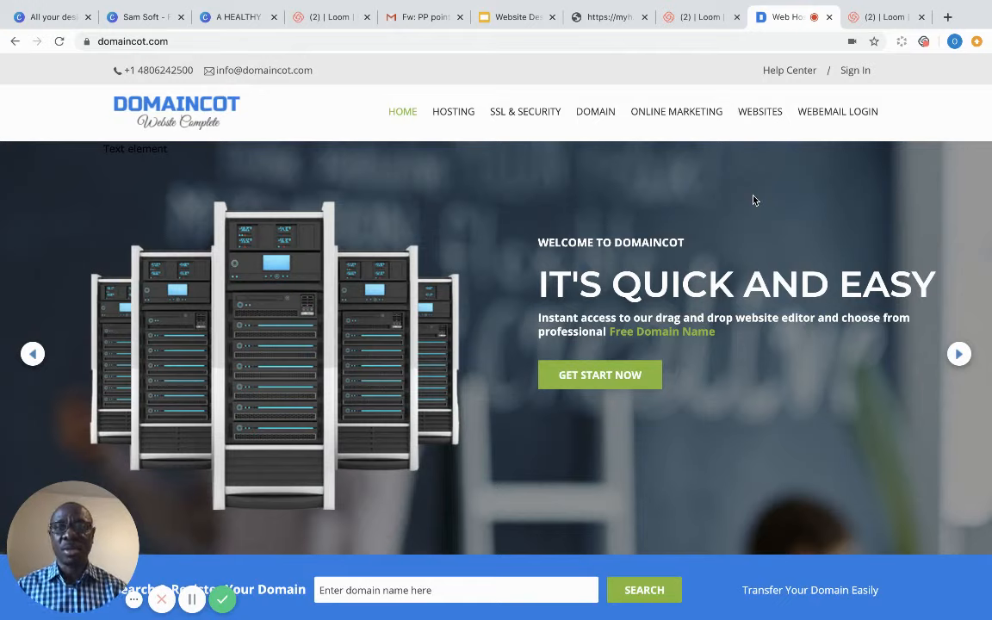
- Show the HOSTING submenu listing Cpanel, Business, VPS, WordPress and Dedicated Server plans
mouse_move(471, 117)
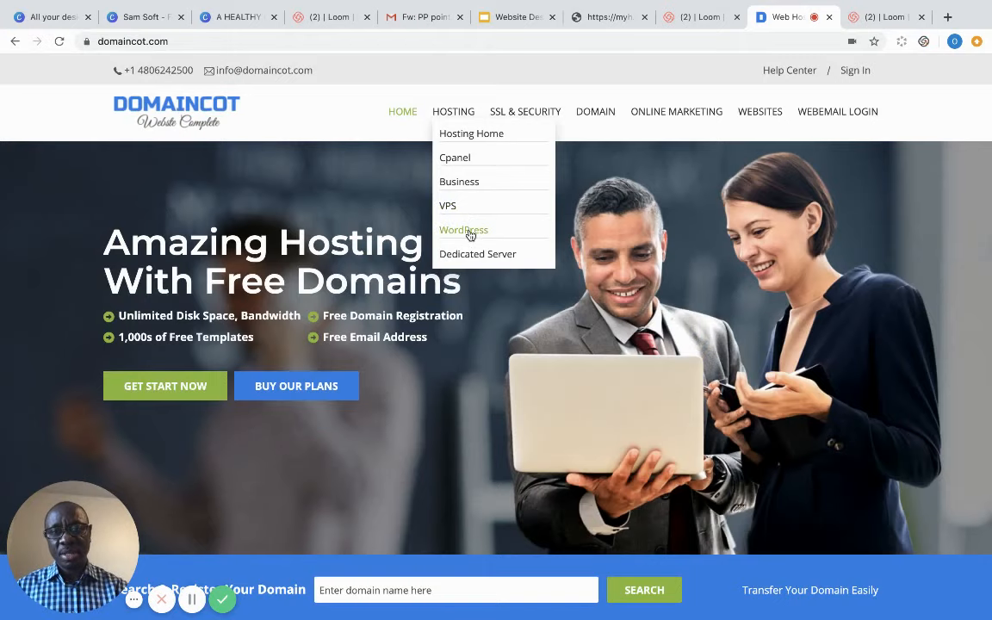
- View WordPress hosting, then review cPanel plans: Starter $2.49, Economy $7.99, Deluxe $10.99, Ultimate $16.99
click(470, 232)
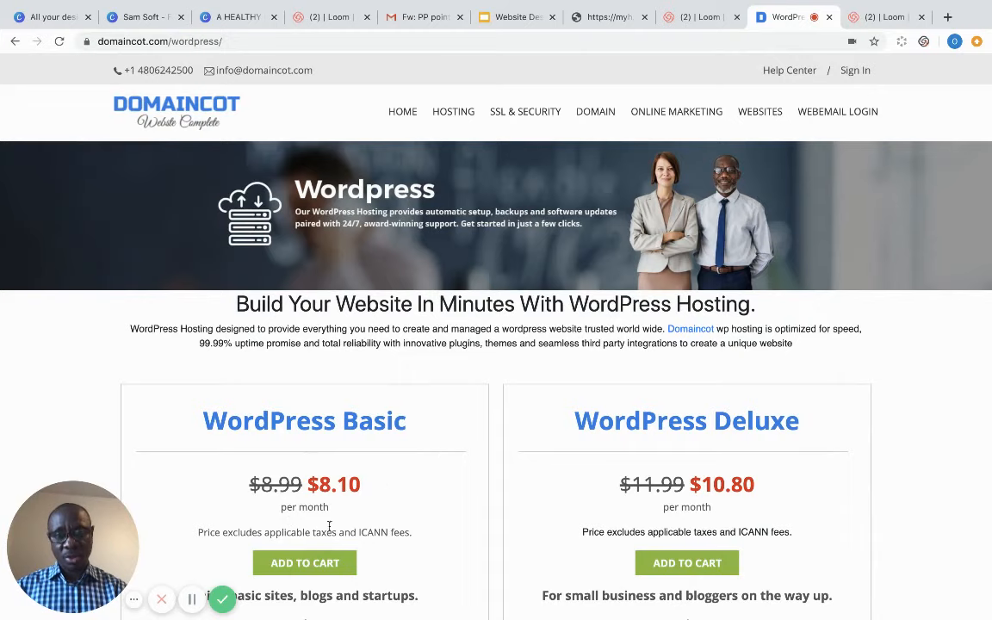
mouse_move(453, 118)
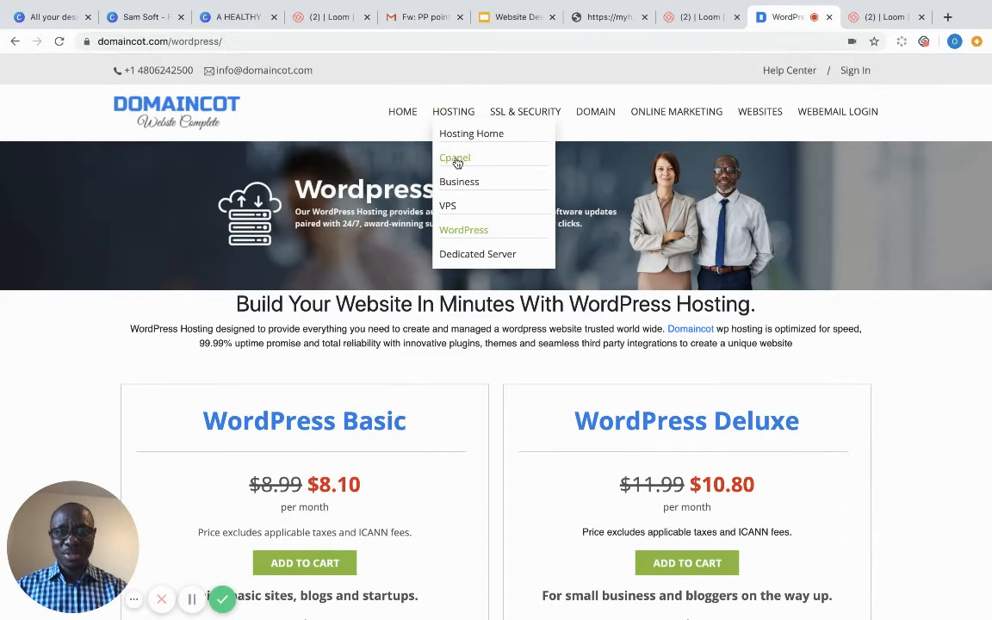
click(457, 163)
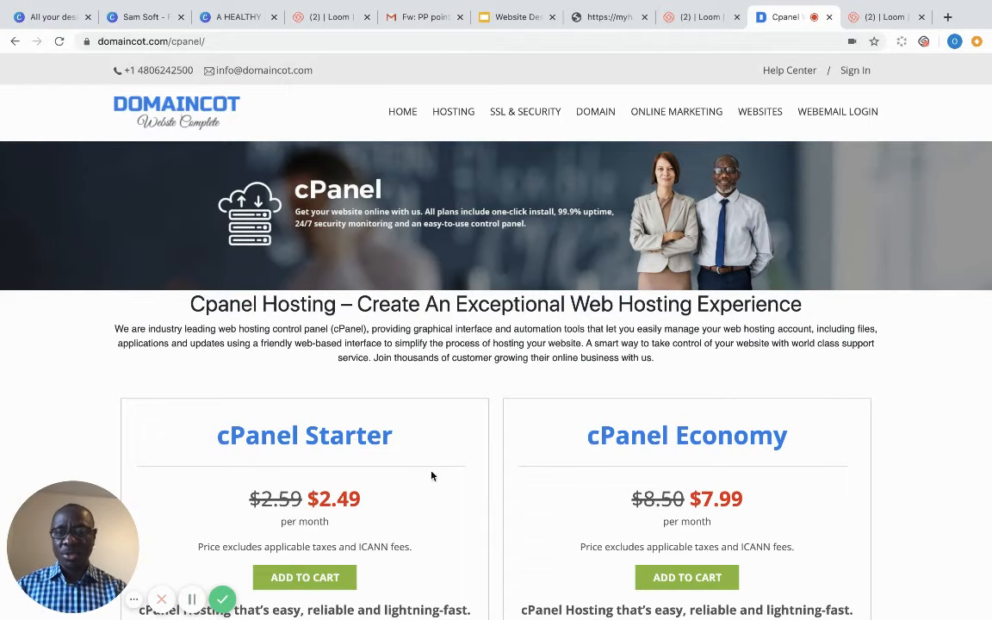
scroll(910, 432, down, 4)
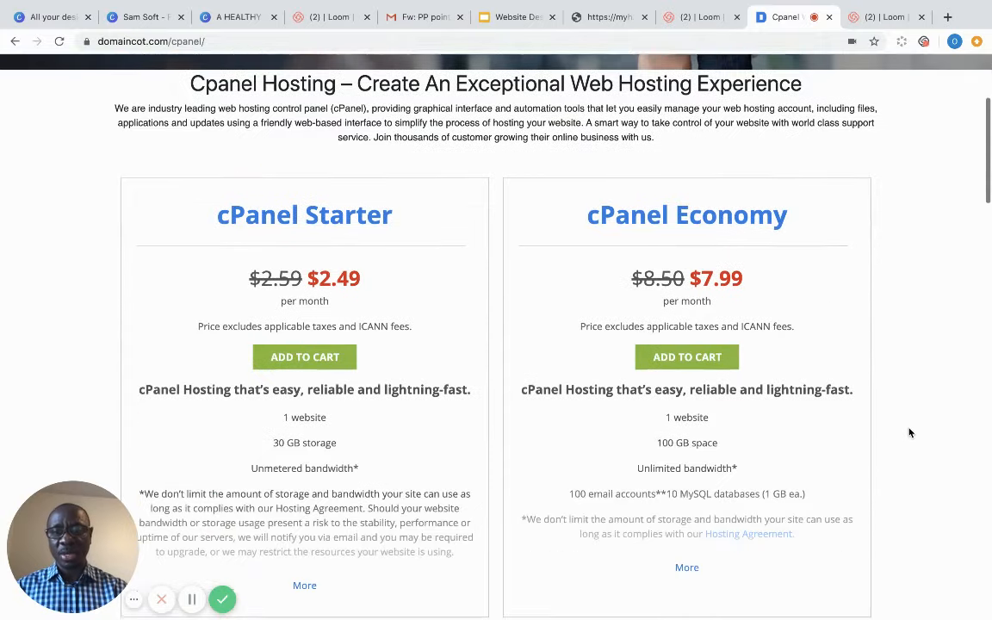
scroll(909, 432, down, 4)
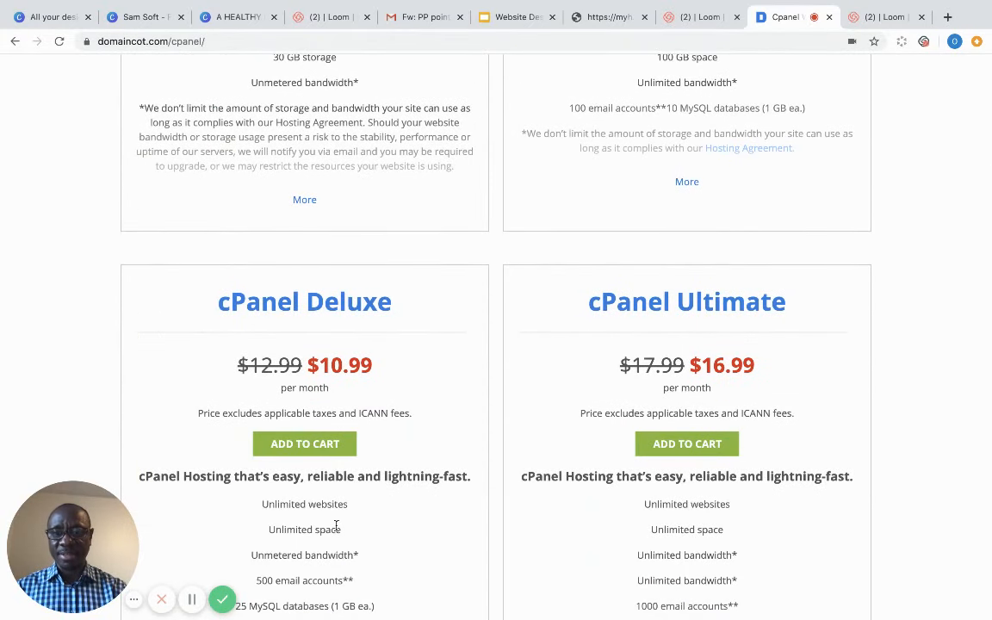
scroll(331, 527, up, 4)
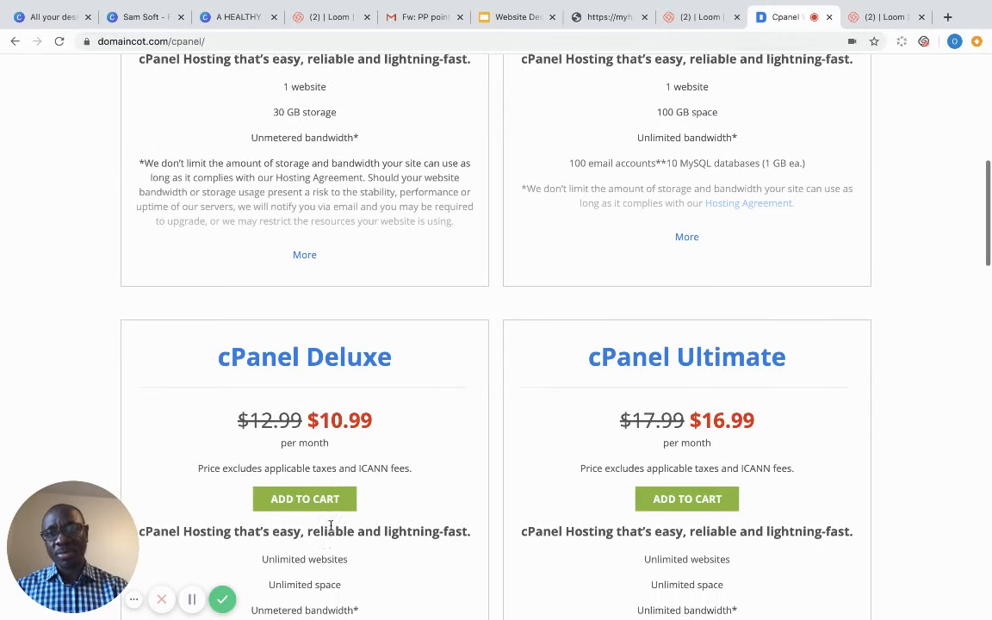
scroll(330, 529, up, 3)
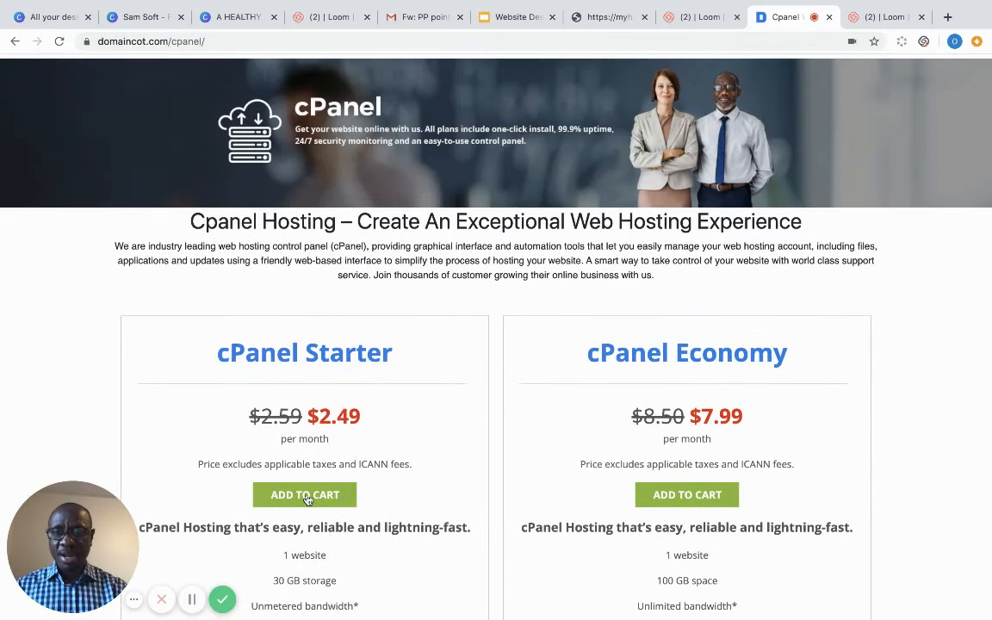
- Add the cPanel Starter plan to the cart on a 1 month term, totalling $5.48
click(308, 500)
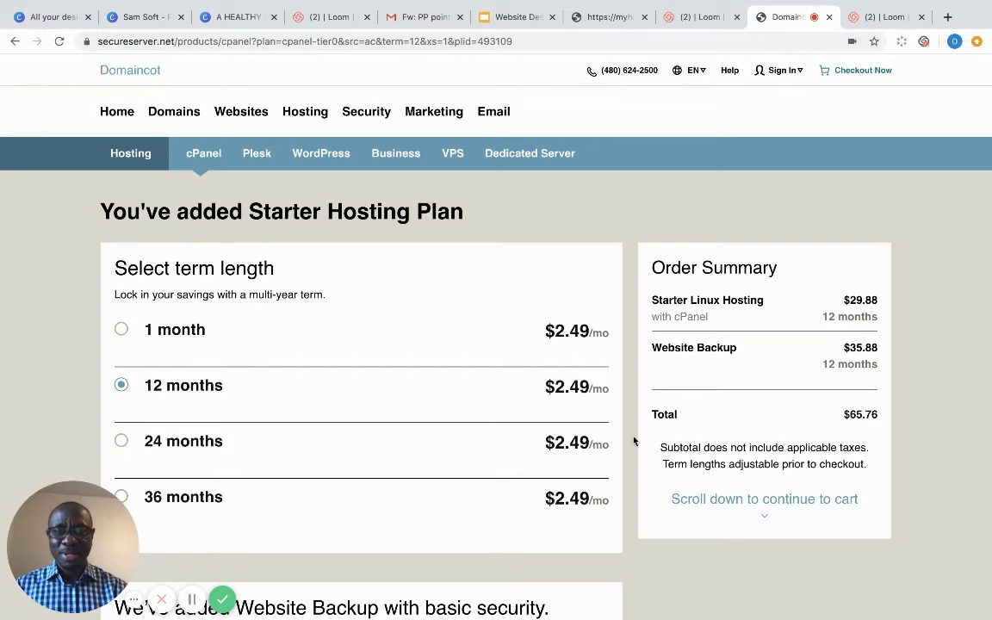
scroll(634, 440, down, 4)
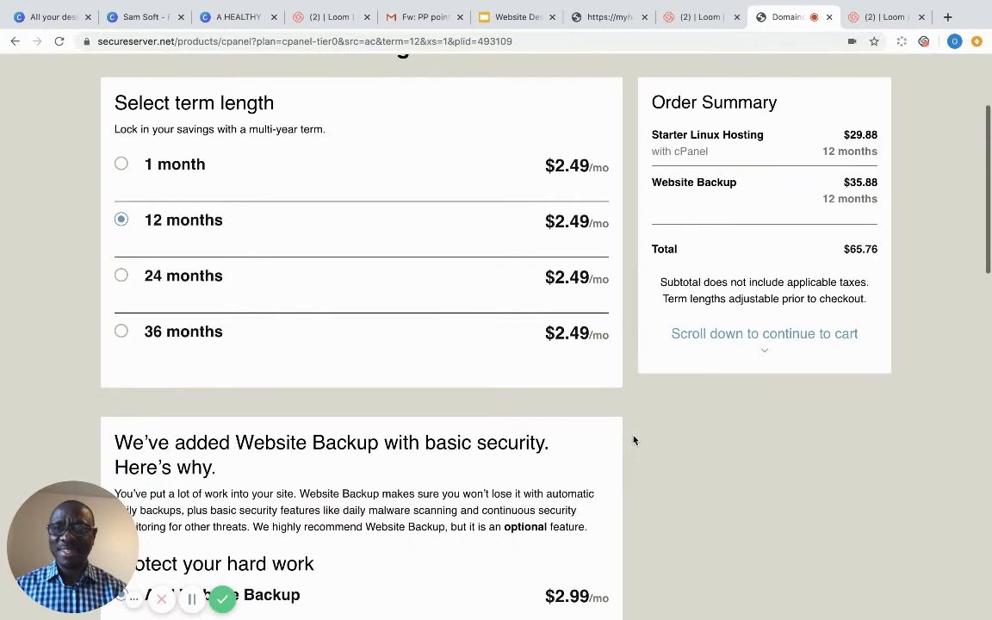
scroll(633, 440, up, 3)
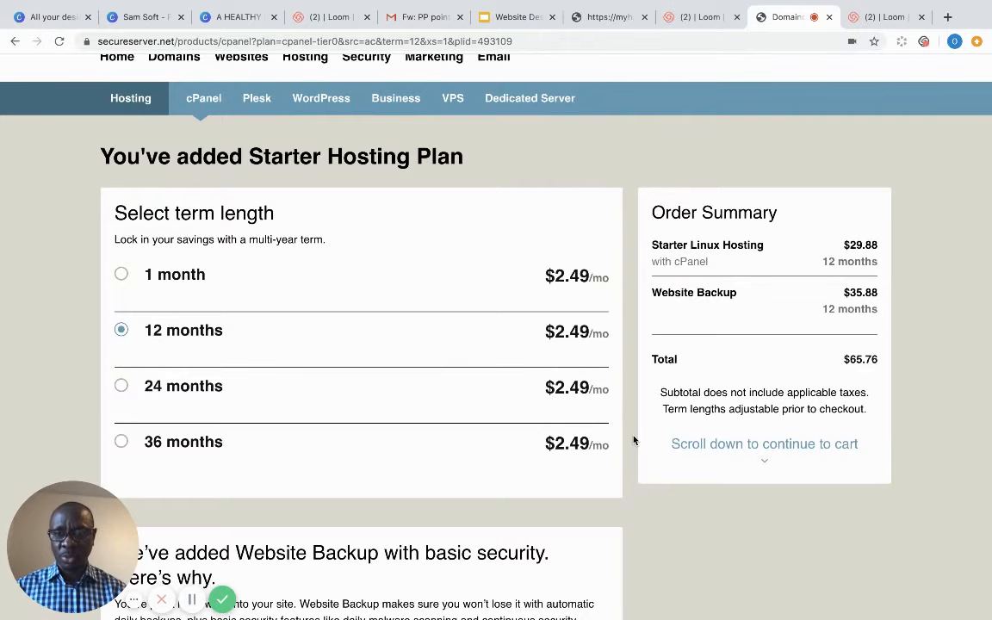
scroll(634, 440, up, 2)
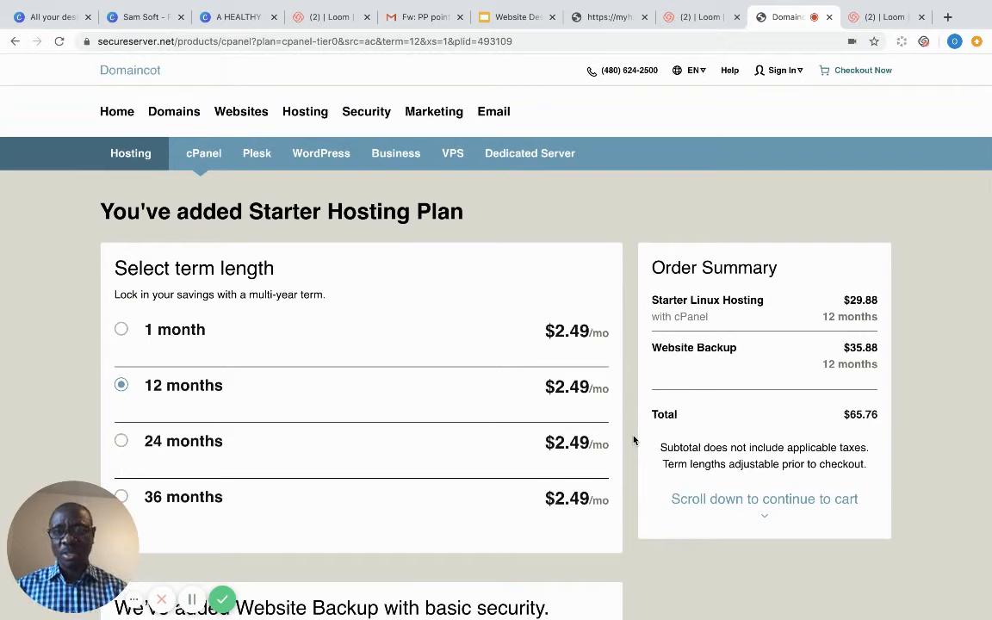
click(122, 329)
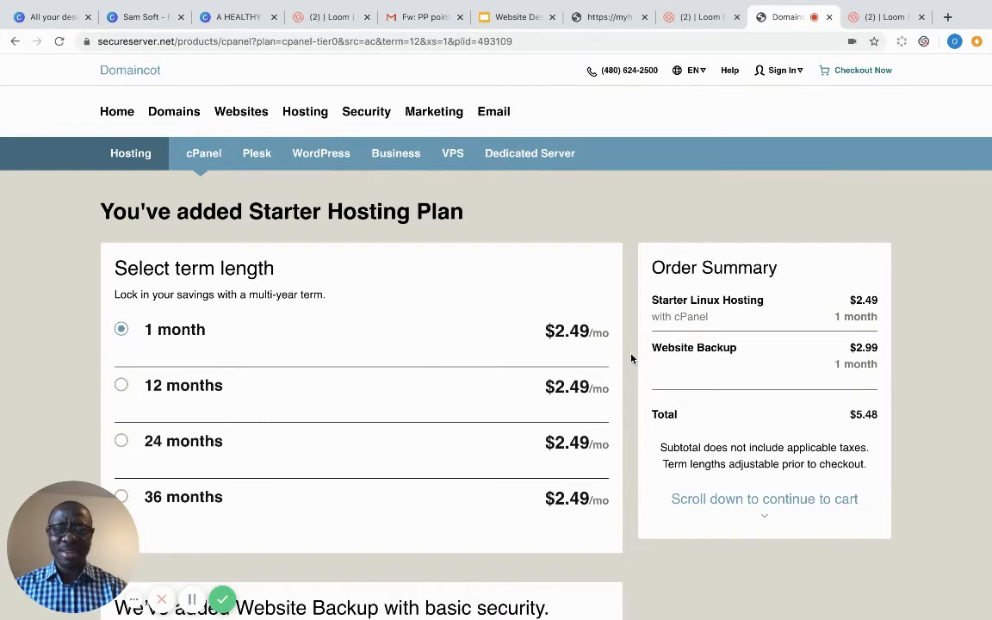
scroll(632, 358, down, 5)
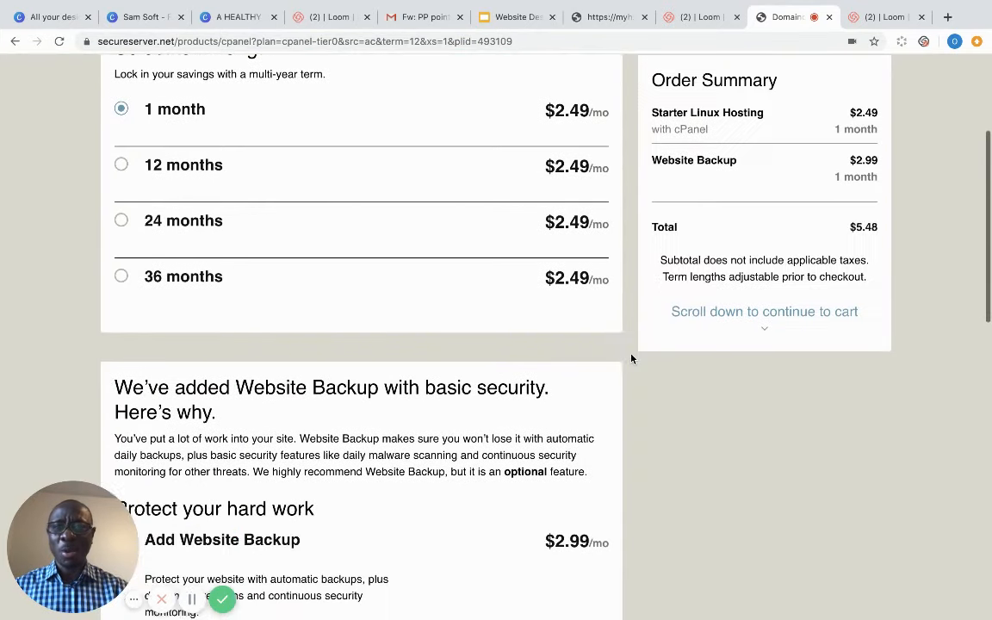
scroll(631, 359, down, 6)
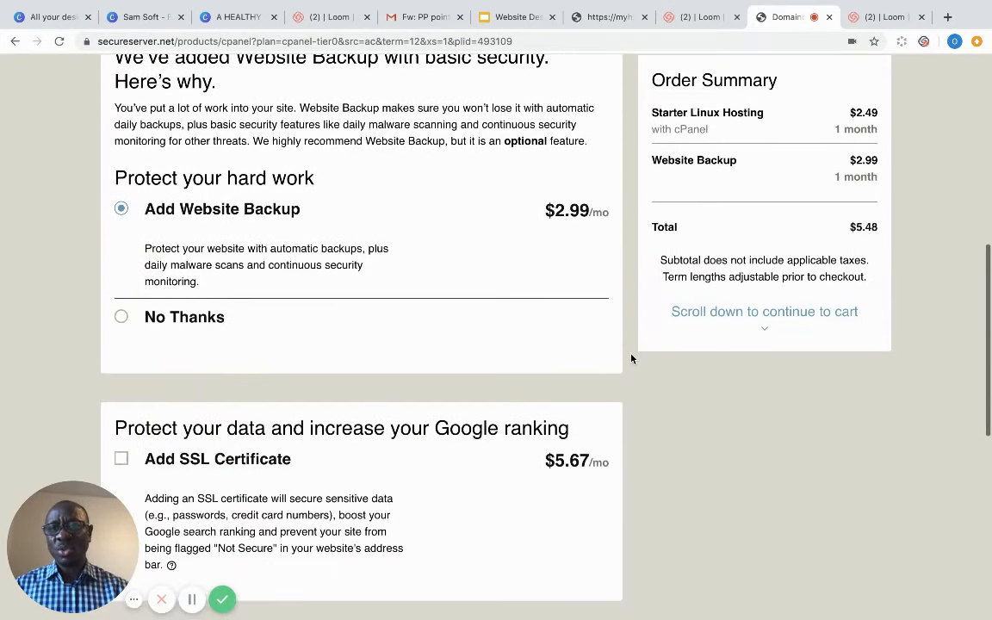
scroll(631, 358, up, 2)
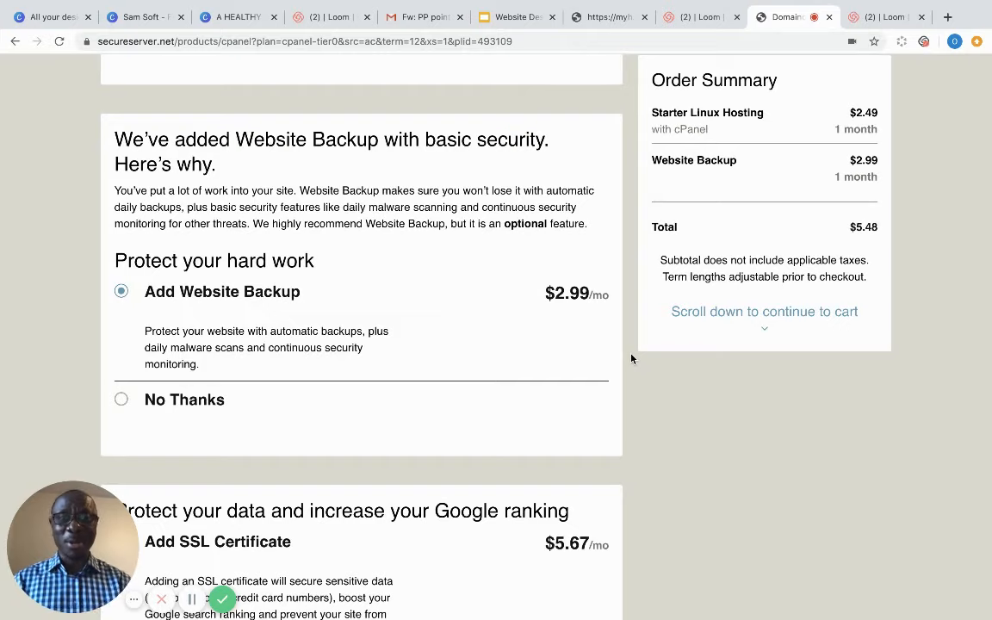
scroll(631, 358, down, 2)
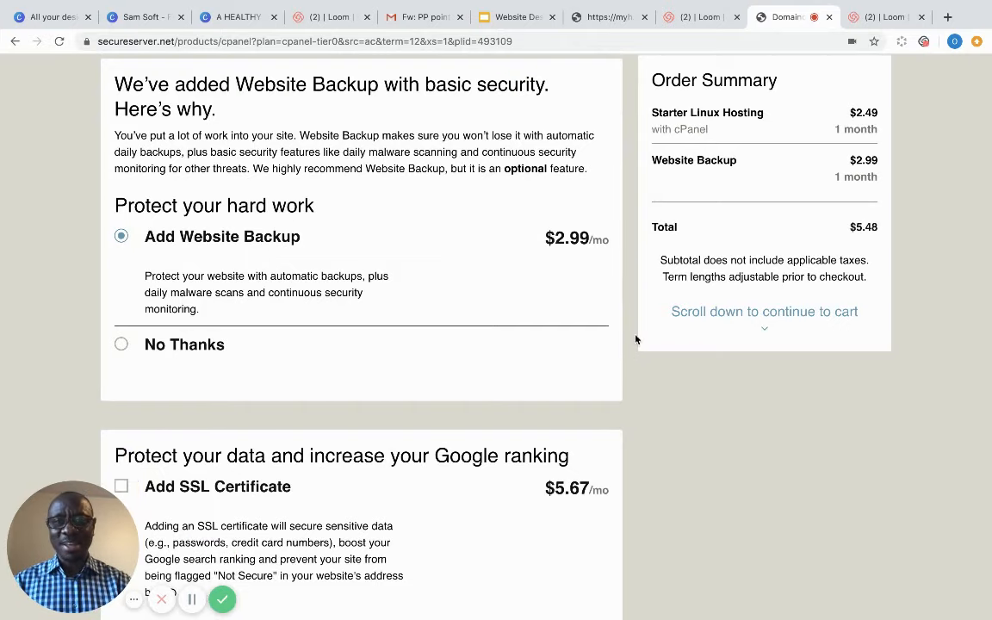
scroll(636, 339, down, 4)
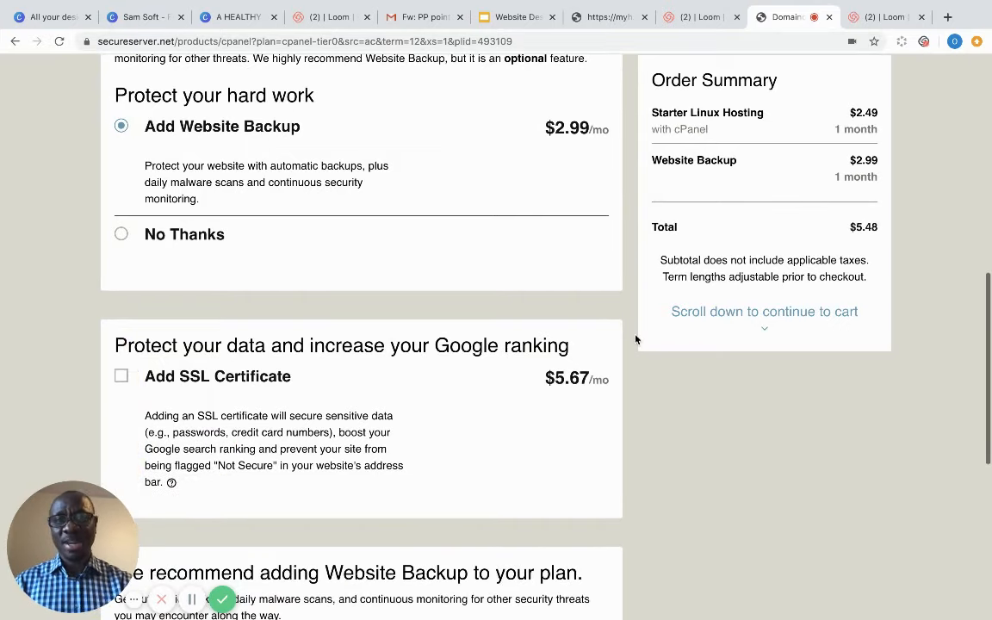
- Choose No Thanks for Website Backup, dropping the Starter total to $2.49, and scroll to Continue
click(121, 234)
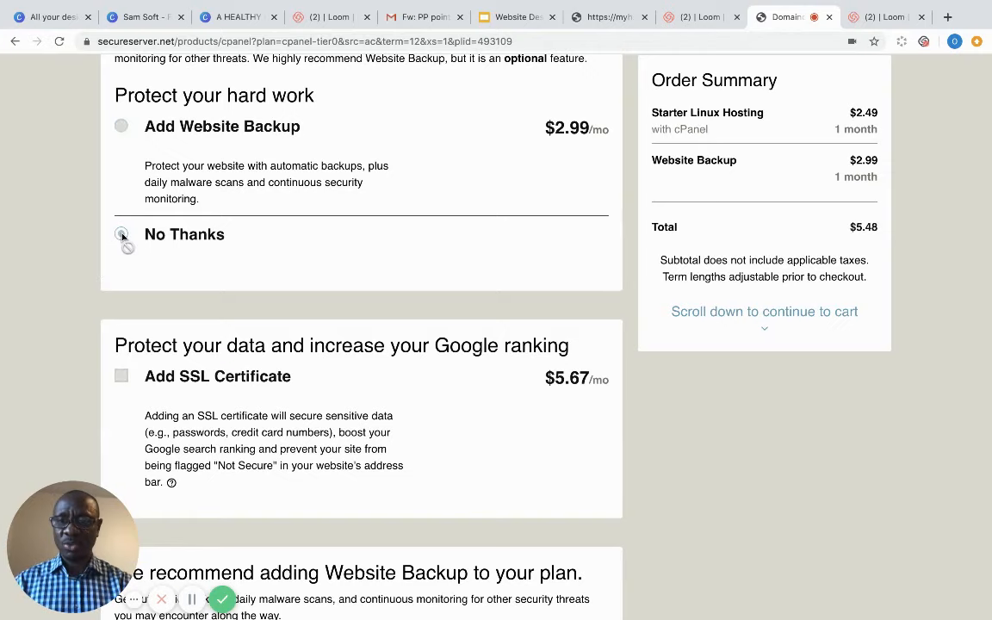
scroll(680, 470, down, 2)
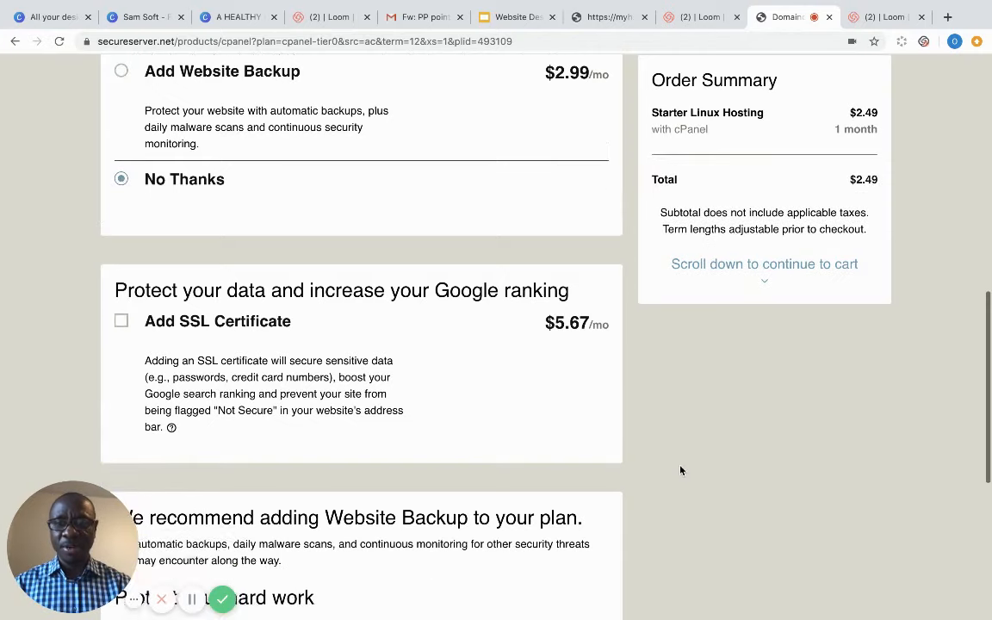
scroll(680, 470, down, 2)
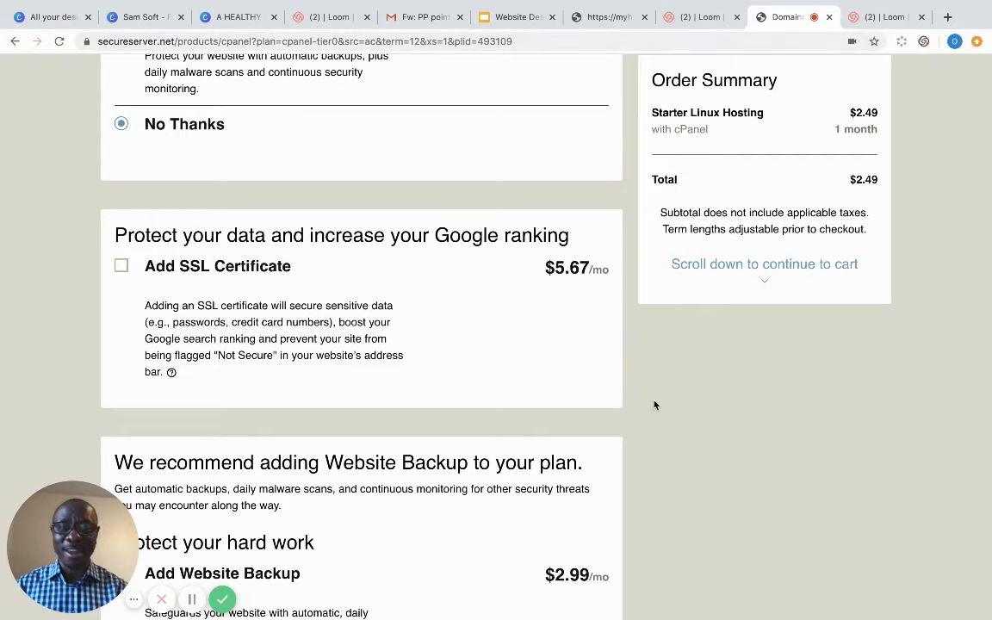
scroll(654, 405, down, 3)
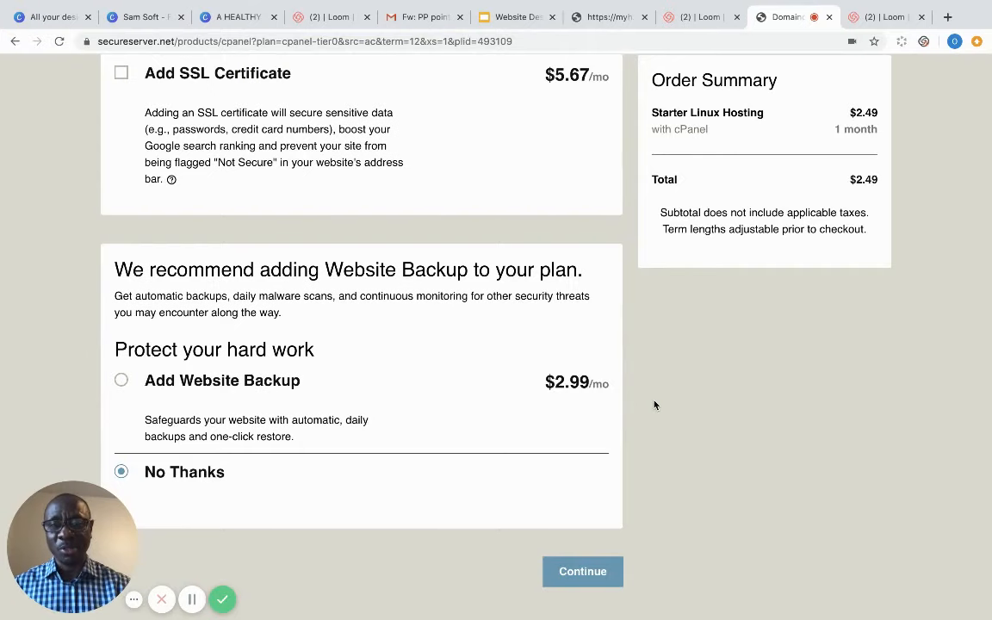
scroll(655, 405, down, 2)
scroll(655, 405, up, 3)
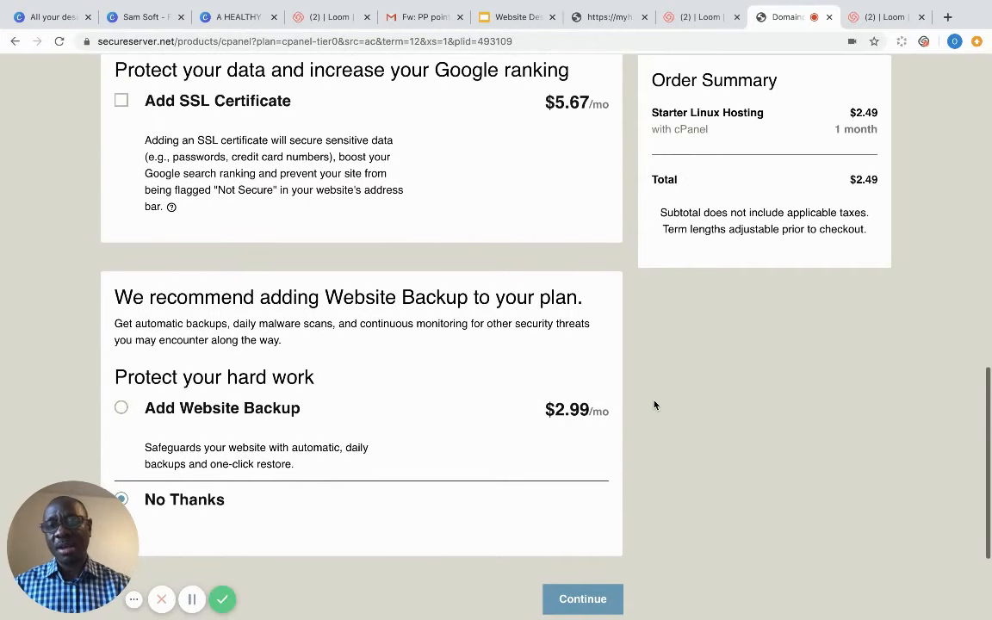
scroll(654, 405, up, 1)
scroll(654, 405, down, 2)
scroll(654, 405, down, 1)
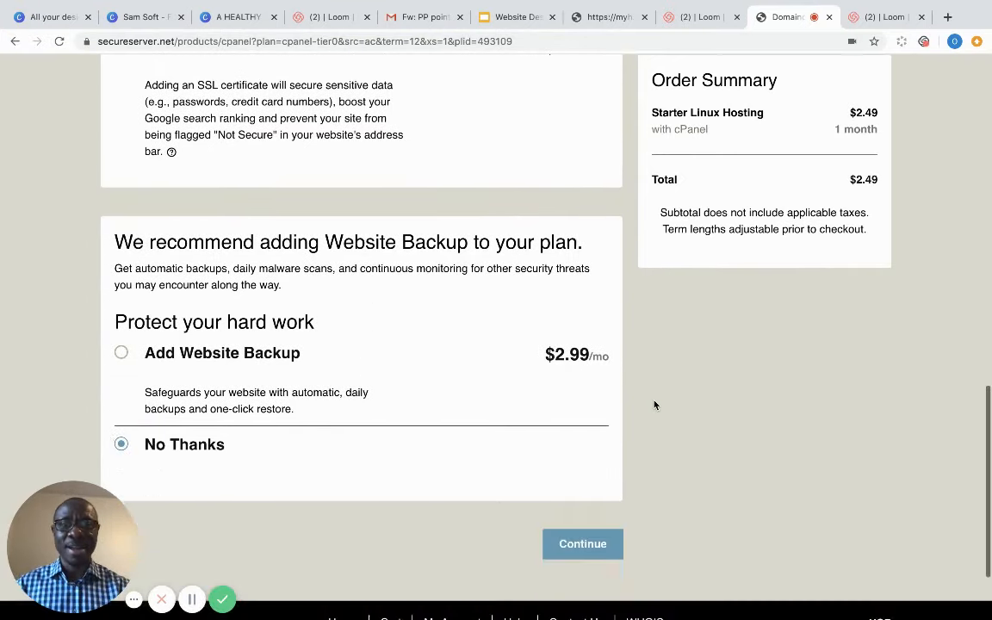
scroll(637, 406, down, 1)
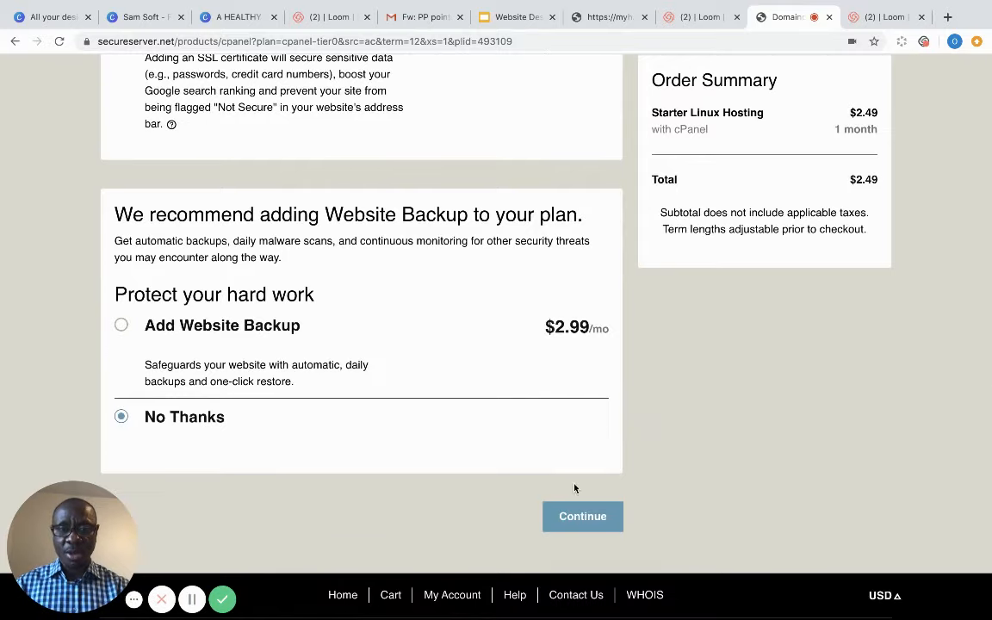
- Proceed to checkout with Starter Linux Hosting at $2.49 and reach the Create an Account form
click(581, 517)
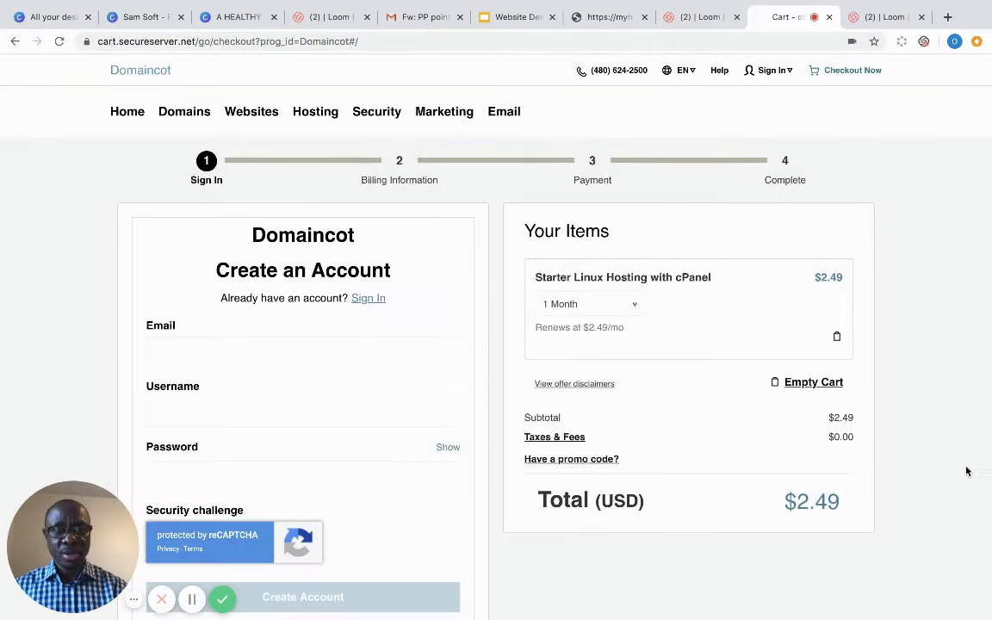
scroll(967, 471, down, 4)
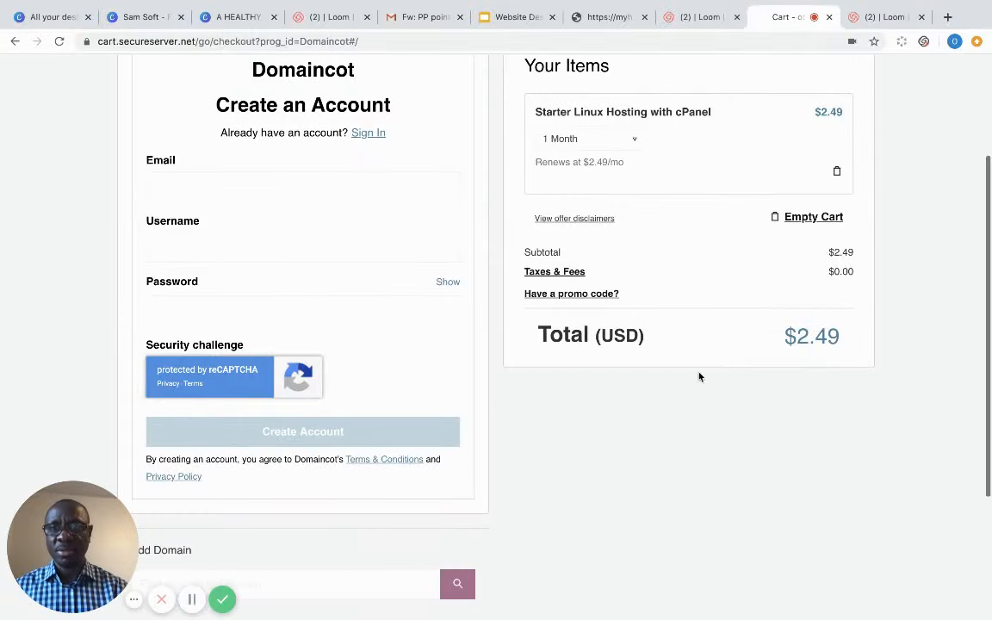
click(333, 196)
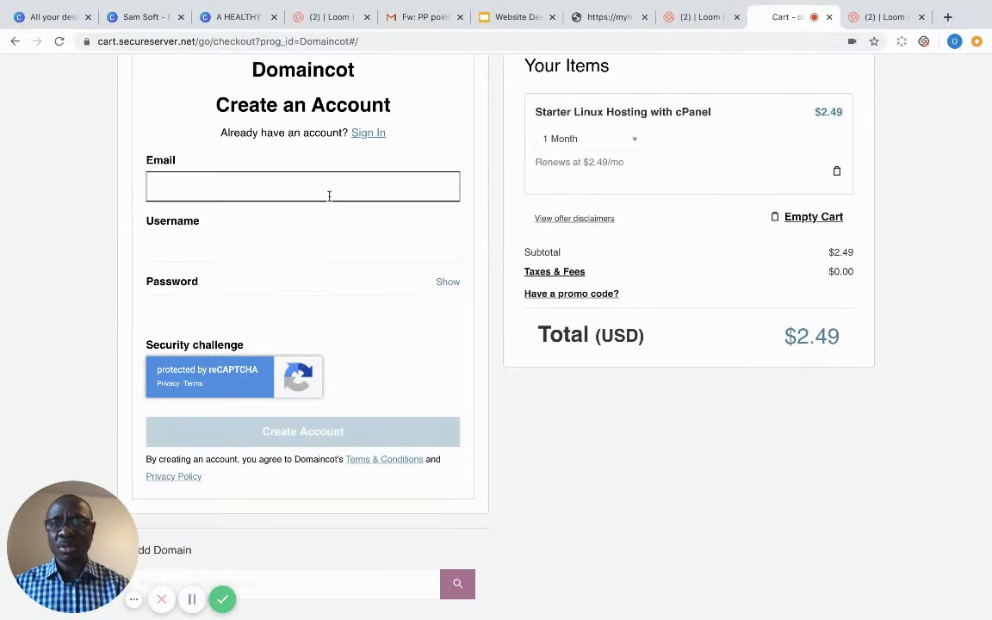
click(479, 250)
scroll(480, 254, up, 1)
scroll(479, 253, up, 1)
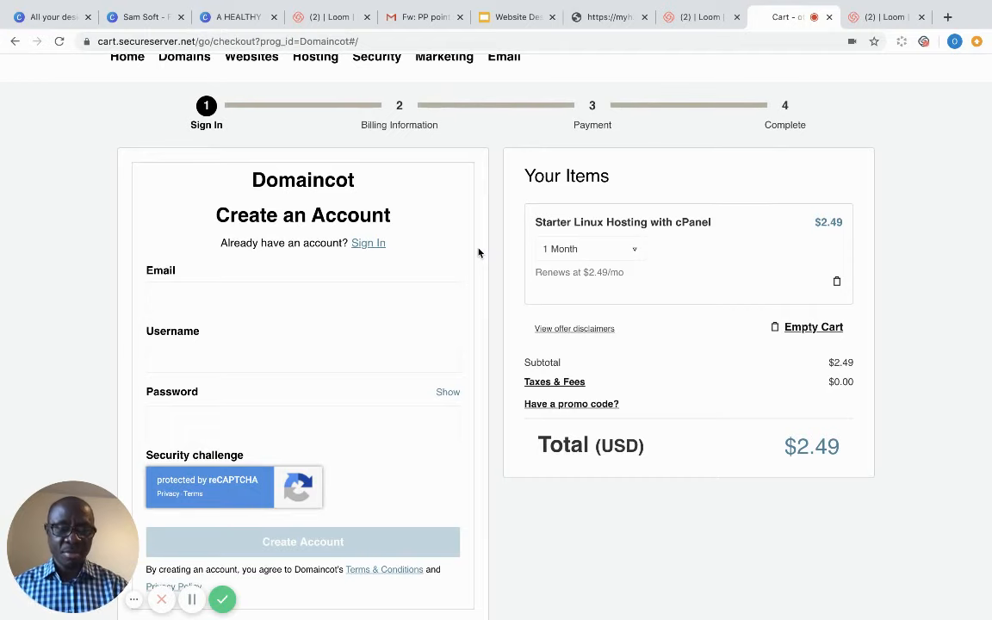
scroll(479, 252, up, 2)
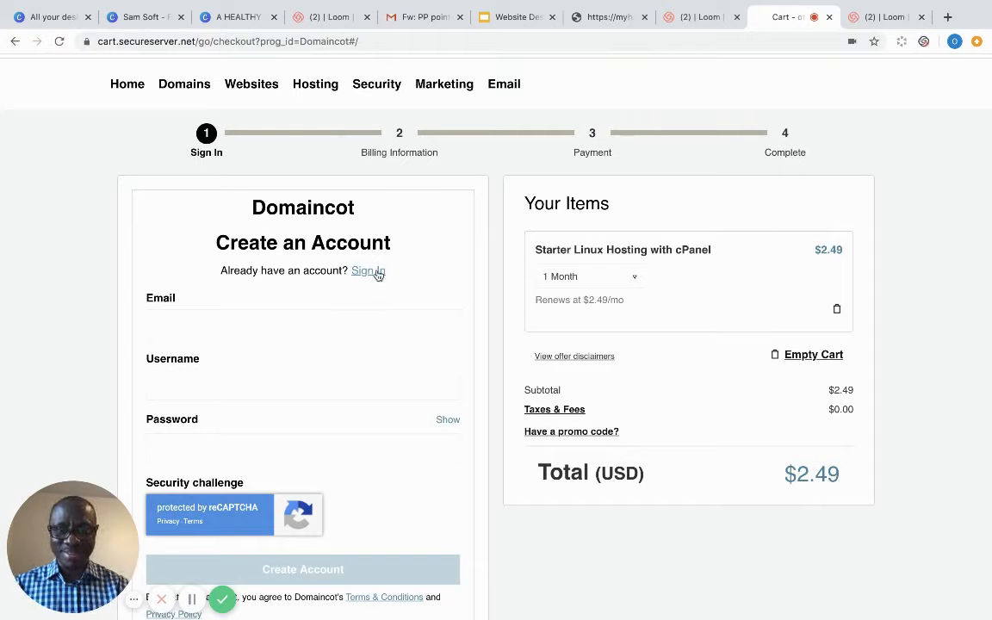
- Dismiss the username requirements hint and focus the Add Domain search box
click(276, 319)
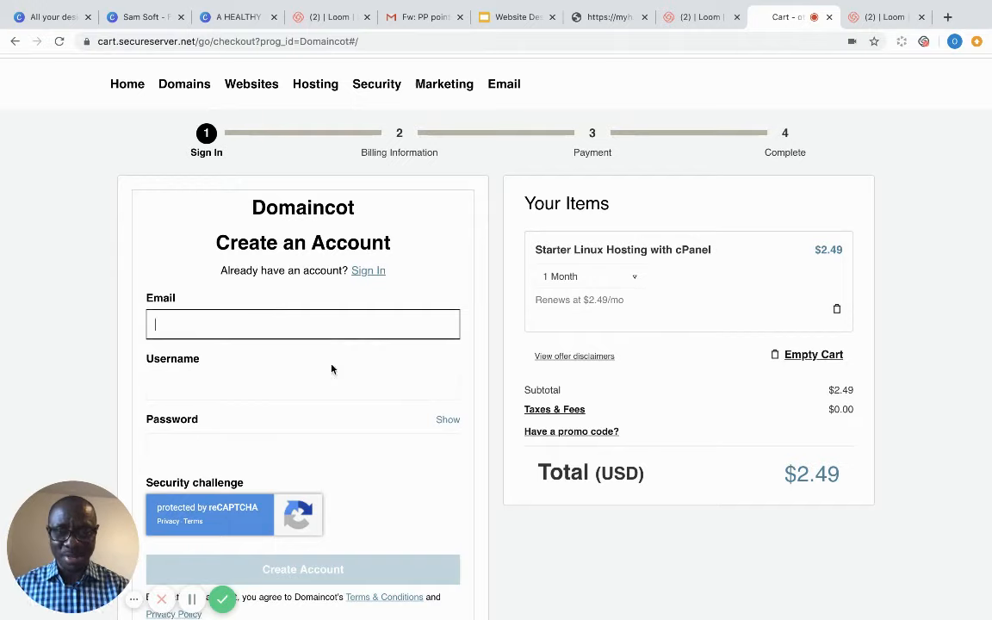
click(353, 374)
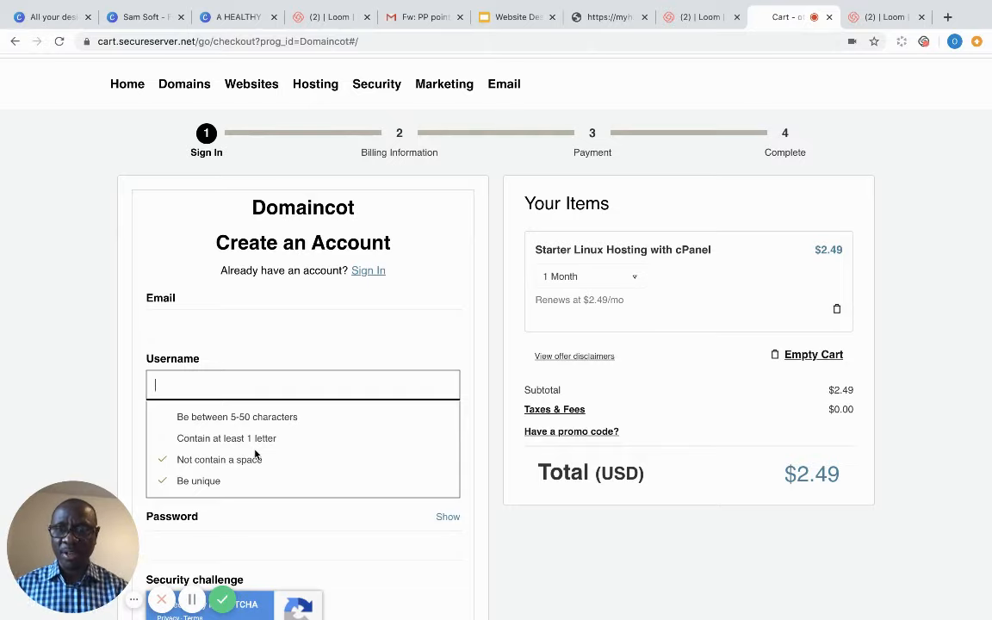
click(482, 465)
scroll(482, 465, down, 3)
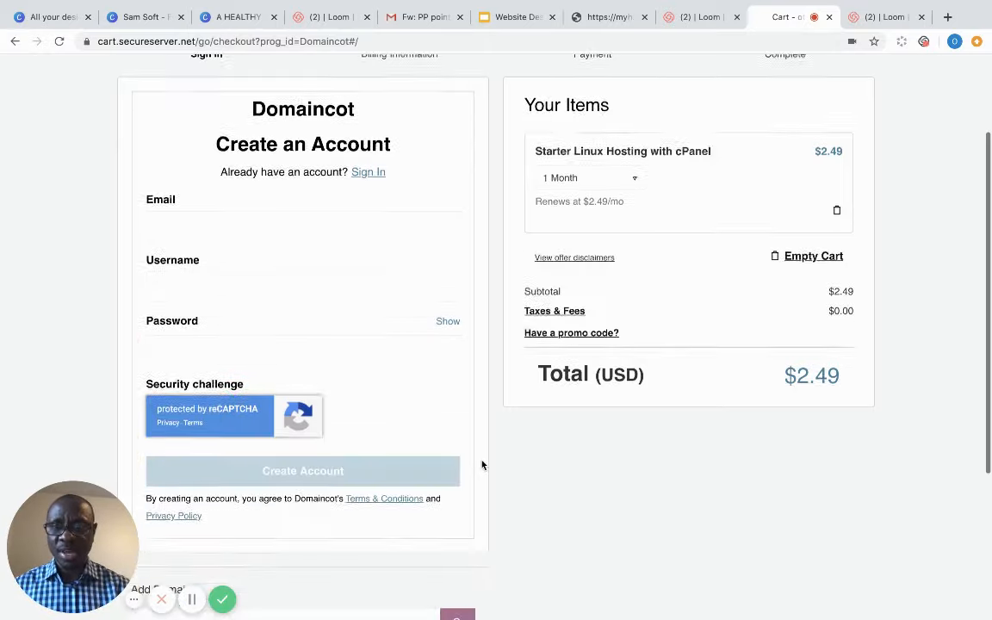
scroll(482, 465, up, 2)
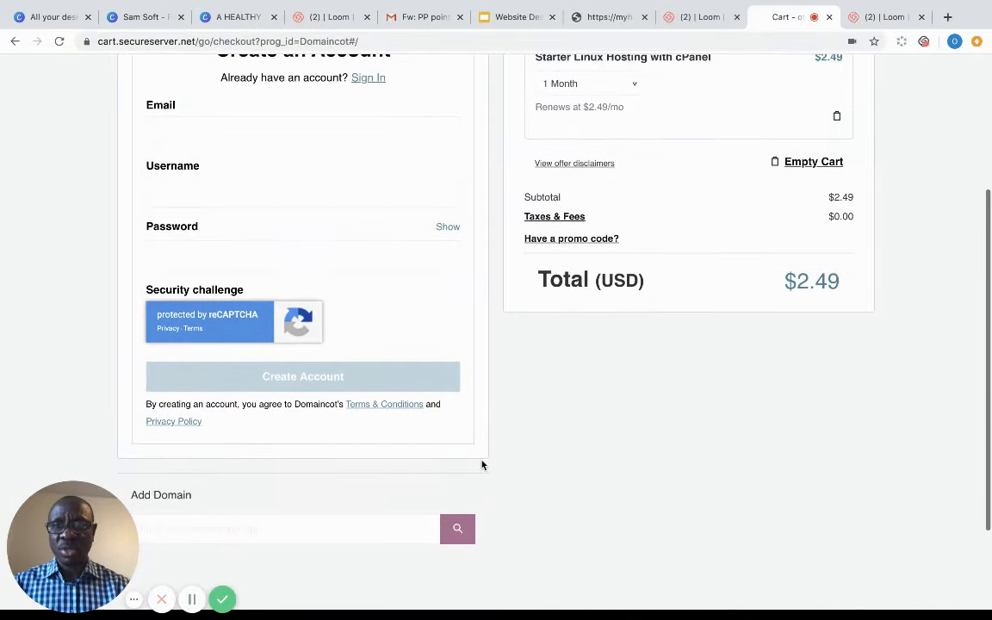
scroll(483, 465, down, 3)
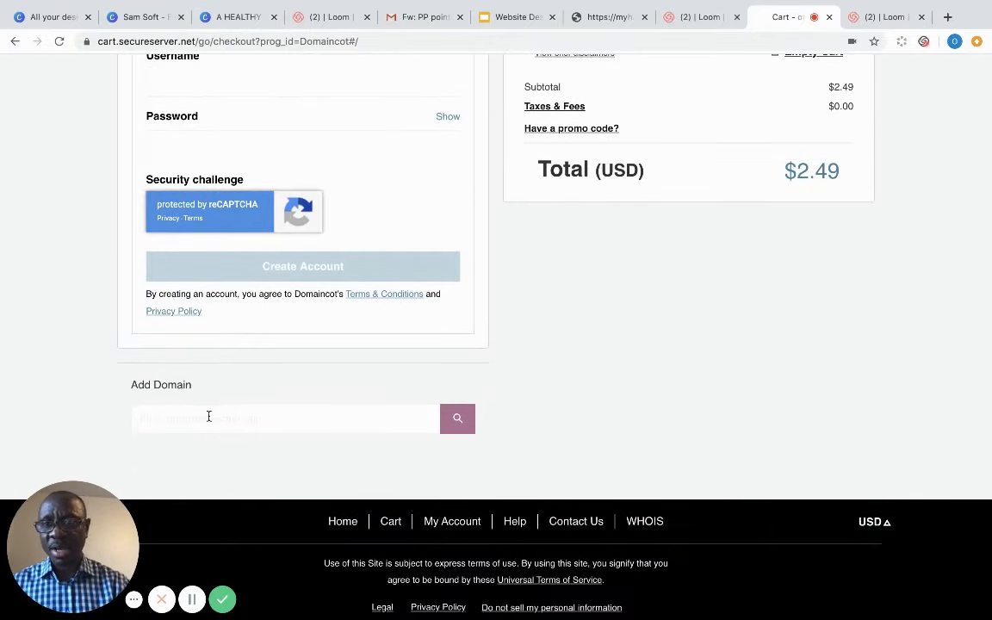
click(208, 416)
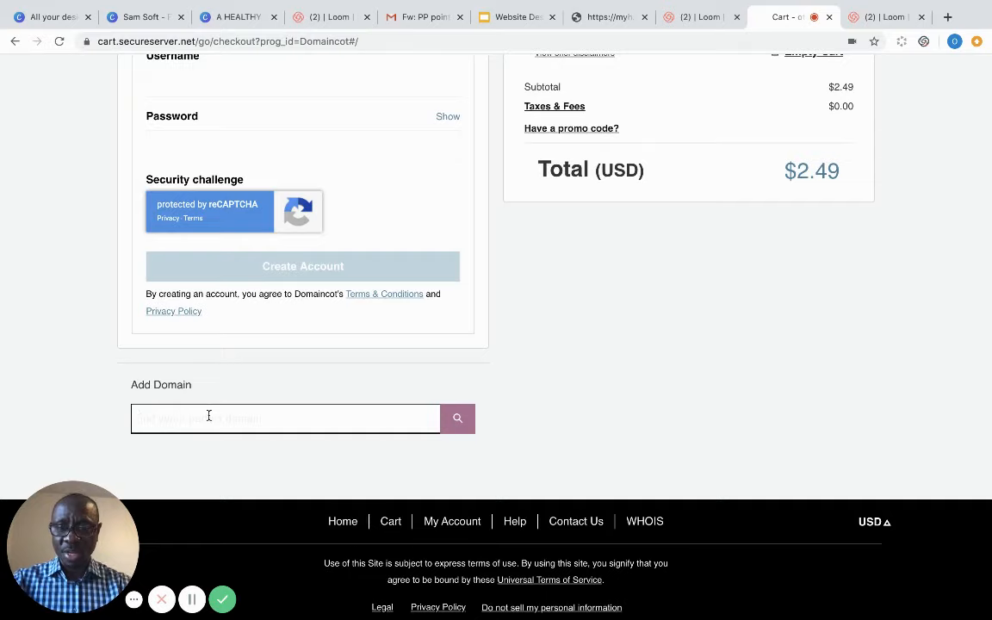
- Search for egregash.com, which shows as available for $16.99
text(egre)
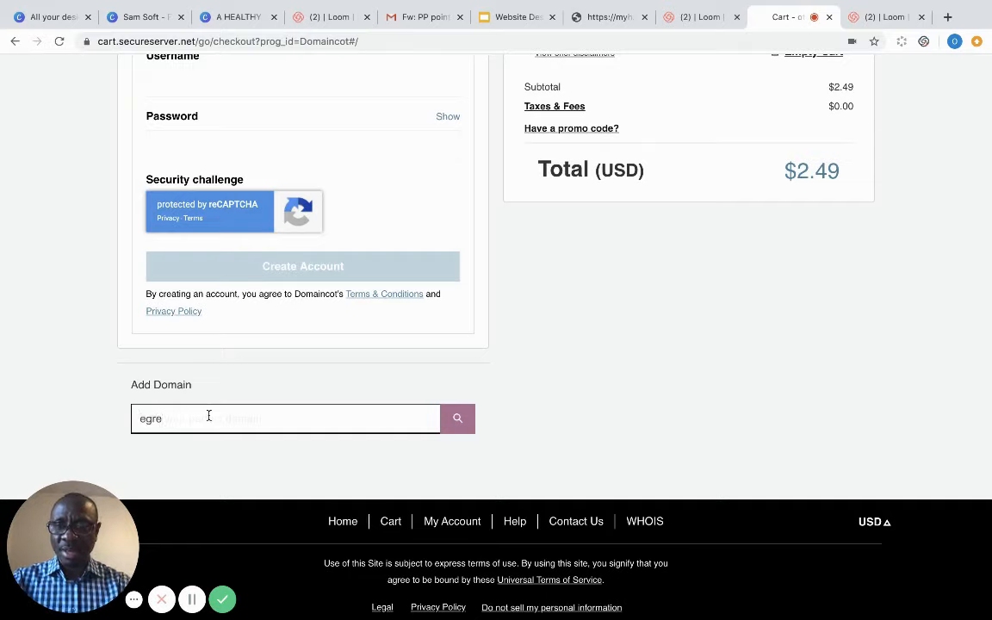
text(ga)
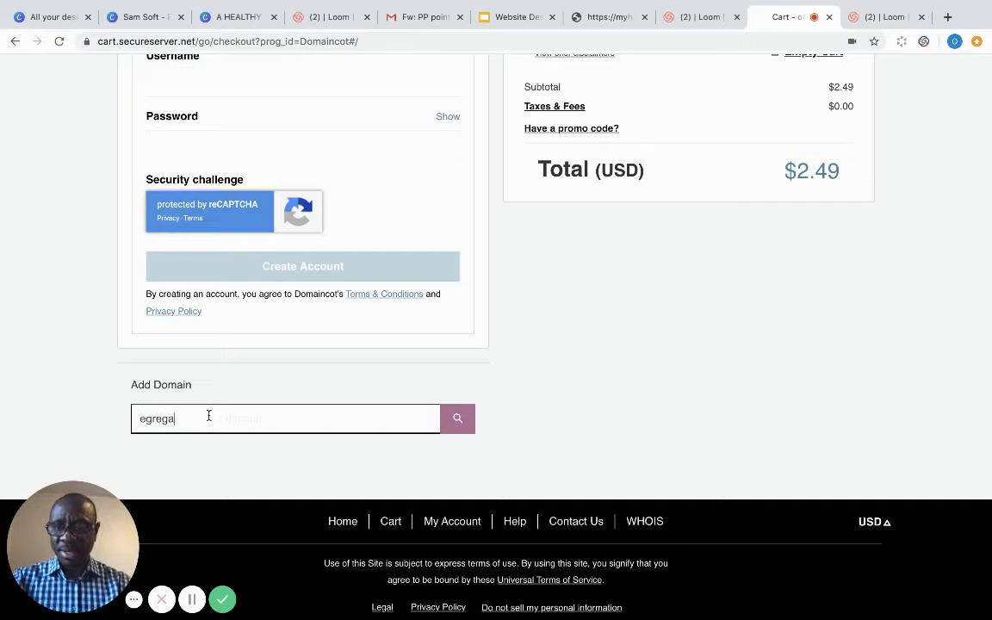
text(sh.com)
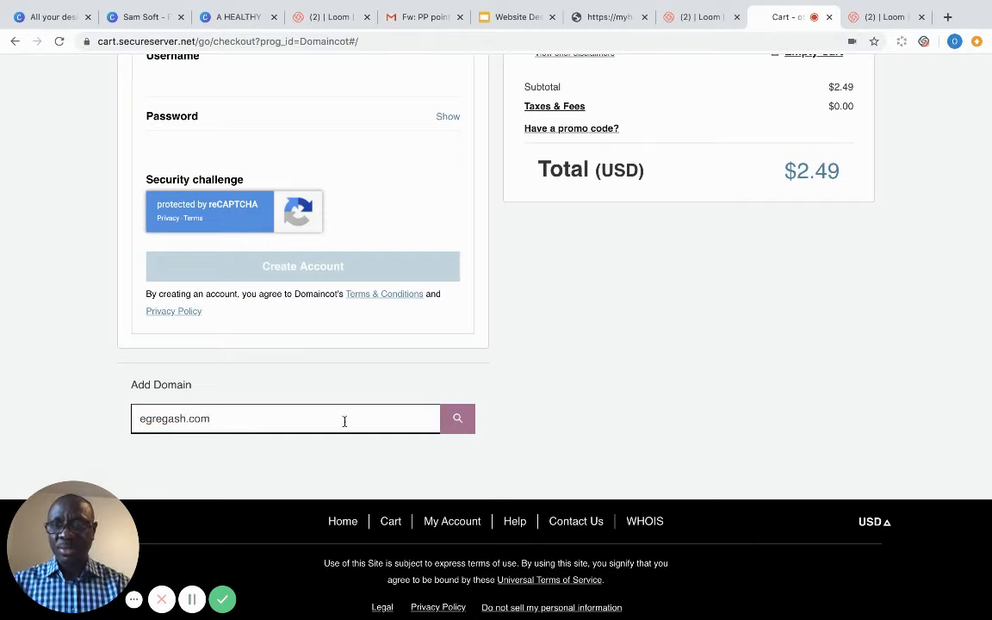
click(457, 420)
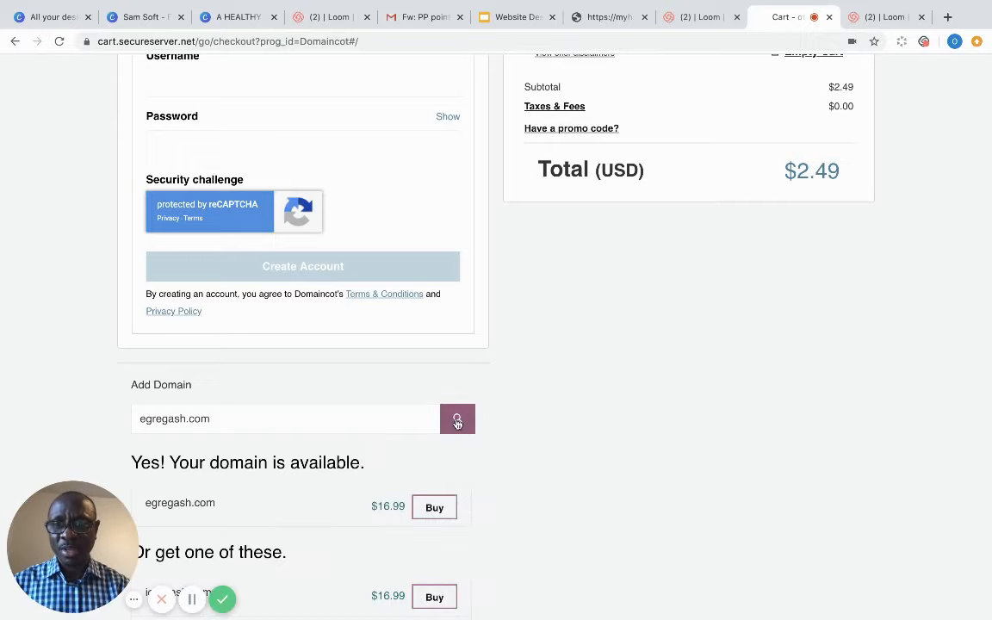
- Buy the 1-year egregash.com .COM registration at $16.99, bringing the cart to $19.66
click(435, 509)
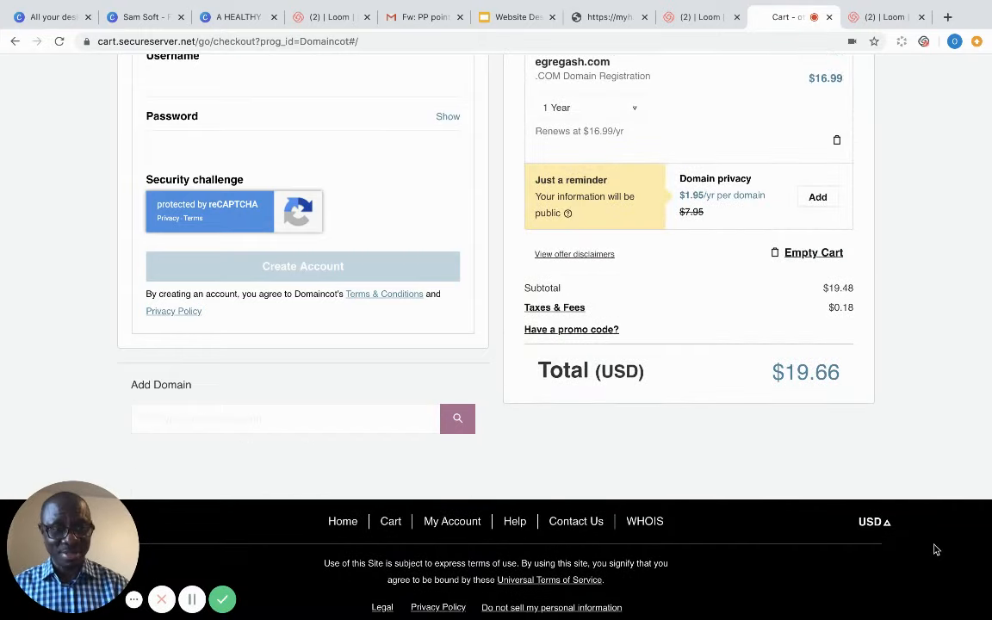
scroll(932, 547, up, 2)
scroll(935, 549, up, 1)
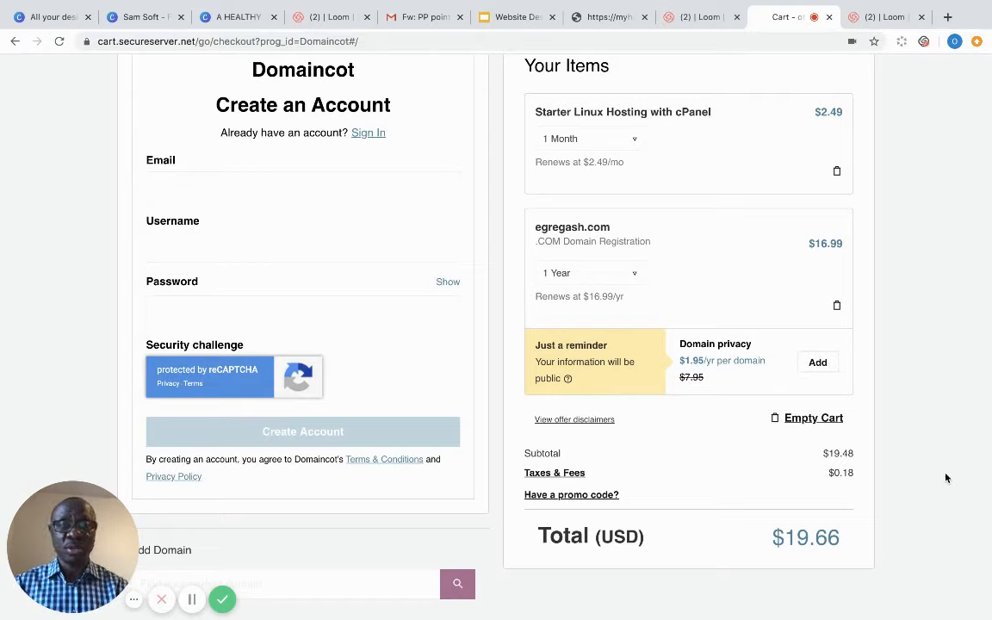
scroll(945, 478, up, 1)
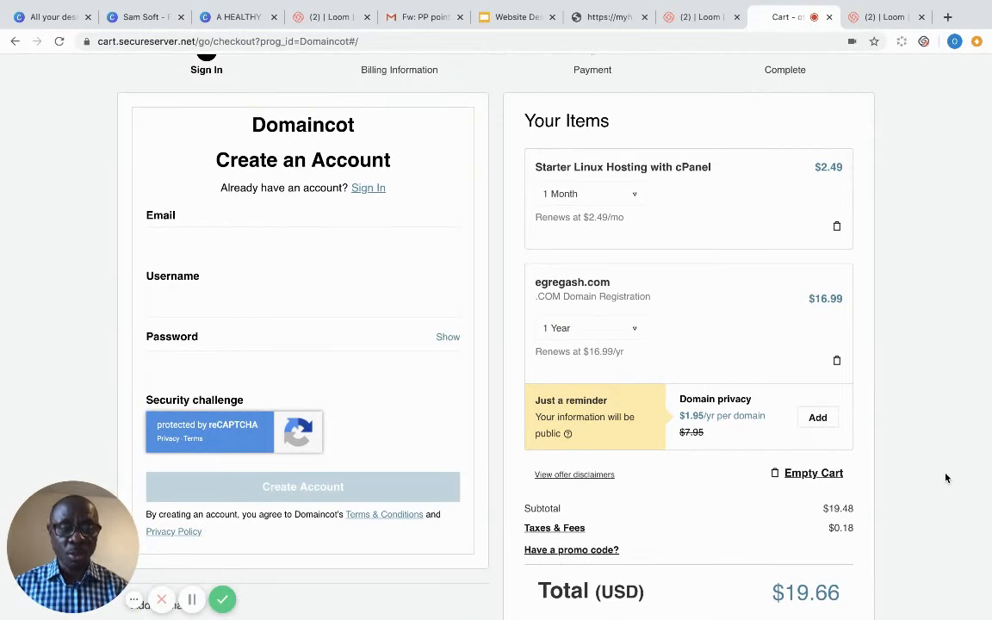
scroll(946, 478, up, 2)
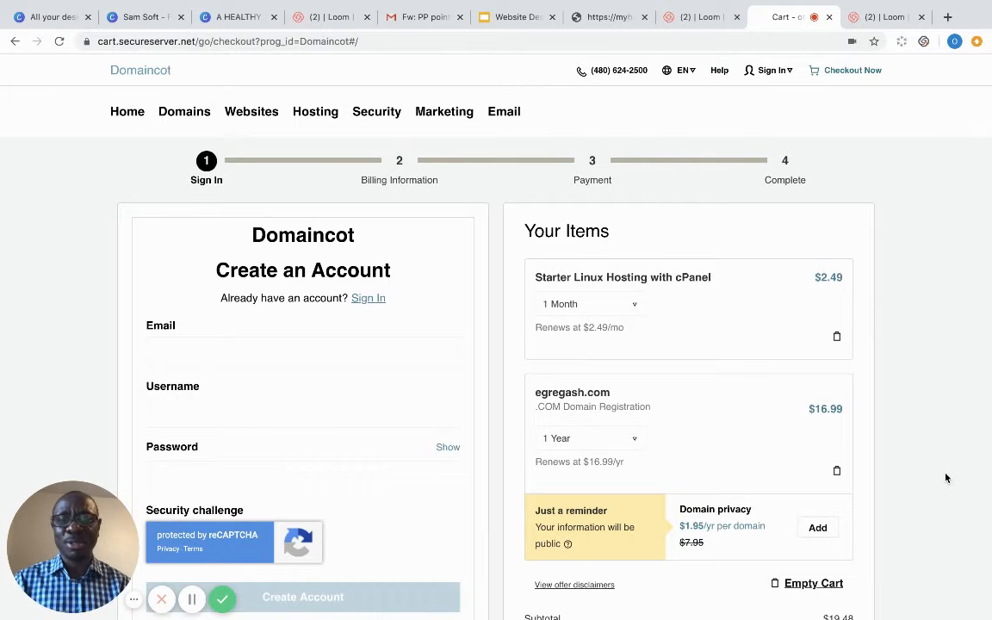
scroll(945, 478, down, 4)
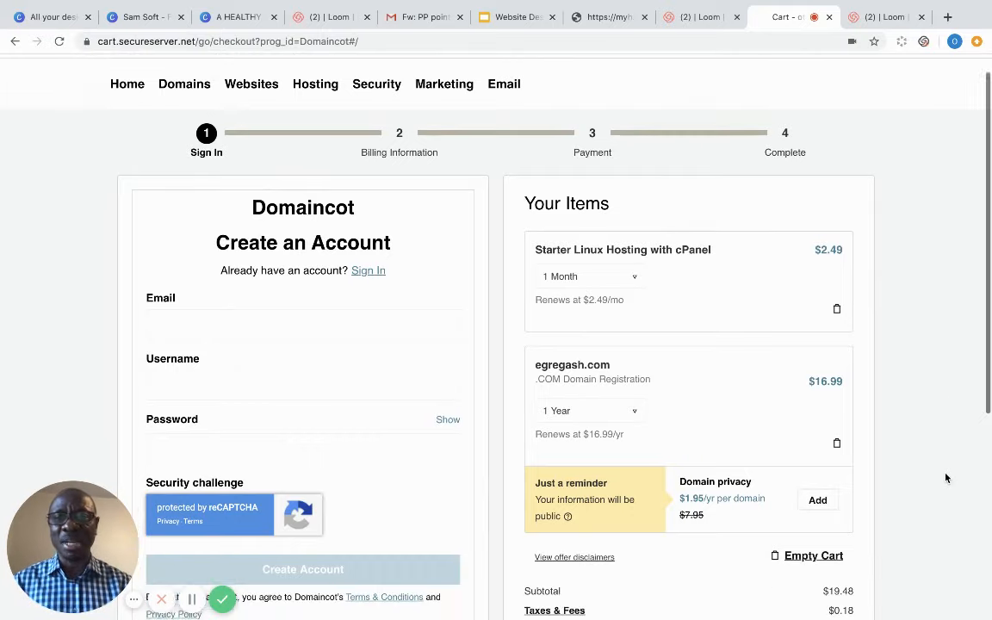
scroll(946, 477, up, 2)
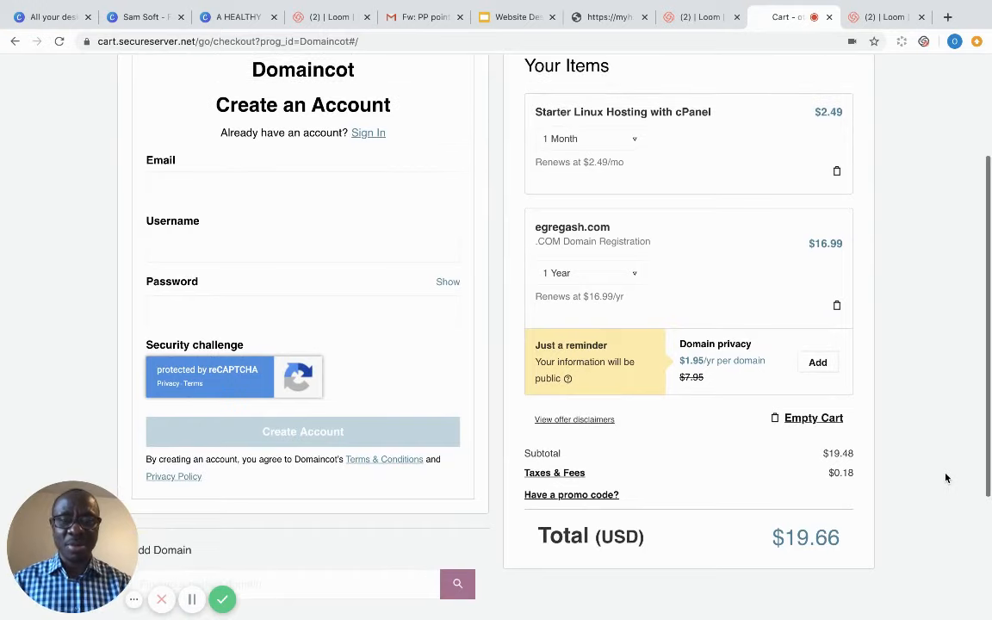
scroll(945, 478, down, 1)
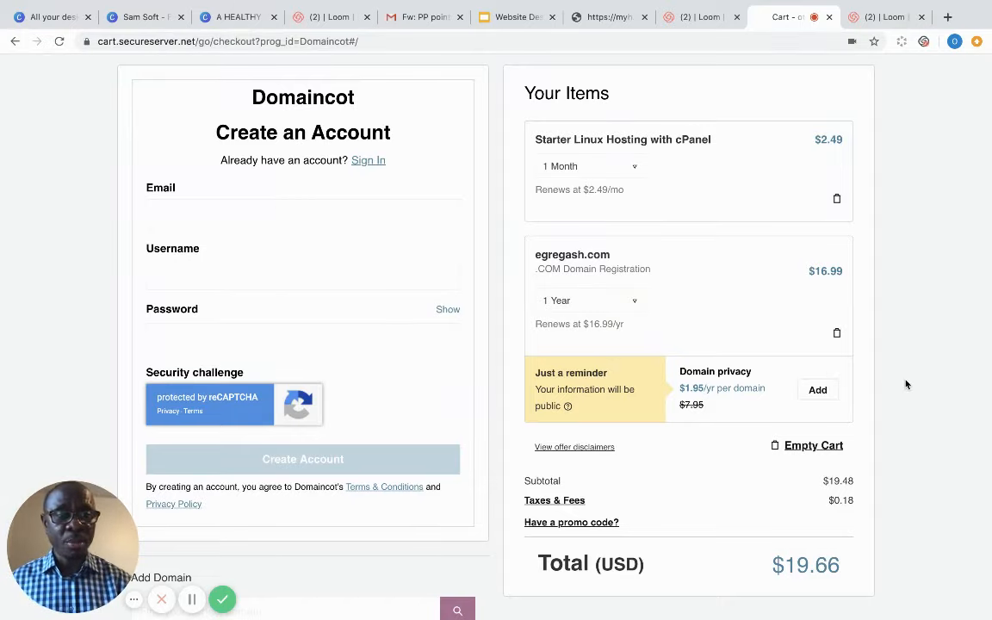
scroll(906, 384, down, 2)
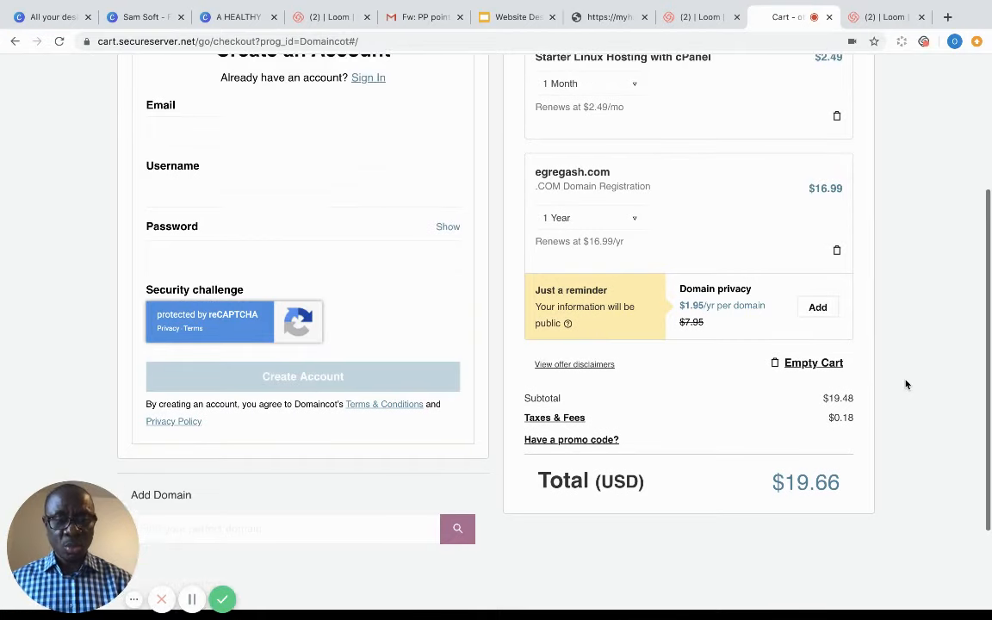
scroll(906, 384, up, 1)
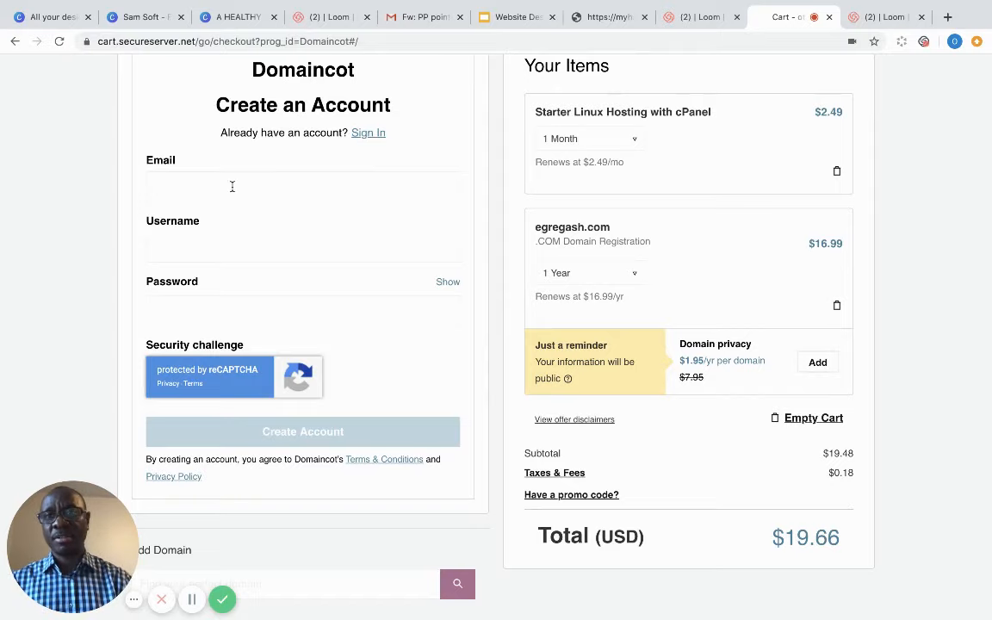
- Sign in with the saved username and account password to load saved payment and billing details
click(365, 132)
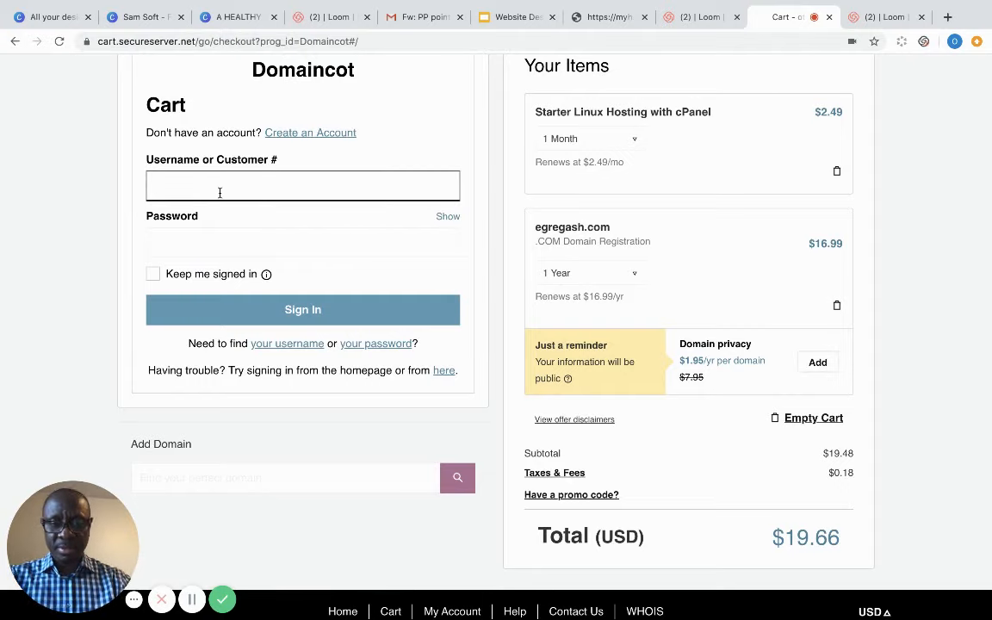
text(67084804)
click(202, 220)
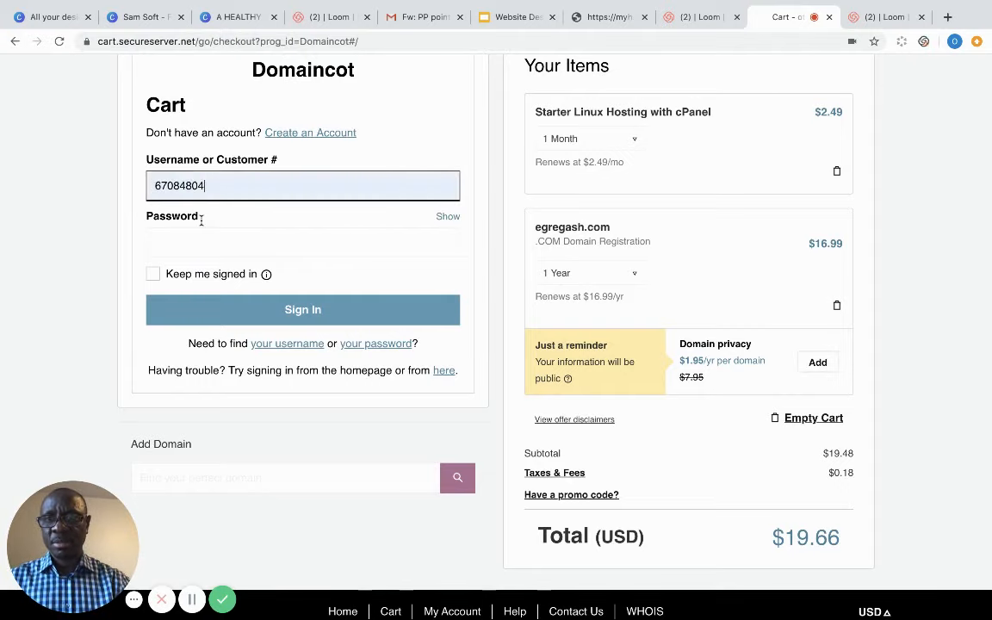
click(196, 248)
text(•••••••••)
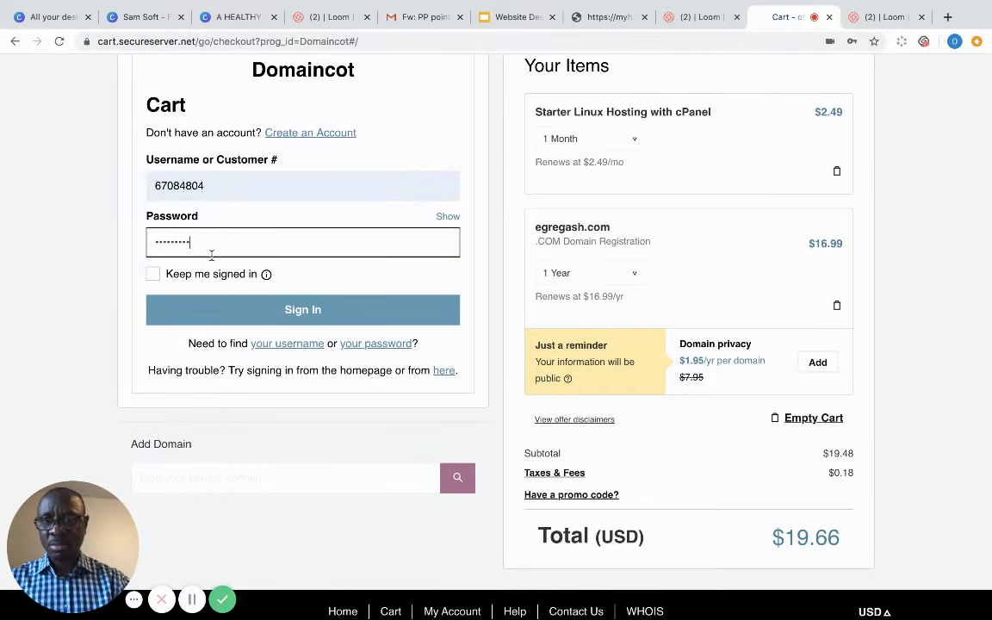
click(298, 310)
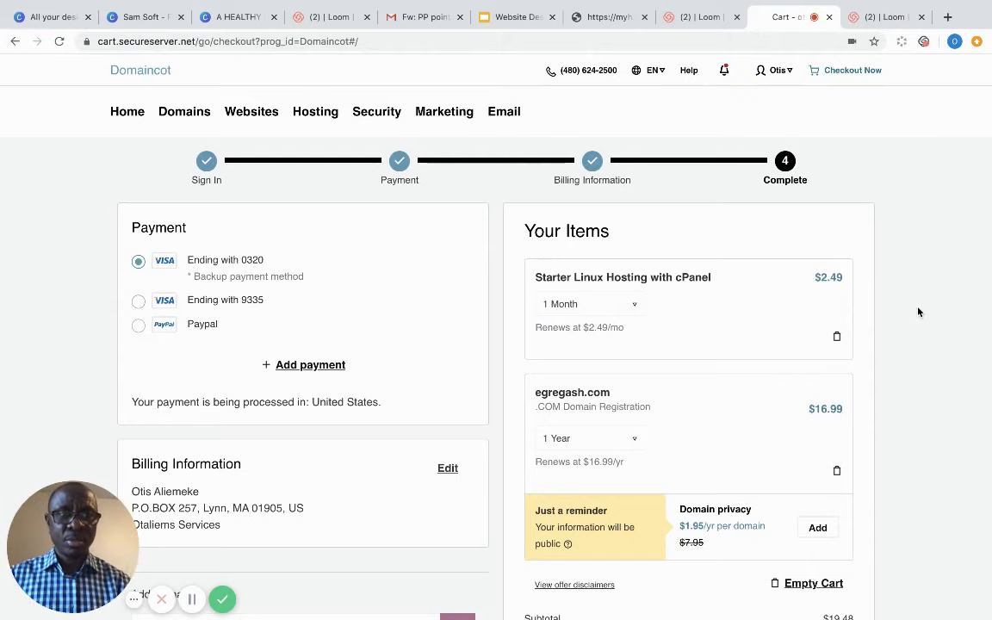
scroll(918, 311, down, 3)
scroll(918, 312, down, 2)
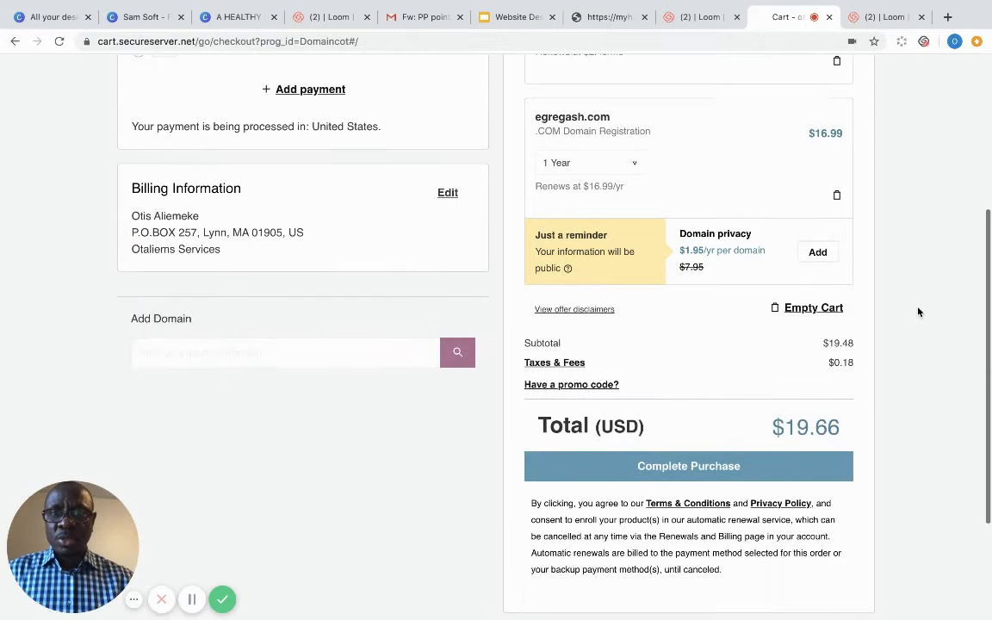
scroll(918, 311, up, 3)
scroll(918, 311, up, 2)
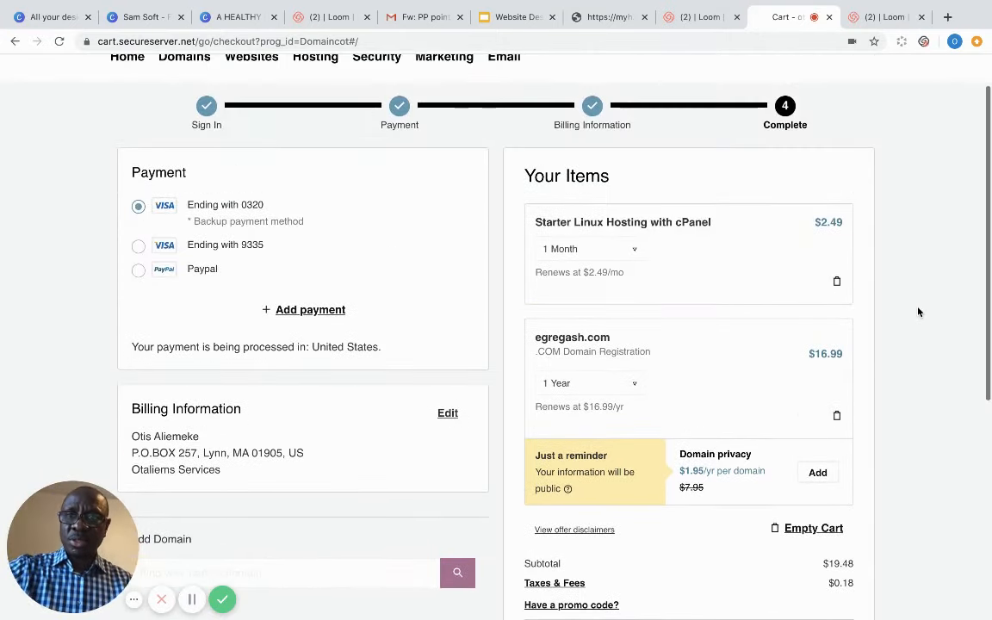
scroll(918, 311, down, 4)
scroll(918, 311, down, 4)
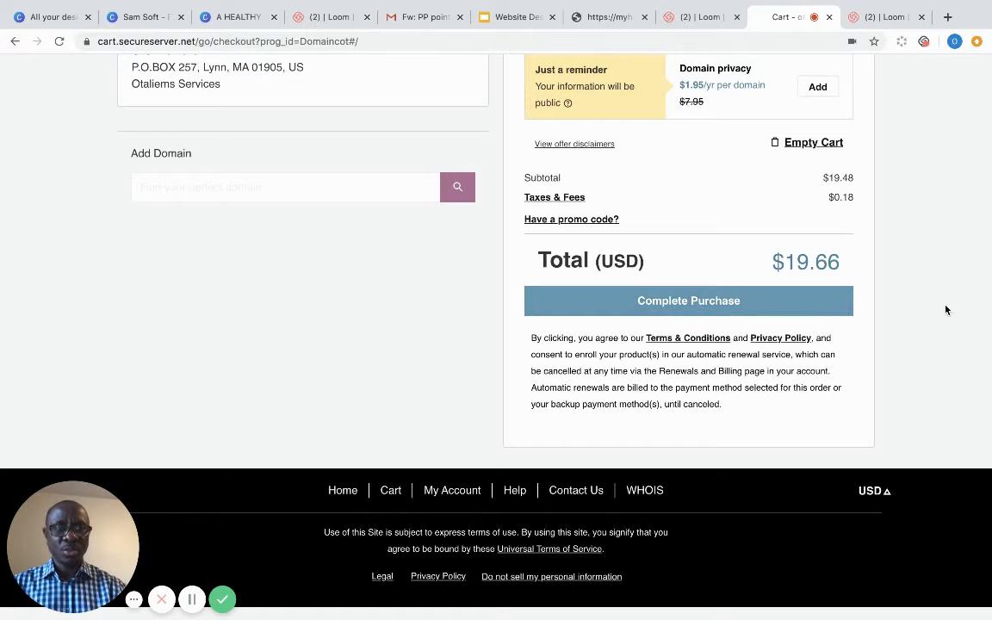
scroll(946, 310, up, 5)
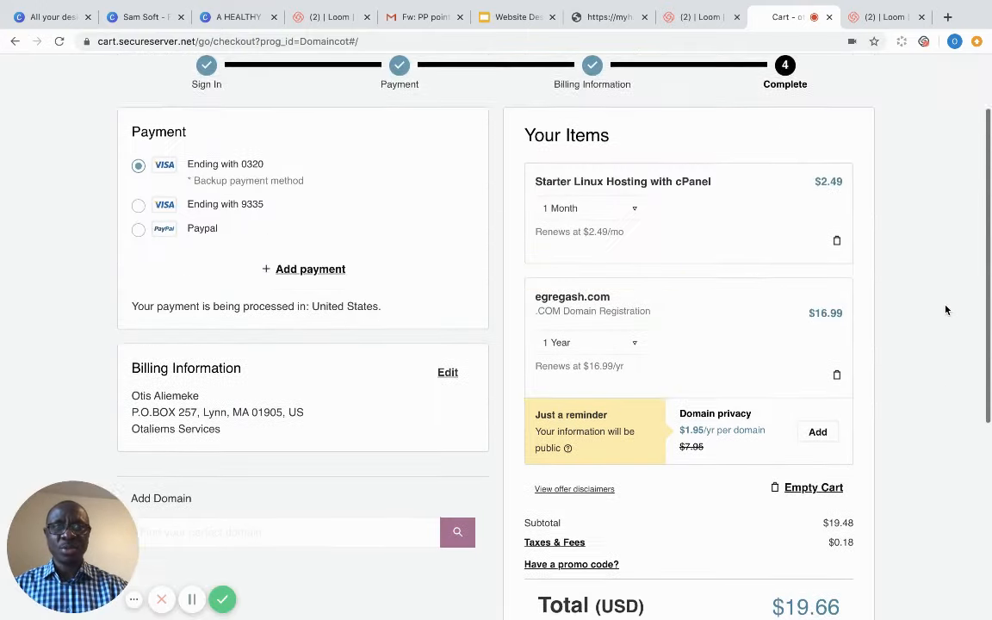
scroll(946, 310, up, 2)
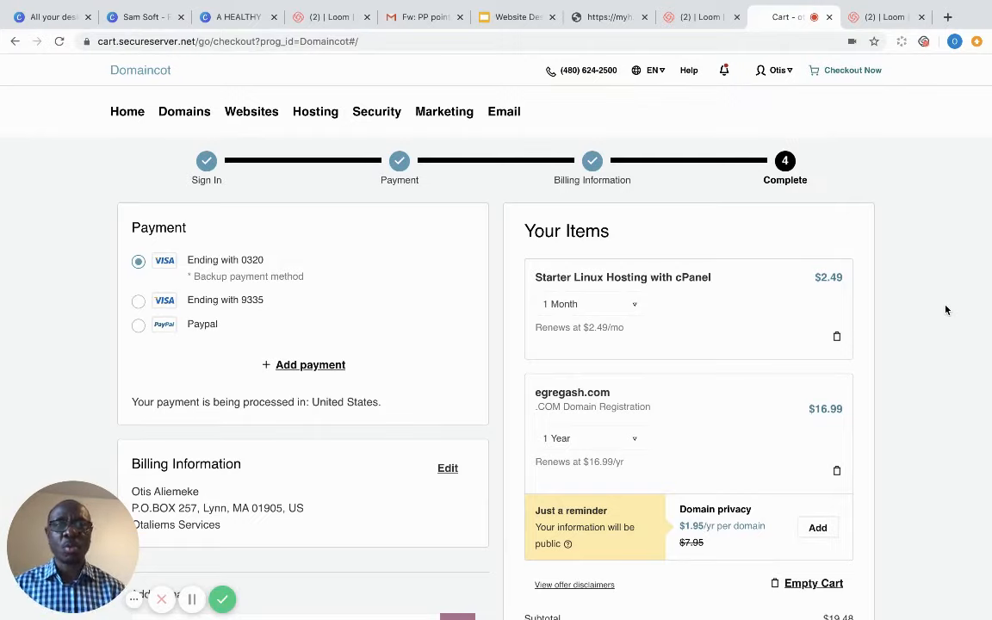
- Log out through the account dropdown in the header
click(779, 73)
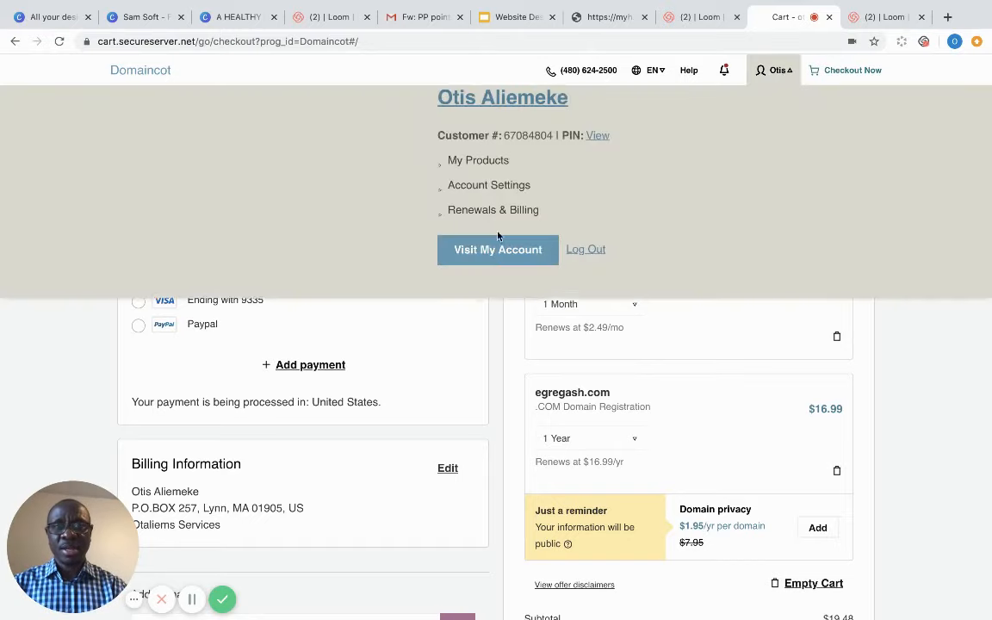
click(587, 250)
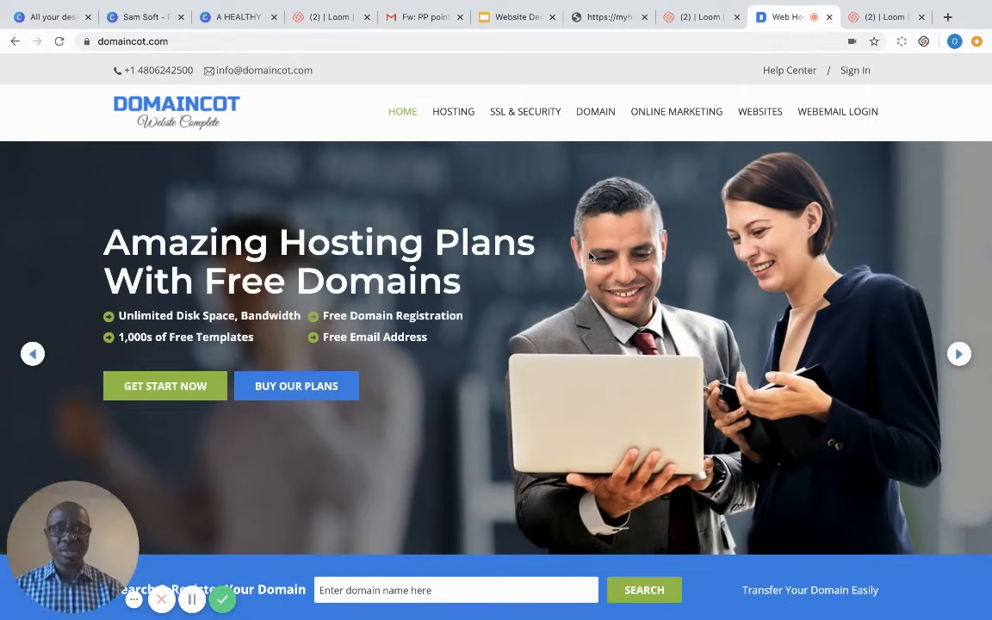
- Attempt sign-in with the saved username and account password, which fails
click(861, 75)
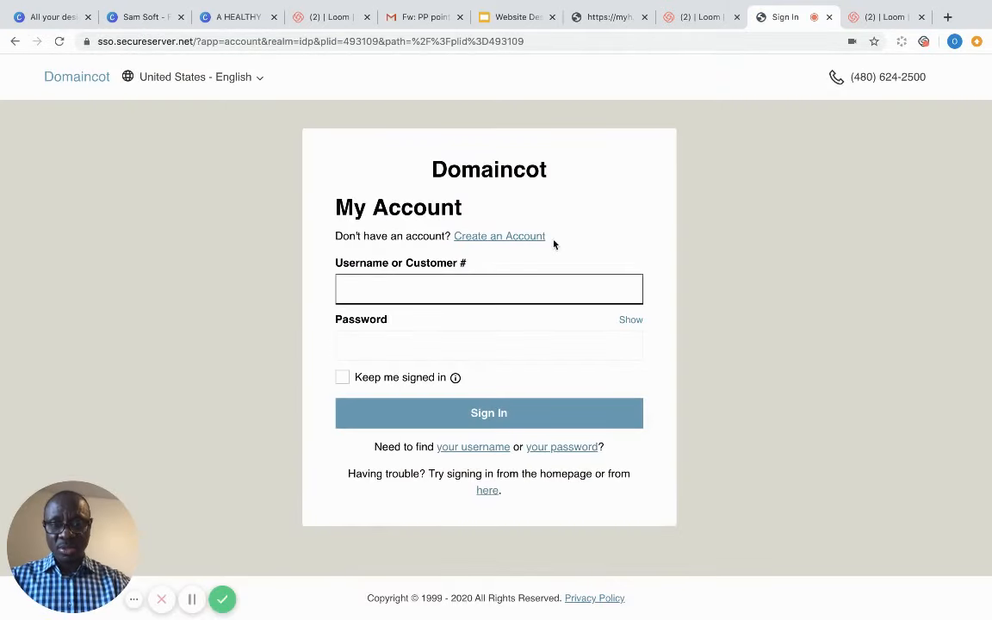
text(67084804)
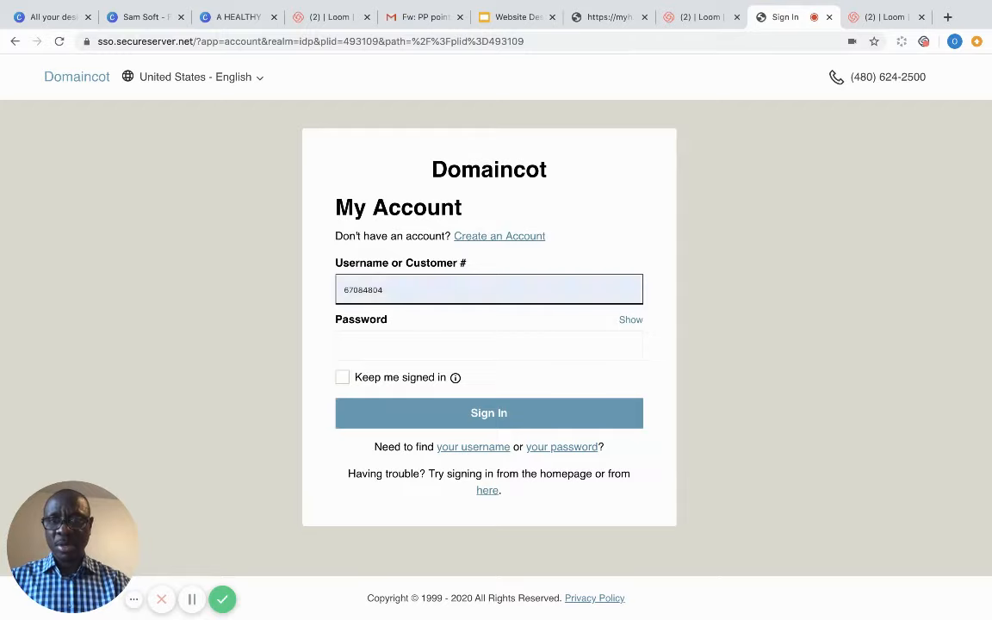
click(383, 327)
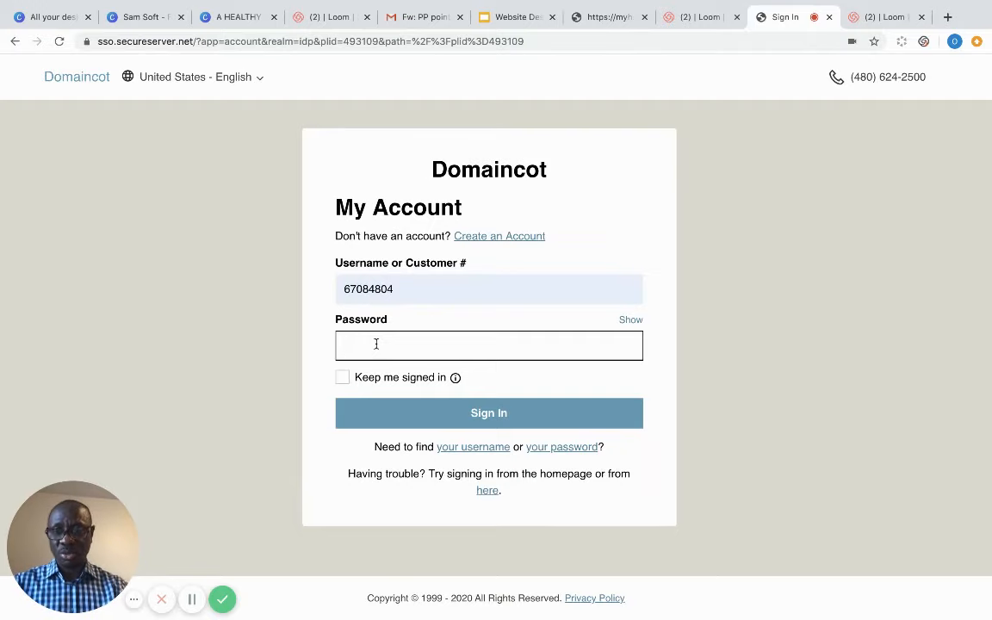
text(*)
key(Caps_Lock)
text(****)
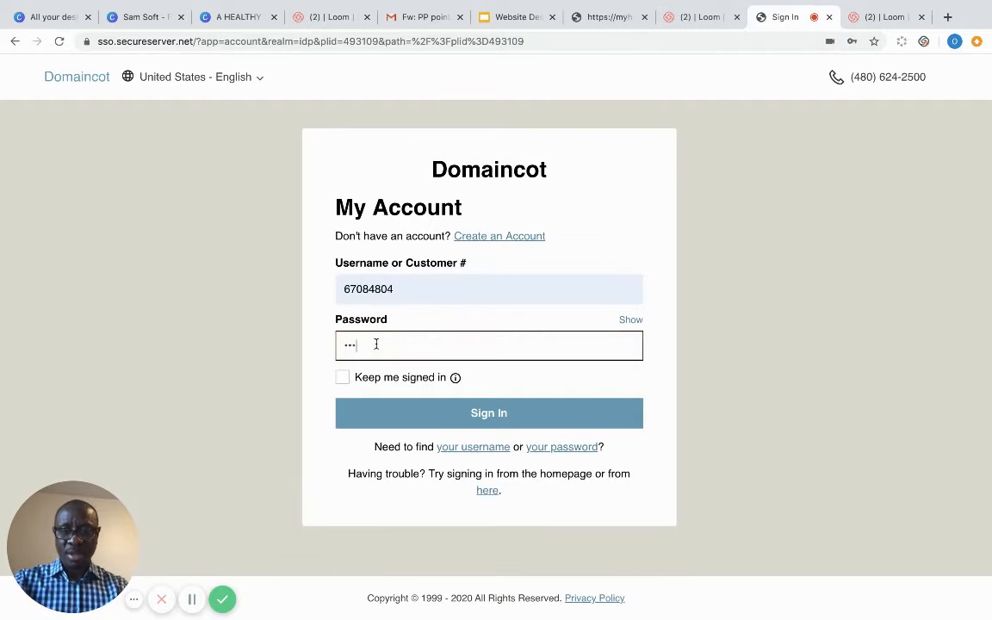
text(***)
click(484, 412)
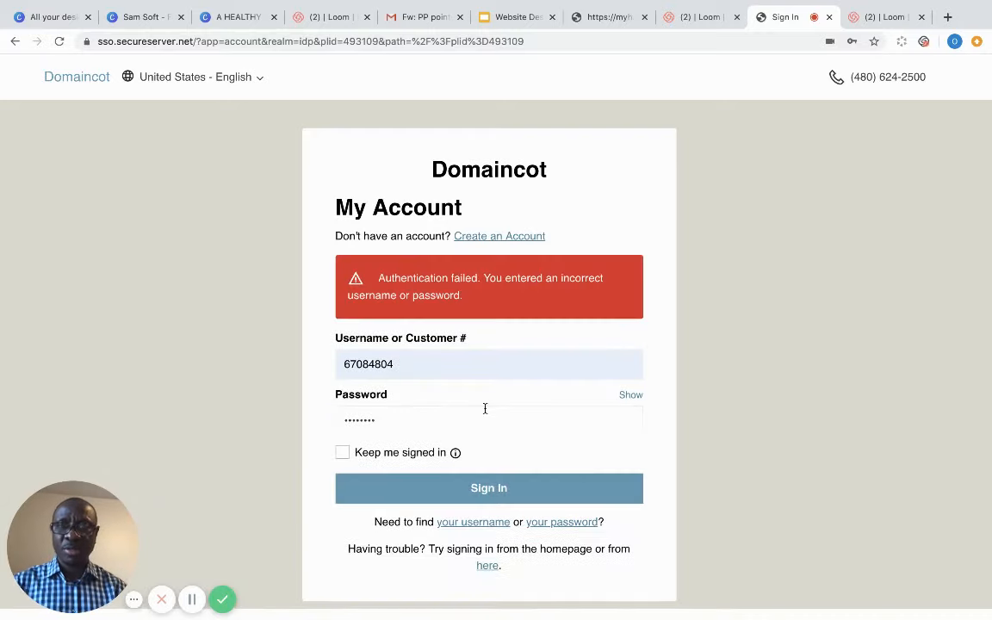
- Retype the password correctly and sign in, reaching the My Profile page
click(411, 425)
key(BackSpace)
key(BackSpace)
key(BackSpace)
key(BackSpace)
key(BackSpace)
key(BackSpace)
key(BackSpace)
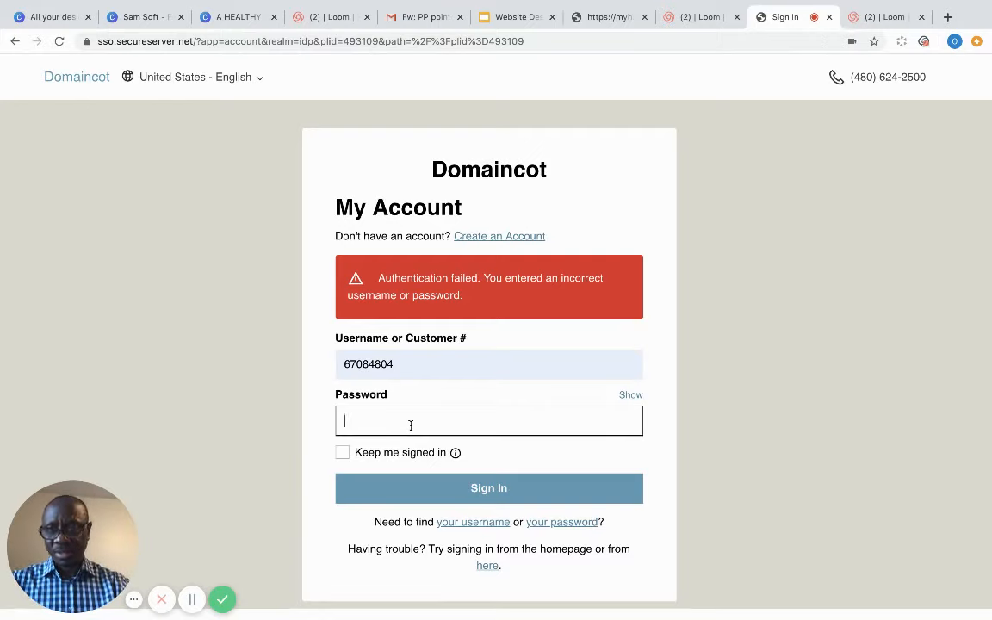
text(•)
key(Caps_Lock)
text(••••)
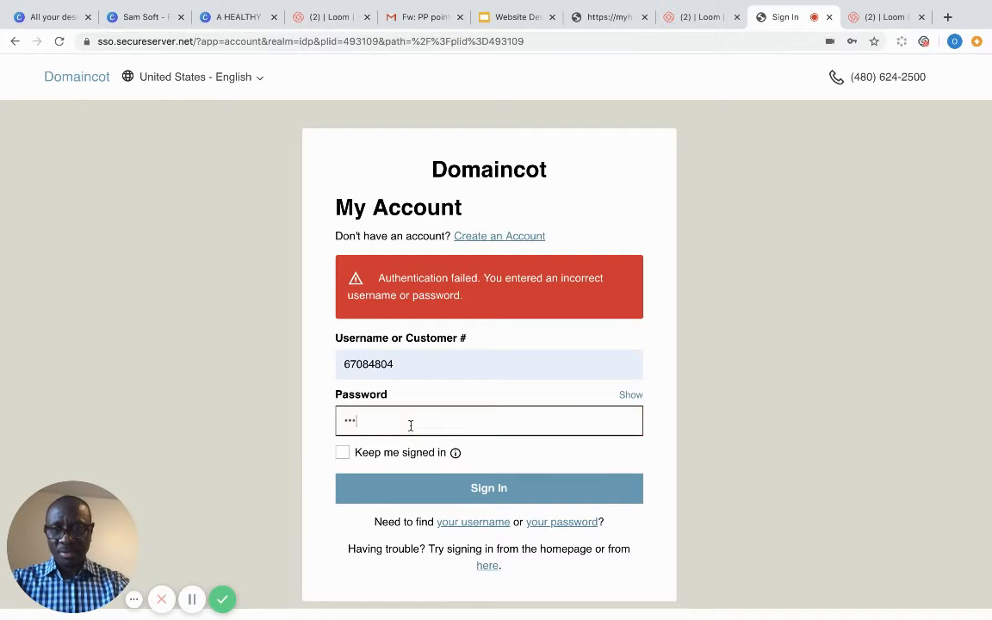
text(••••)
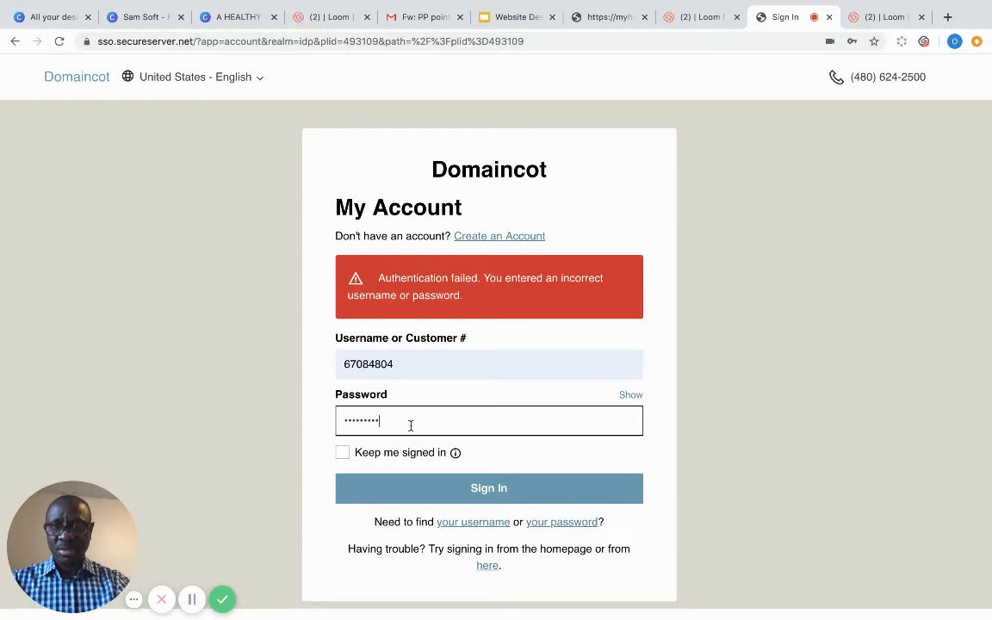
click(478, 488)
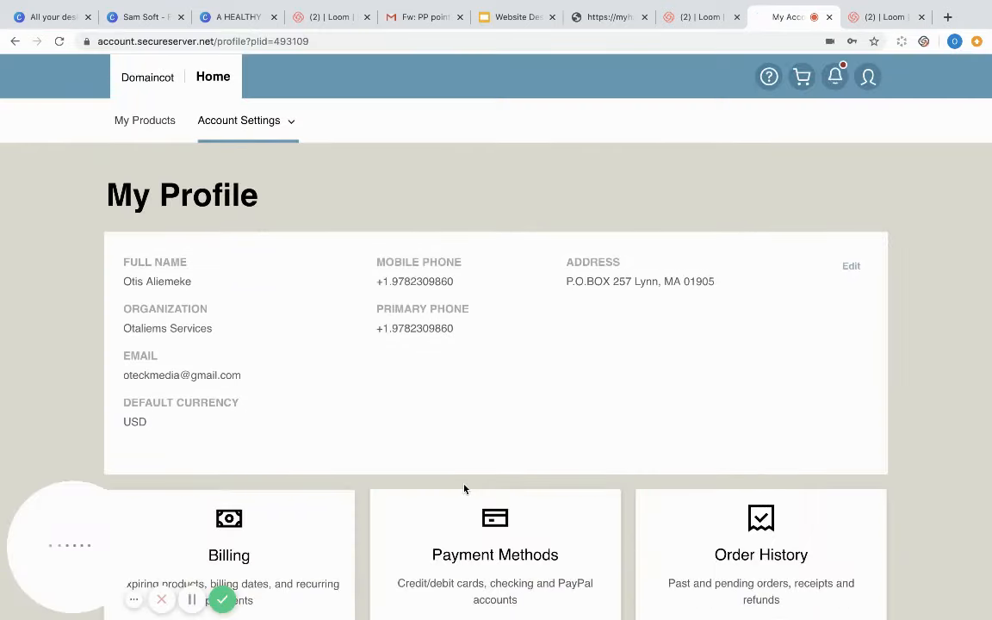
- Open My Products from the account menu to list all products and services
click(868, 79)
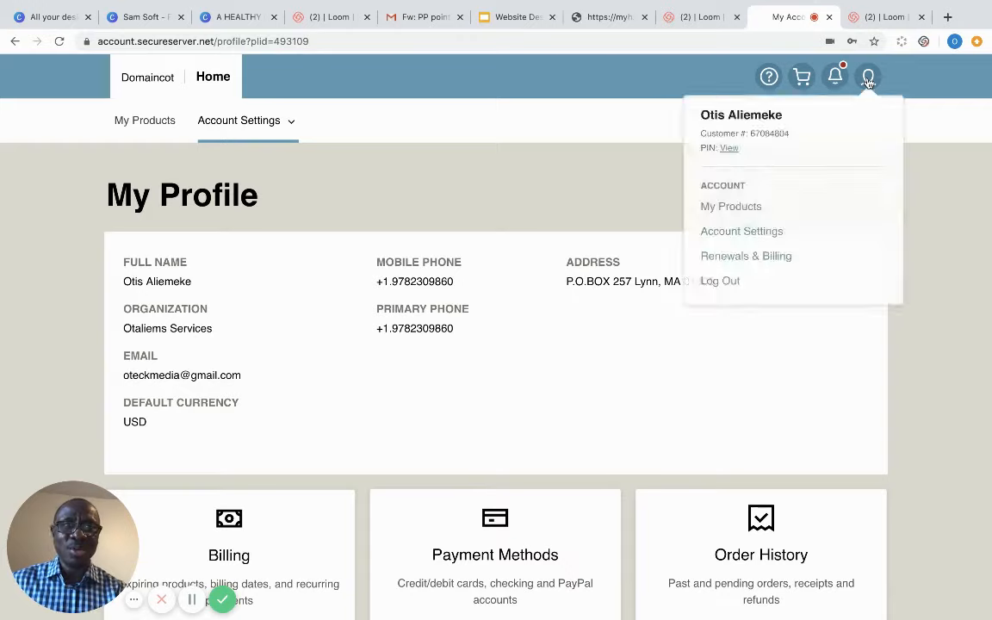
click(749, 208)
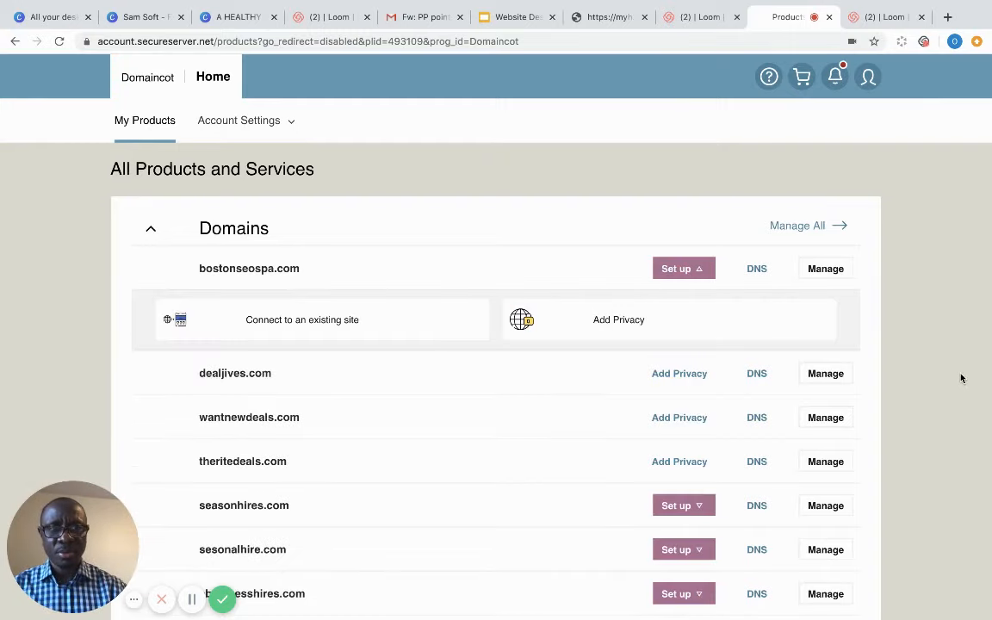
- Expand Web Hosting to show theritedeals.com's Deluxe Linux Hosting with cPanel plan
scroll(962, 378, down, 7)
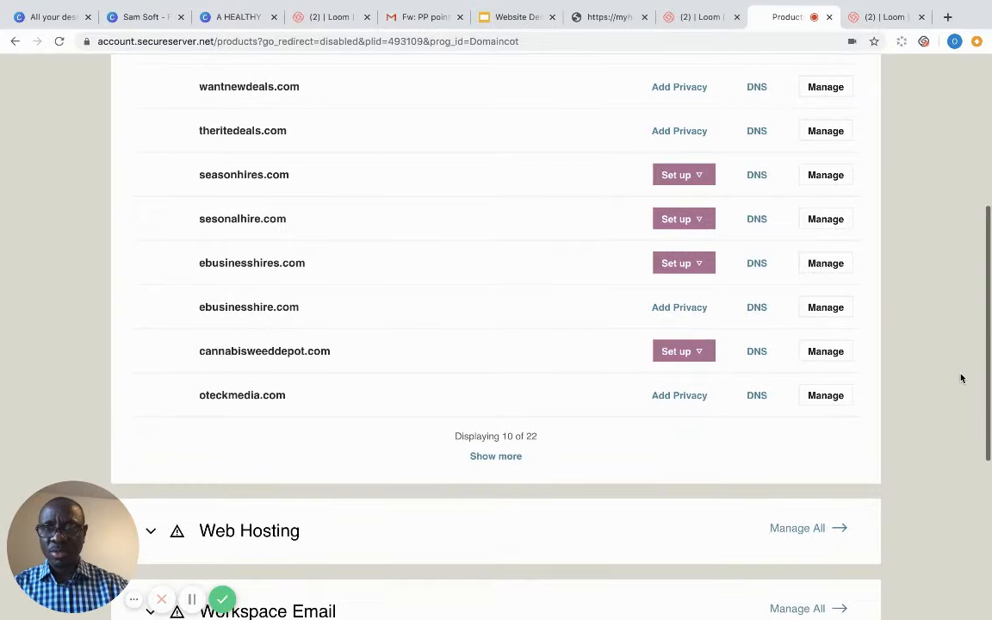
scroll(961, 378, up, 2)
scroll(962, 378, up, 3)
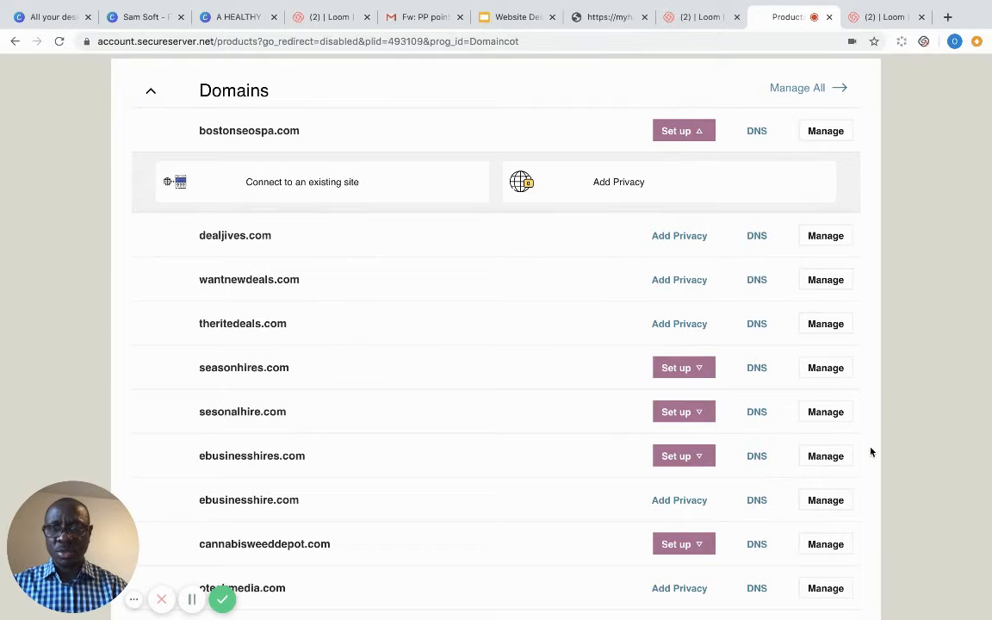
click(831, 324)
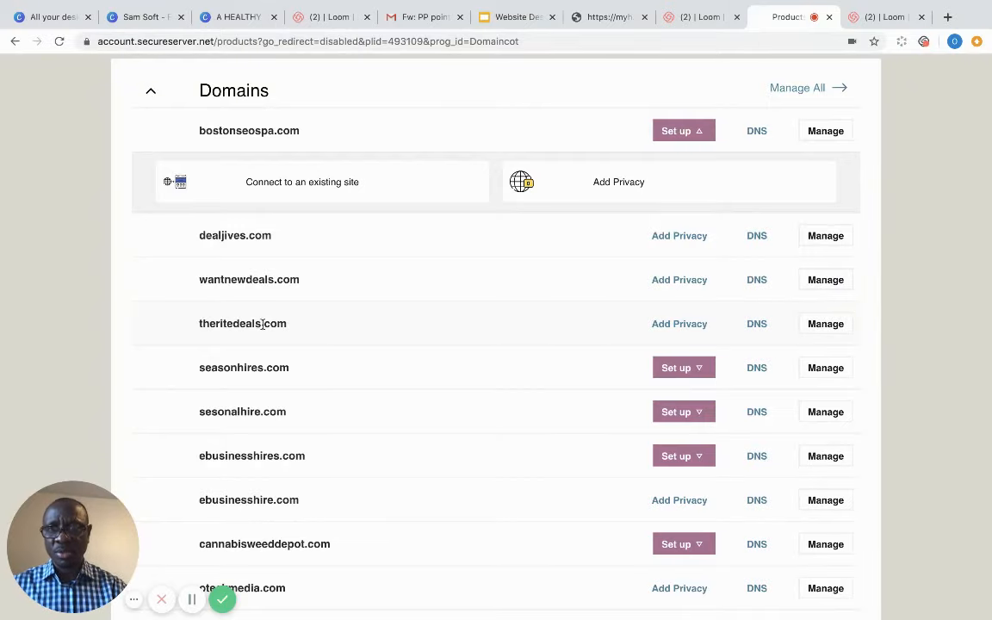
scroll(924, 317, down, 4)
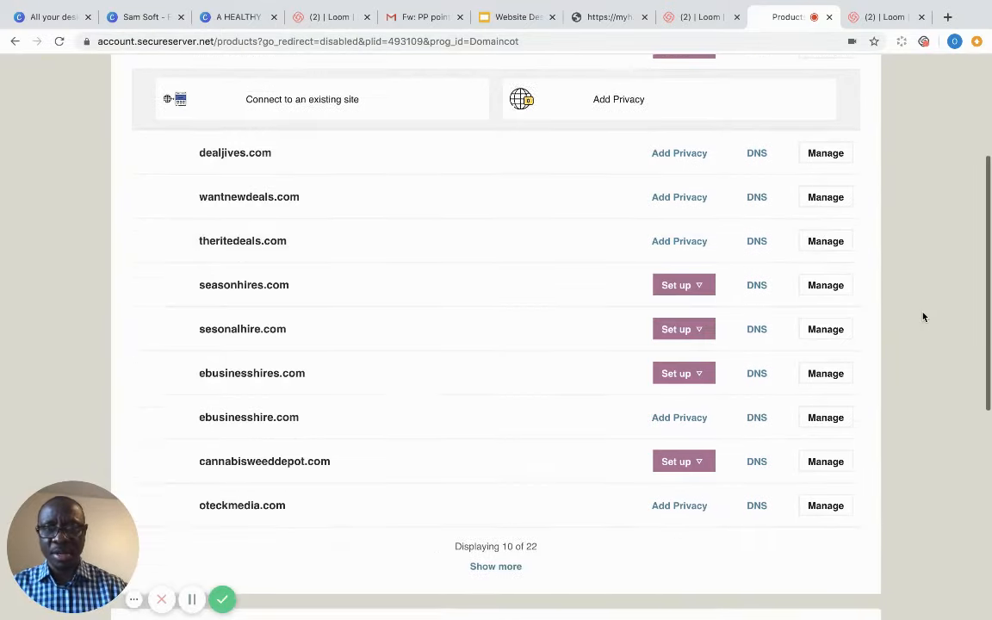
scroll(923, 316, down, 1)
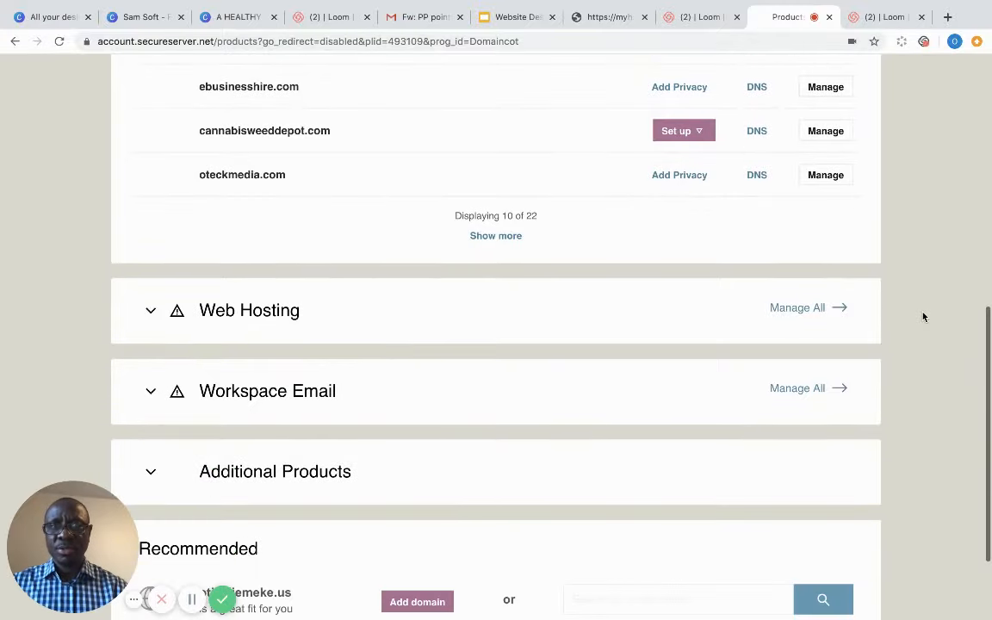
scroll(923, 317, up, 1)
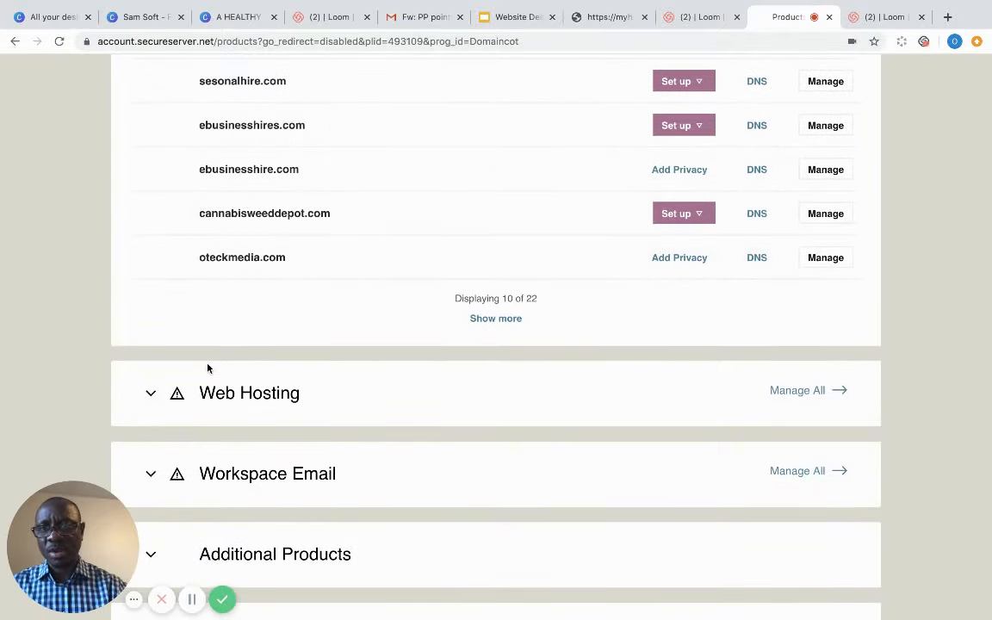
scroll(388, 474, up, 4)
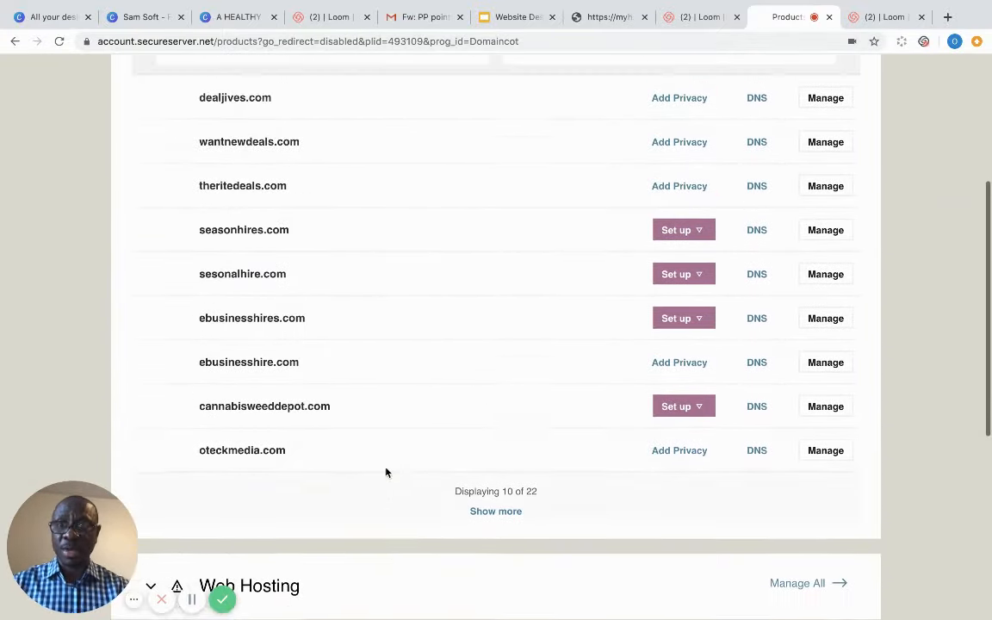
scroll(386, 472, up, 1)
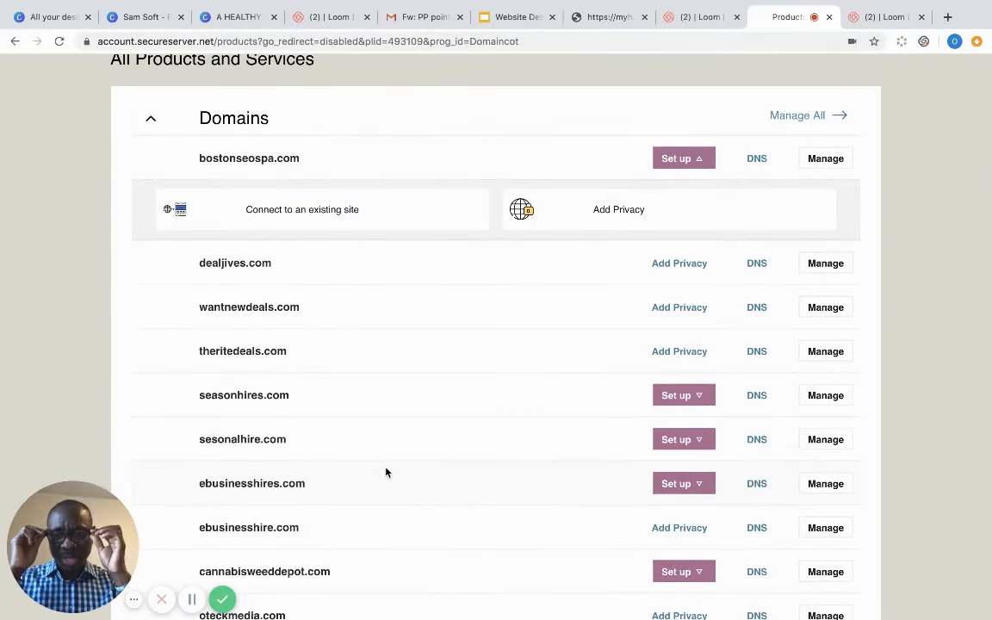
scroll(385, 472, down, 5)
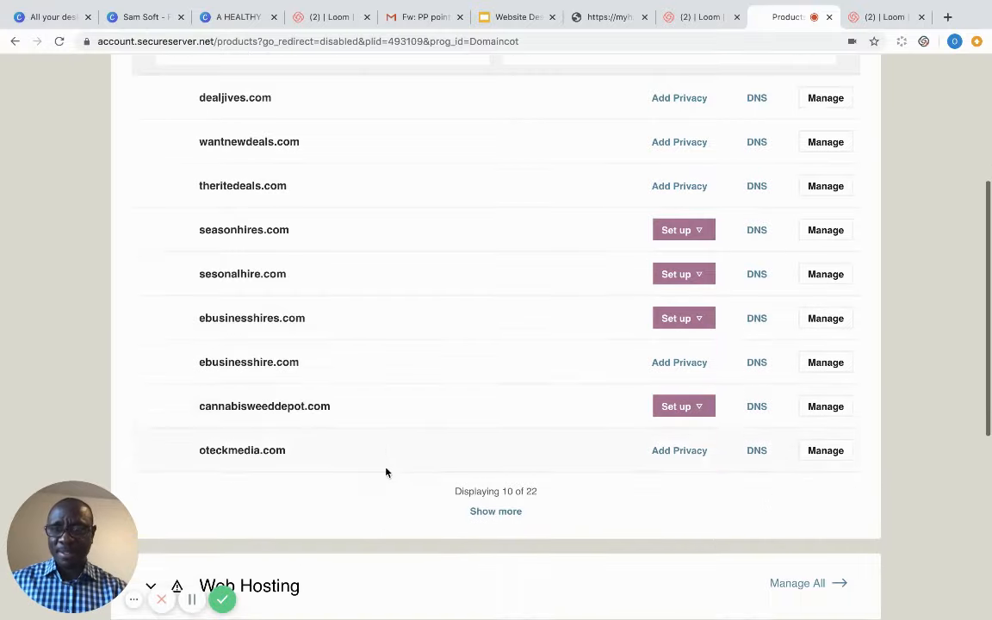
scroll(385, 472, down, 3)
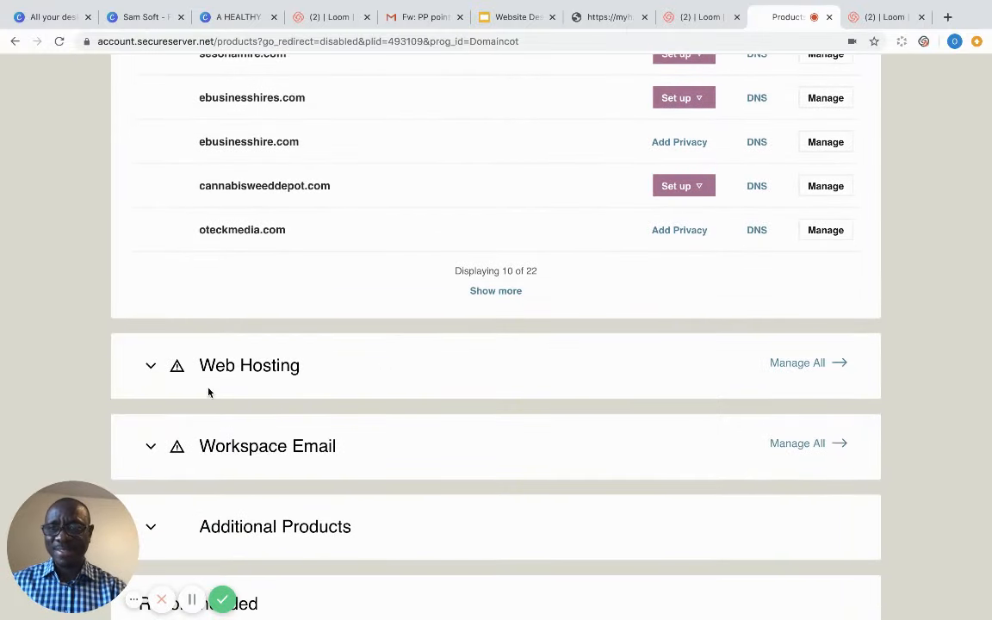
click(152, 366)
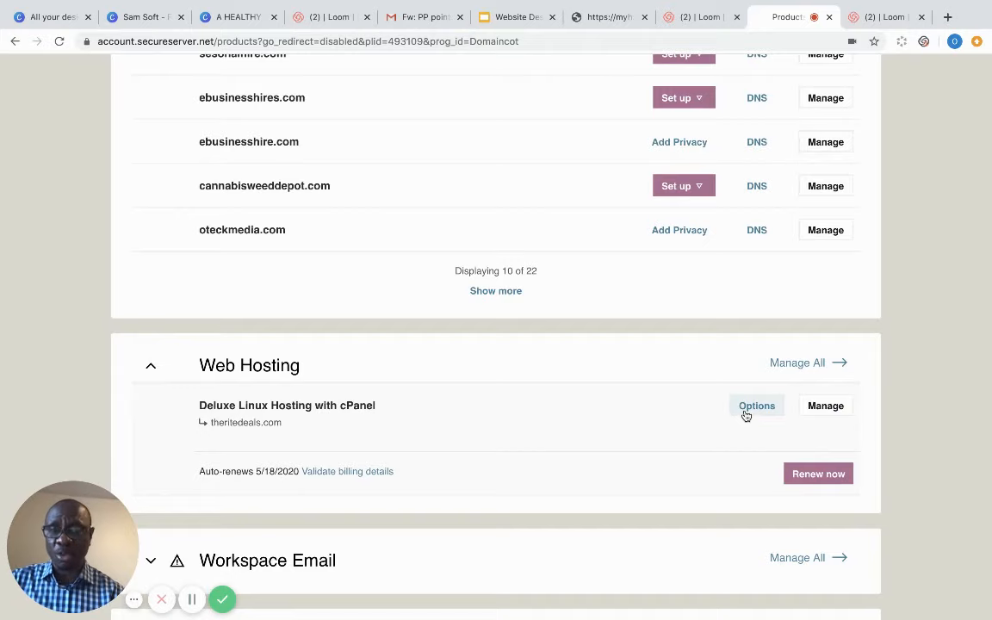
- Manage the Deluxe Linux Hosting plan for theritedeals.com and launch cPanel Admin
click(149, 369)
click(149, 369)
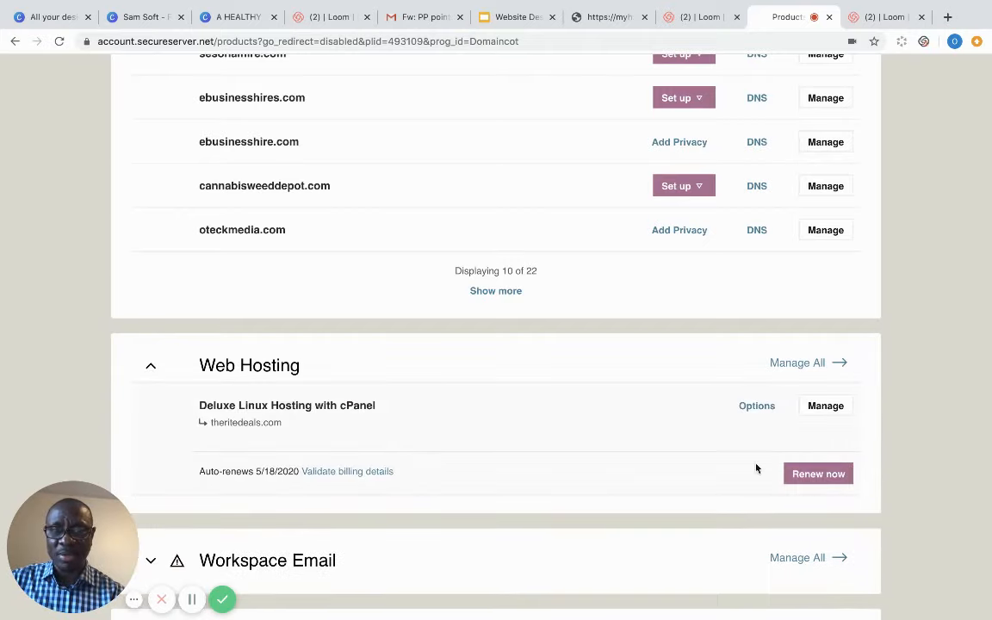
click(820, 410)
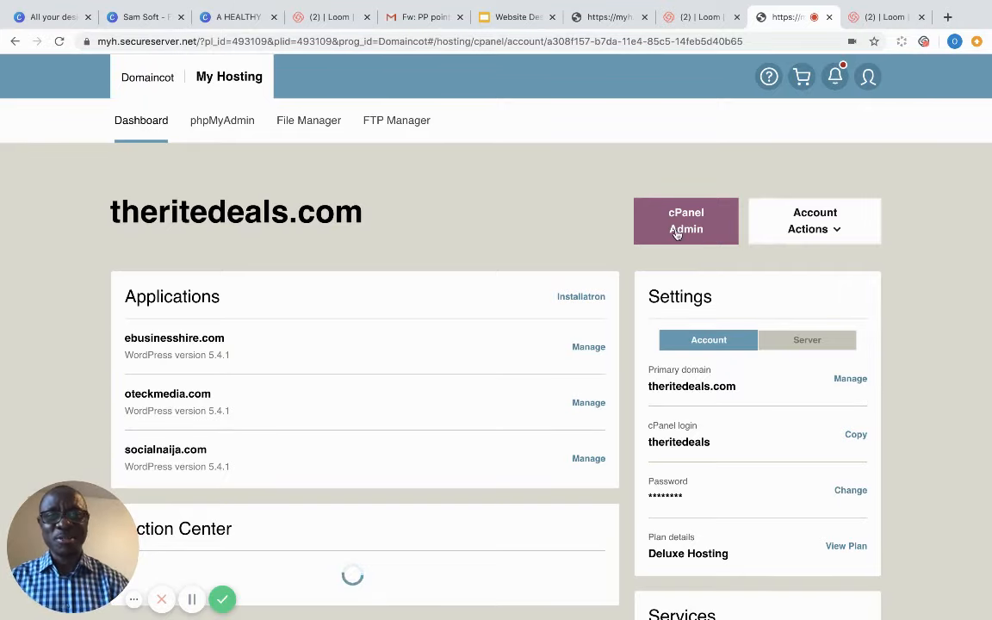
scroll(681, 232, down, 1)
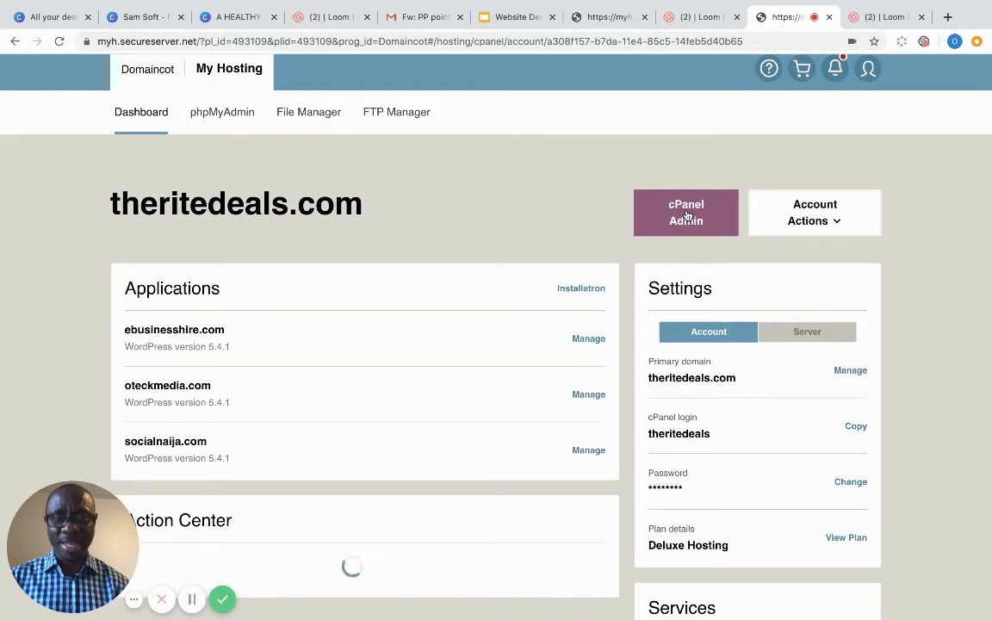
click(688, 216)
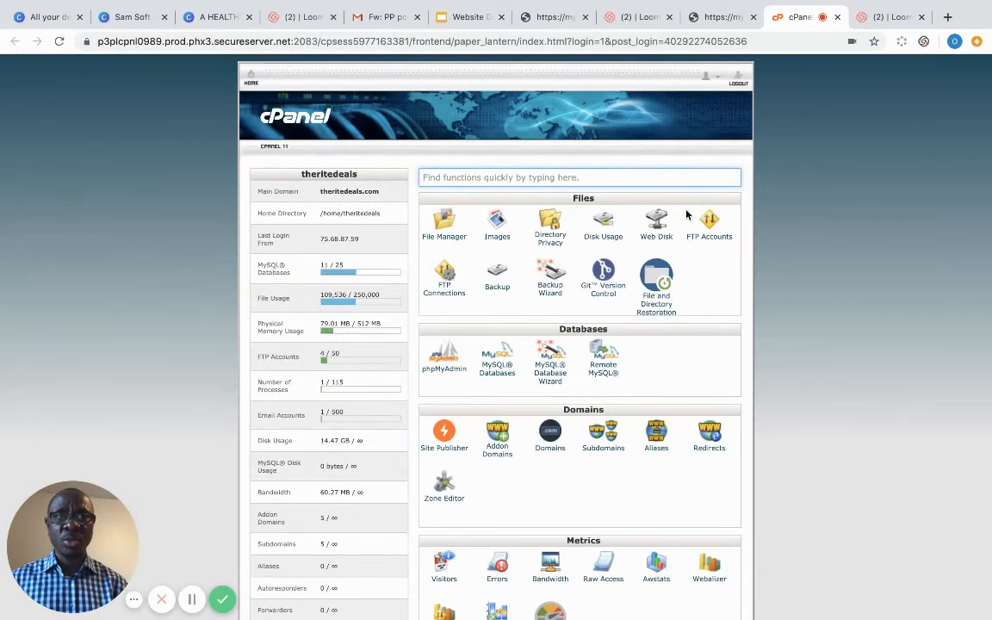
- Launch the Installatron WordPress installer from cPanel's Featured Applications
click(825, 330)
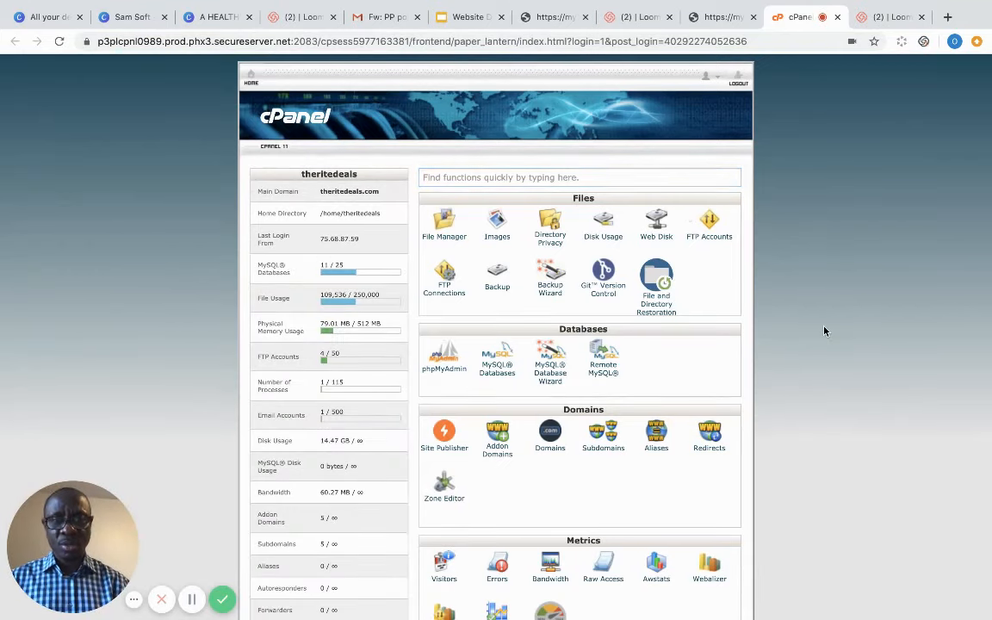
scroll(824, 330, down, 1)
scroll(824, 330, down, 5)
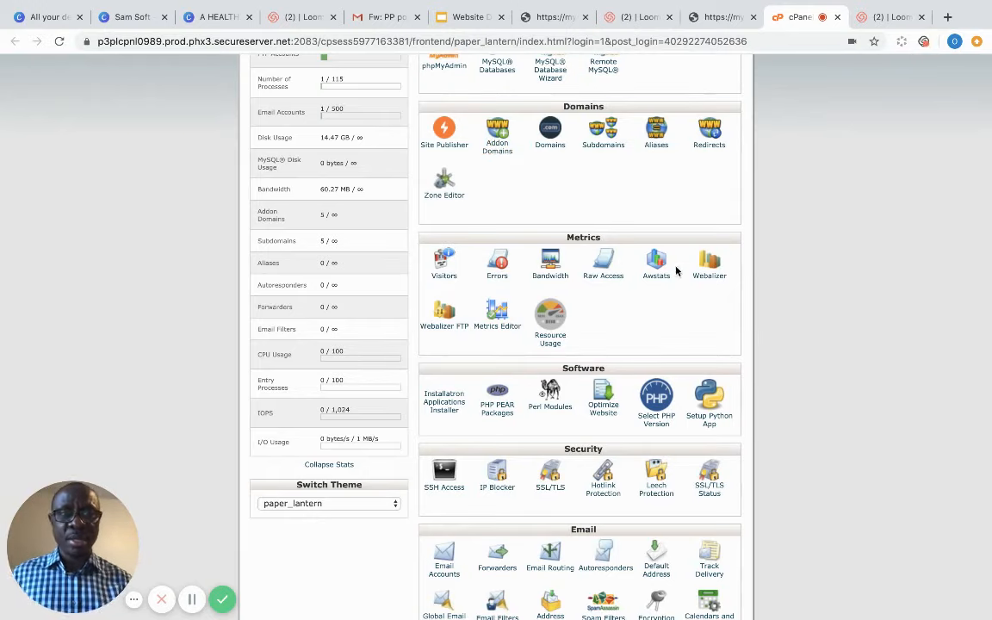
scroll(796, 354, down, 4)
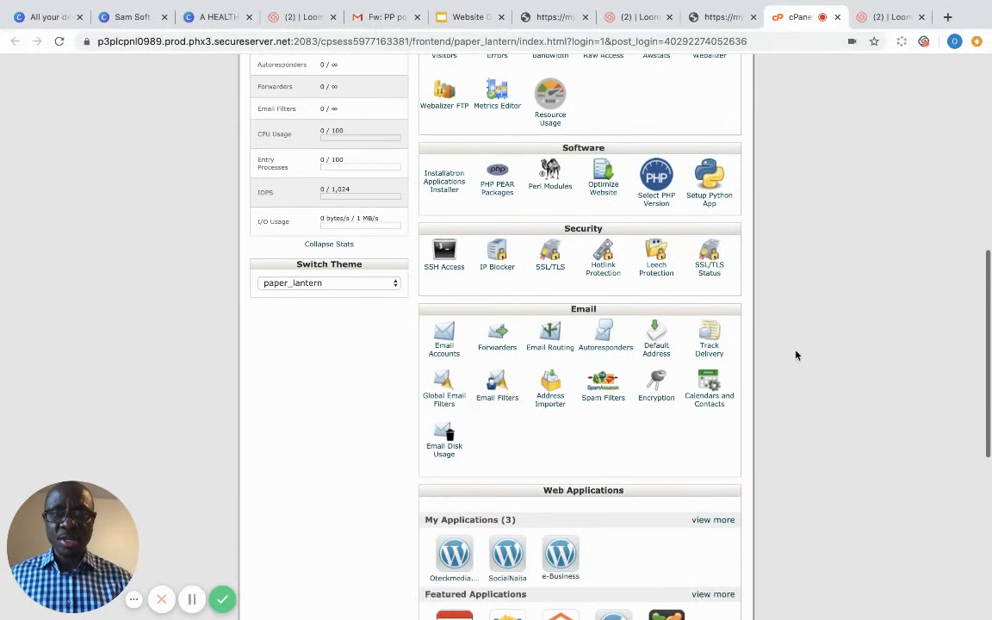
scroll(796, 355, down, 2)
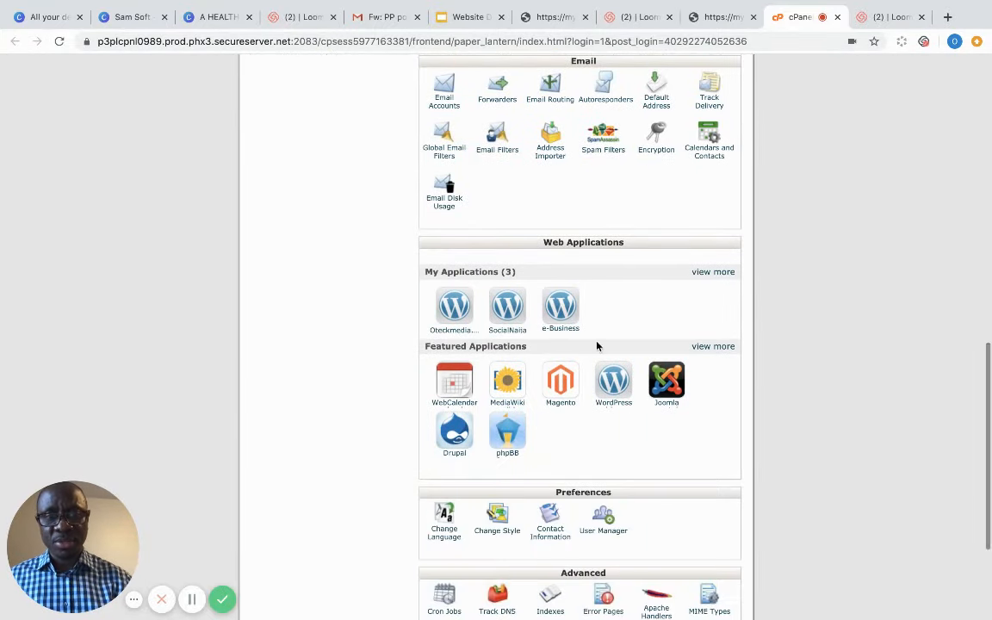
click(615, 387)
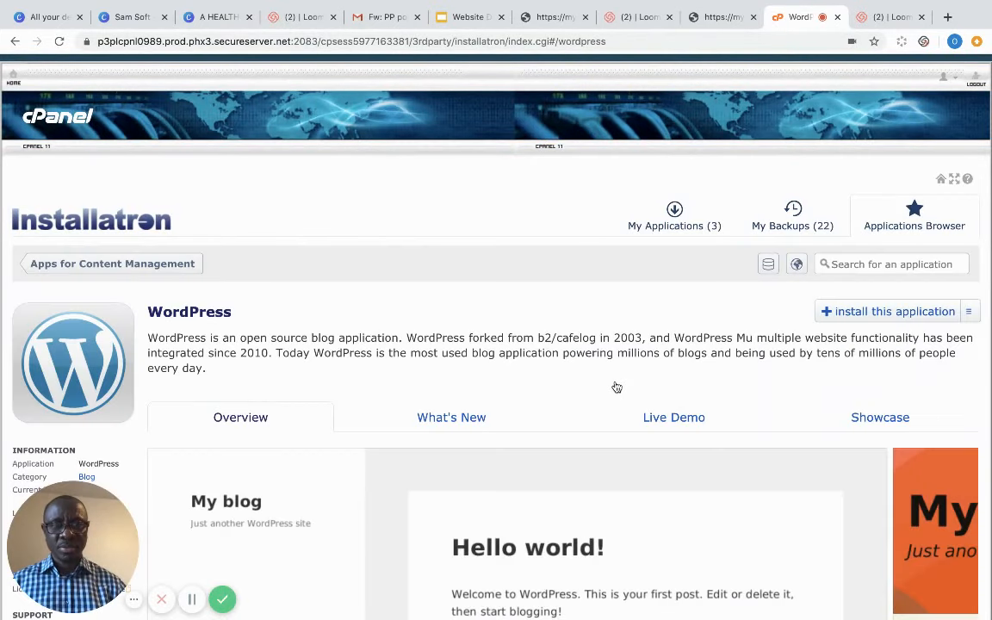
click(877, 314)
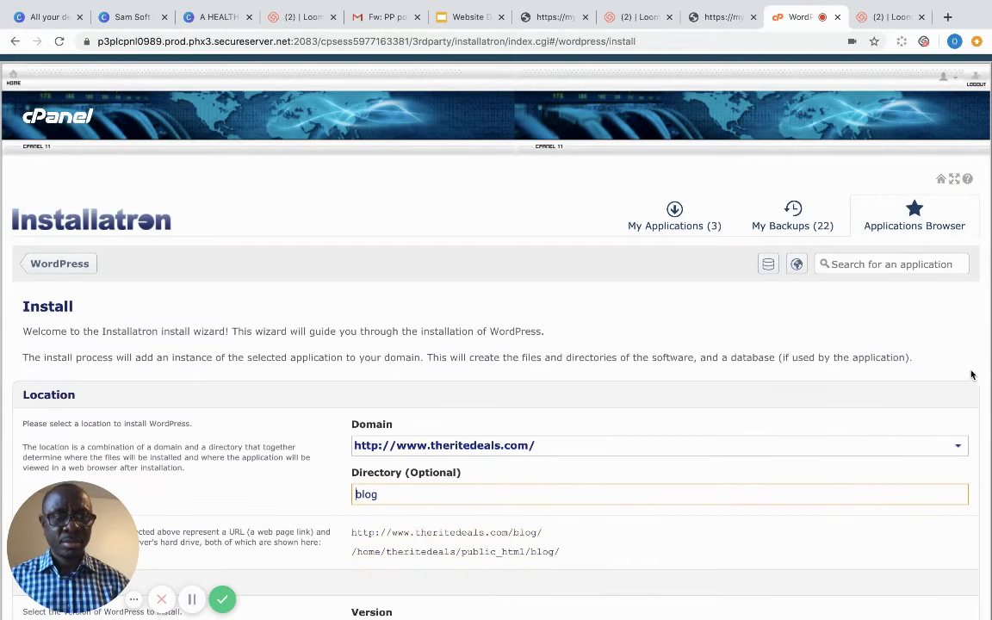
scroll(974, 369, down, 5)
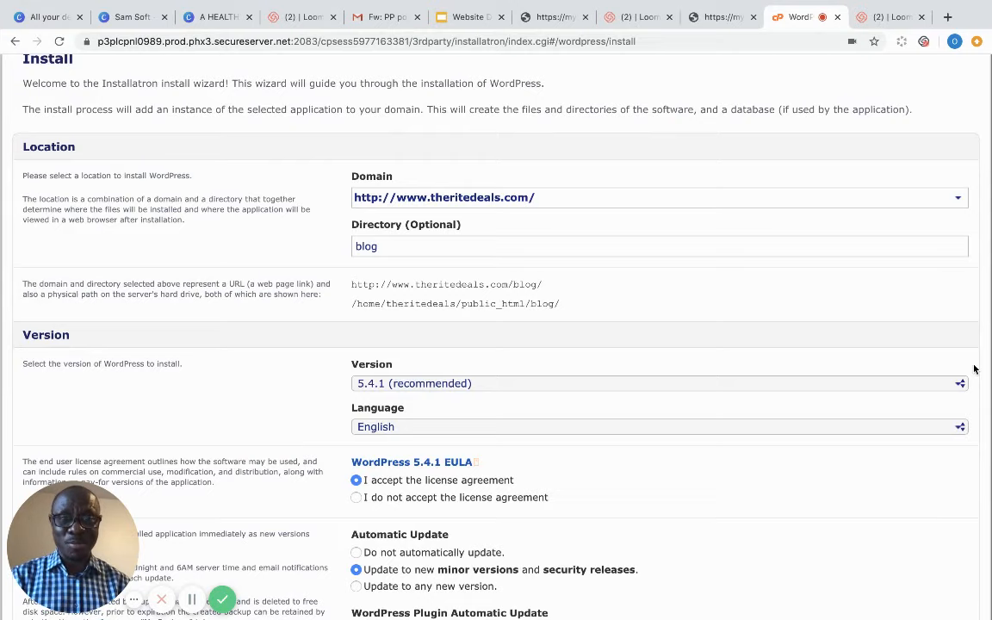
scroll(984, 355, down, 2)
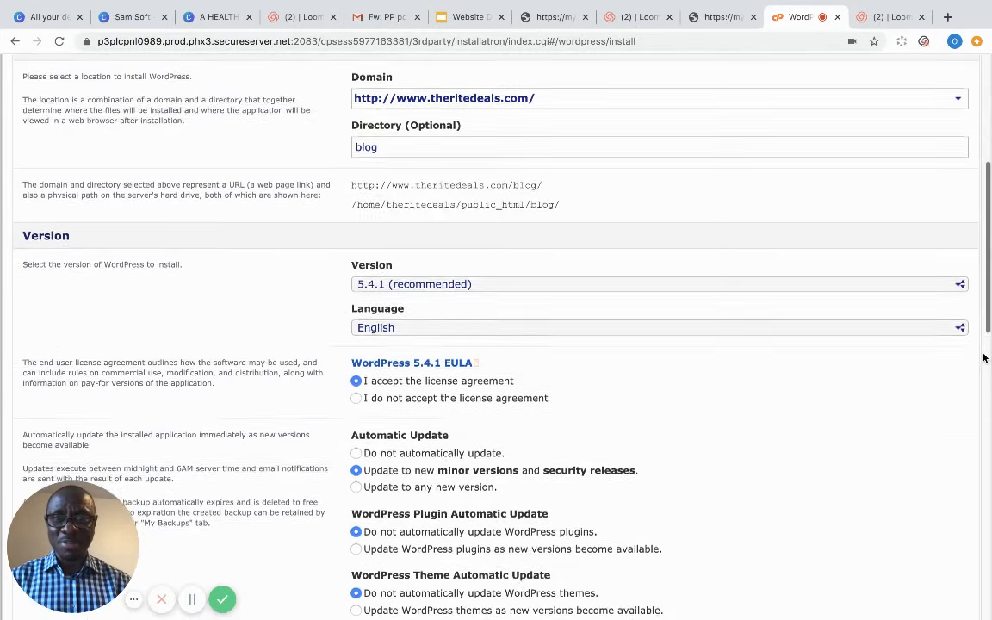
scroll(984, 355, down, 2)
scroll(984, 356, up, 2)
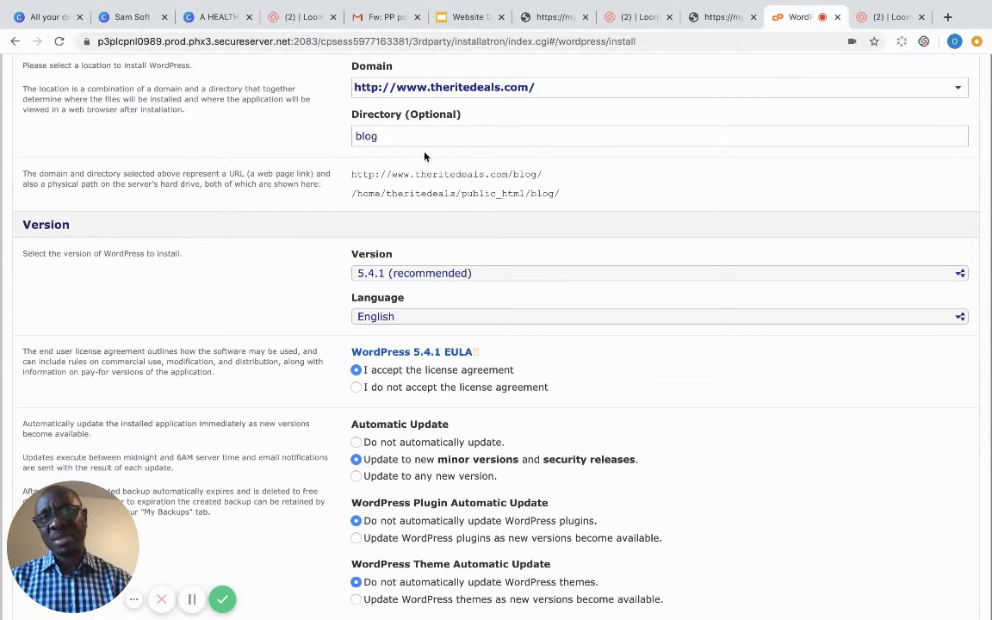
key(BackSpace)
key(BackSpace)
key(BackSpace)
key(BackSpace)
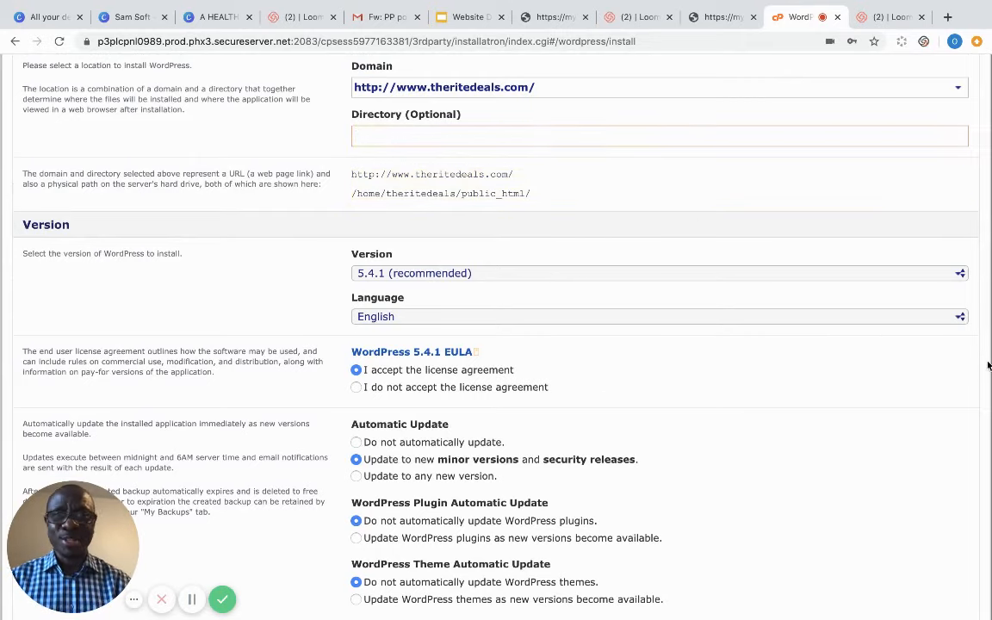
scroll(987, 365, down, 4)
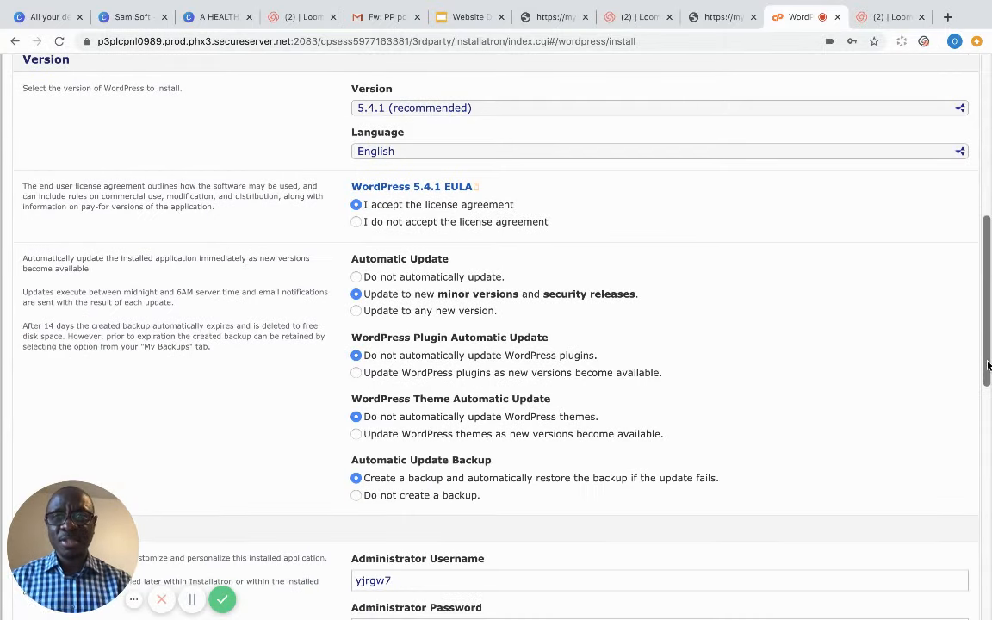
scroll(987, 365, down, 1)
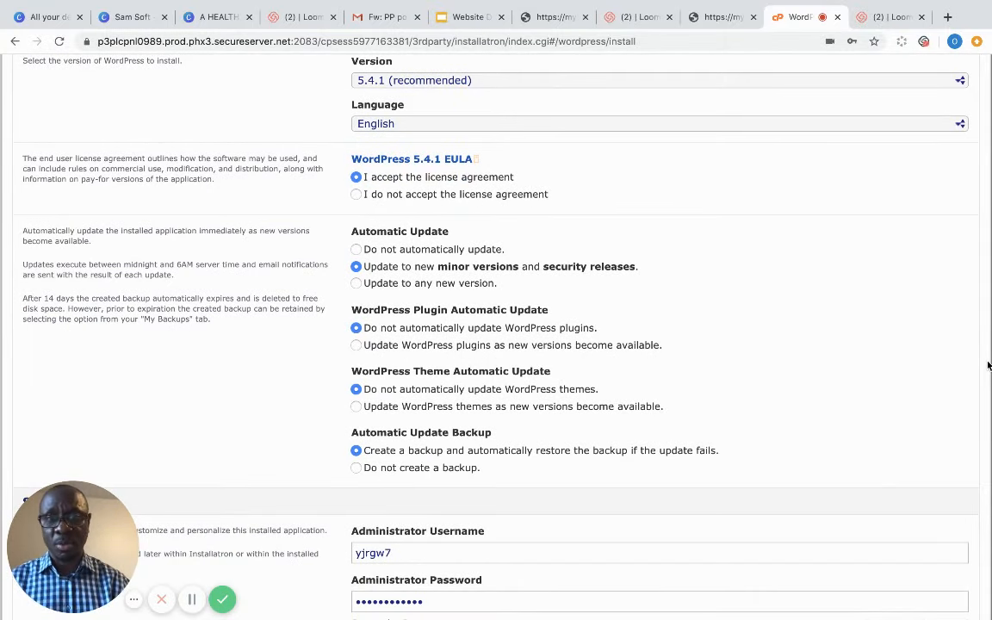
- Auto-update WordPress, plugins and themes to any new version, keeping backups before updates
click(356, 284)
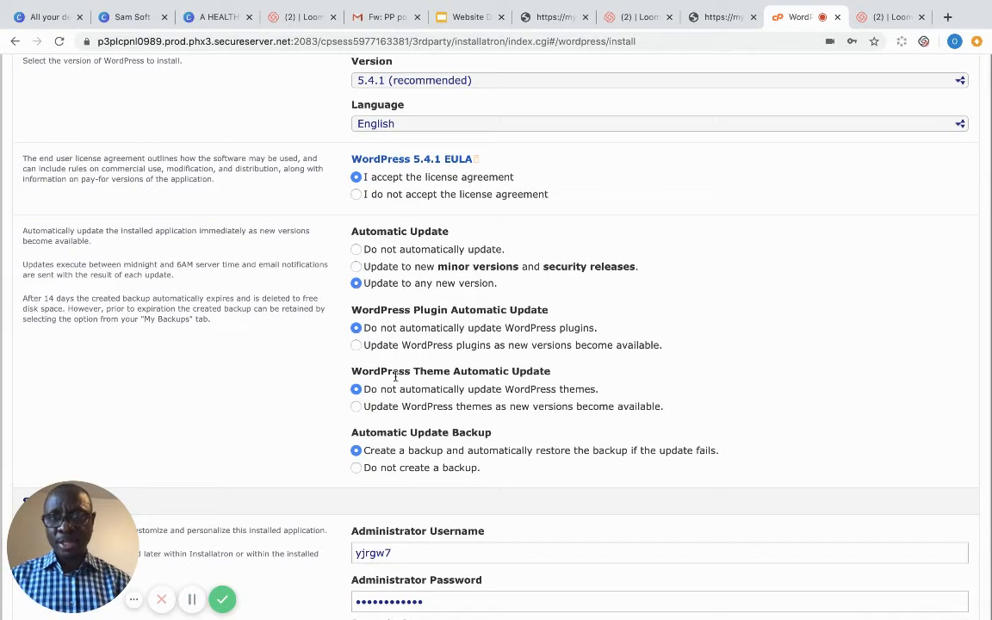
click(355, 346)
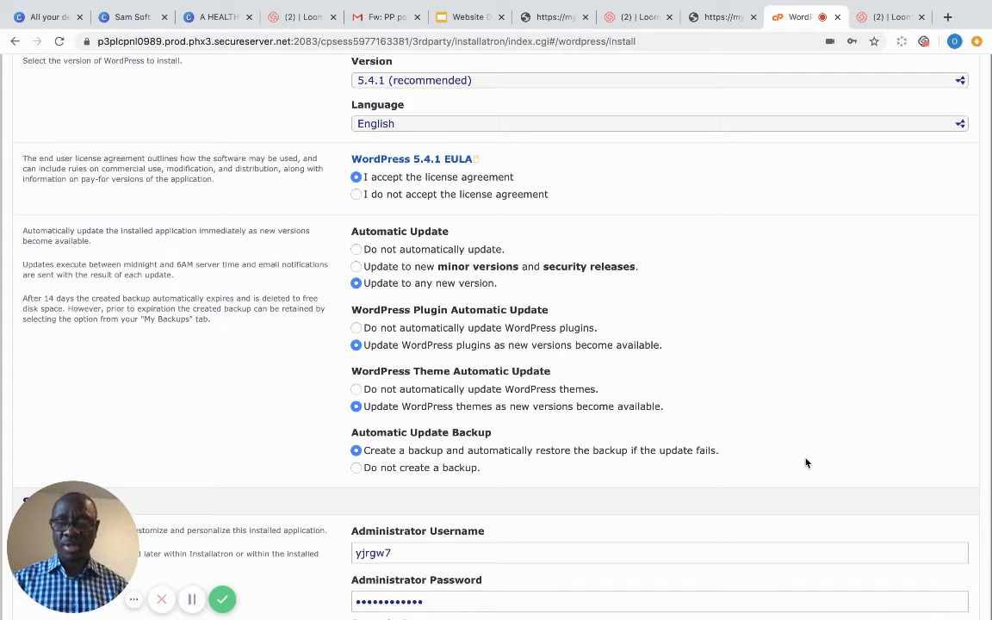
click(829, 448)
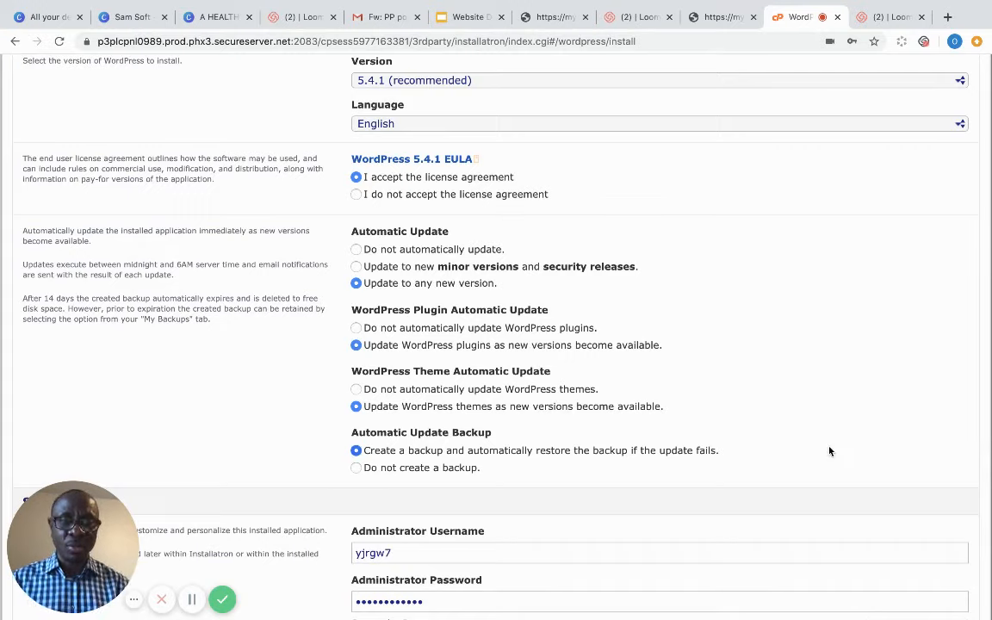
key(Down)
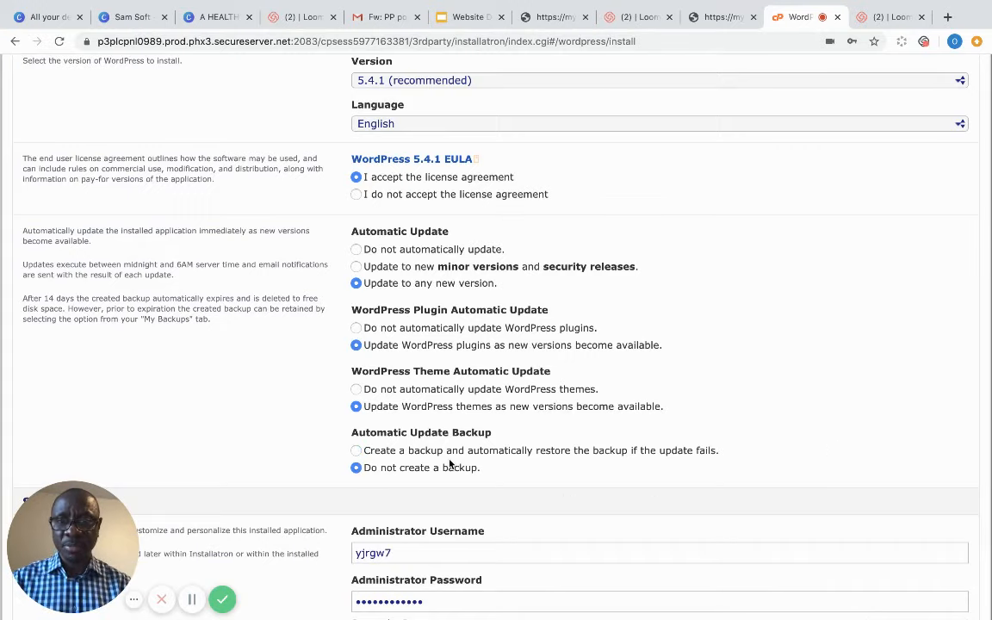
click(358, 452)
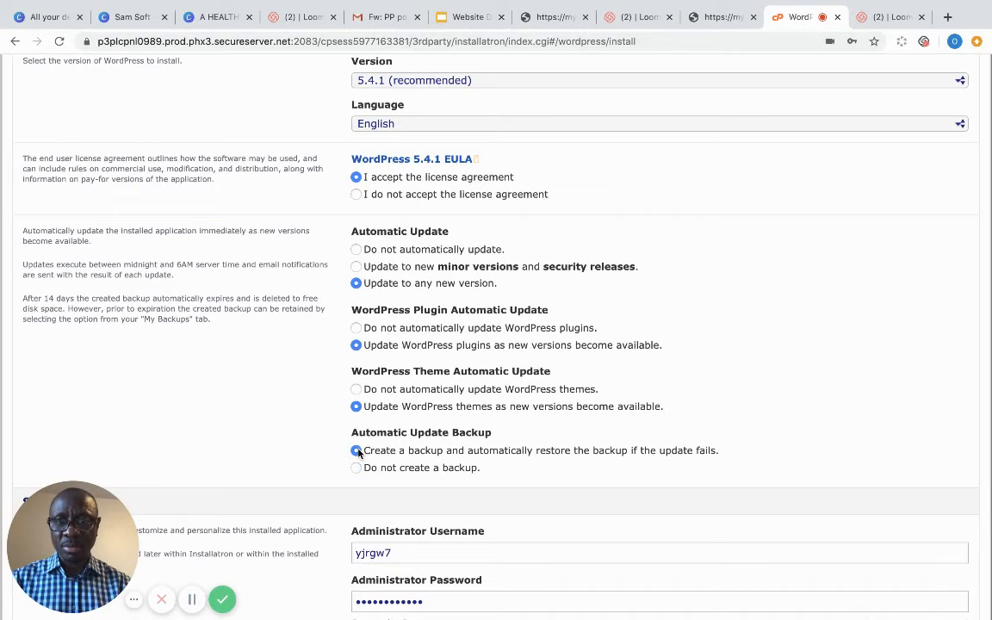
scroll(310, 488, down, 5)
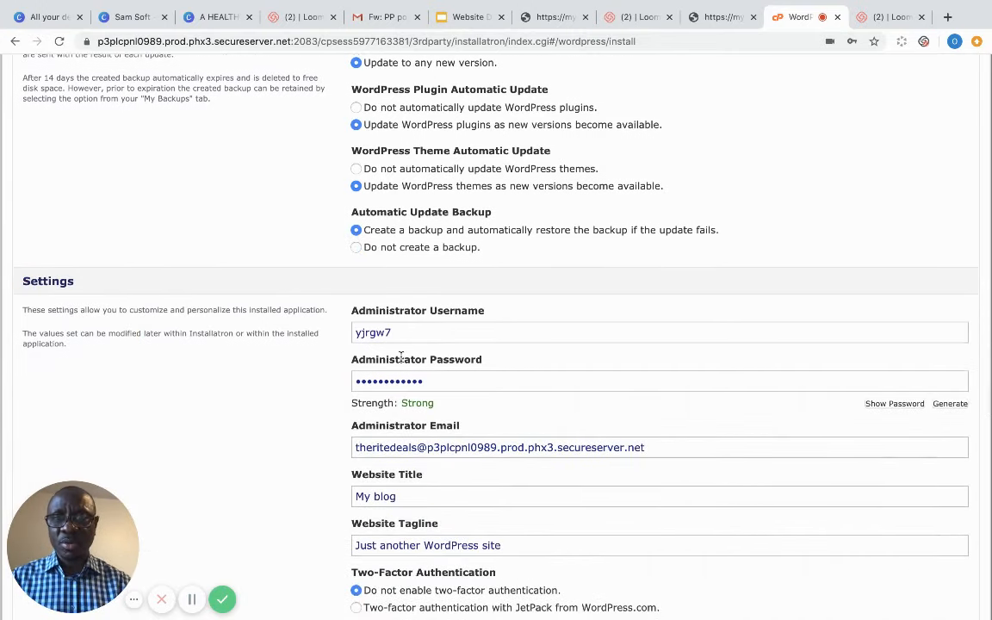
- Replace the default administrator username with the new admin username
drag(391, 332, 314, 337)
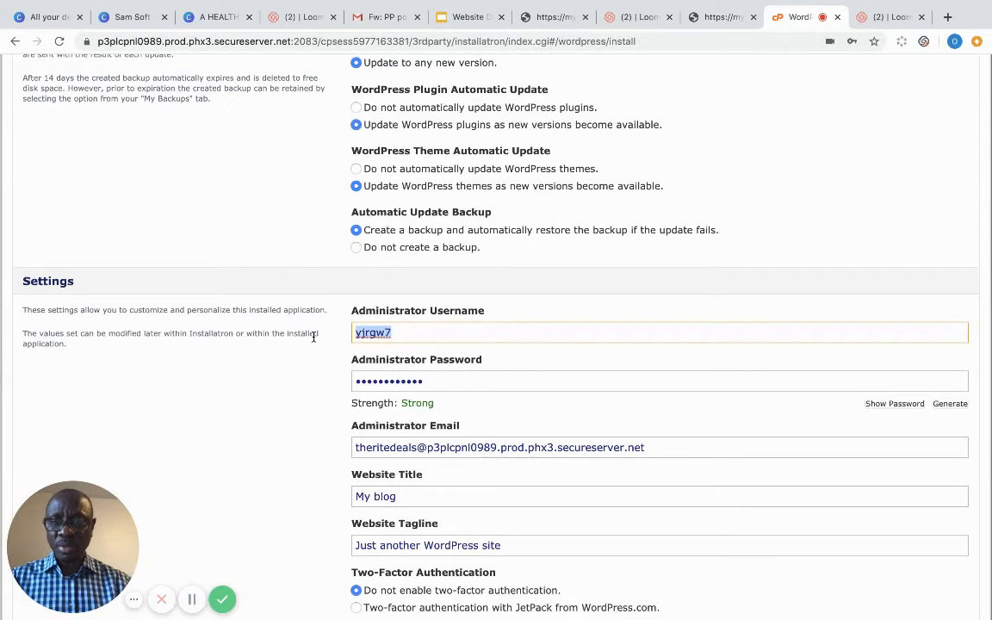
text(The)
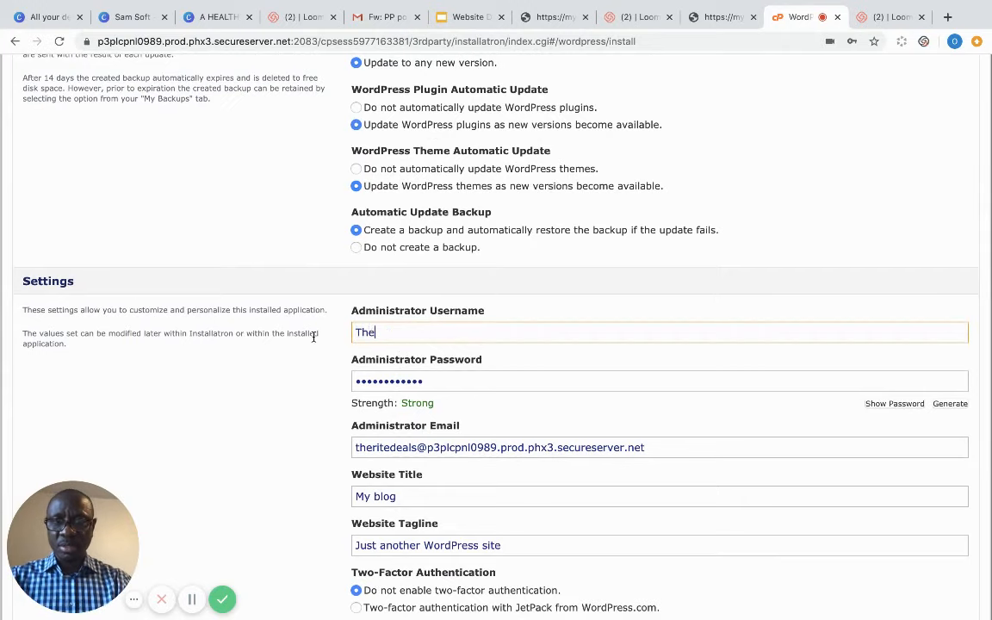
text(ritd)
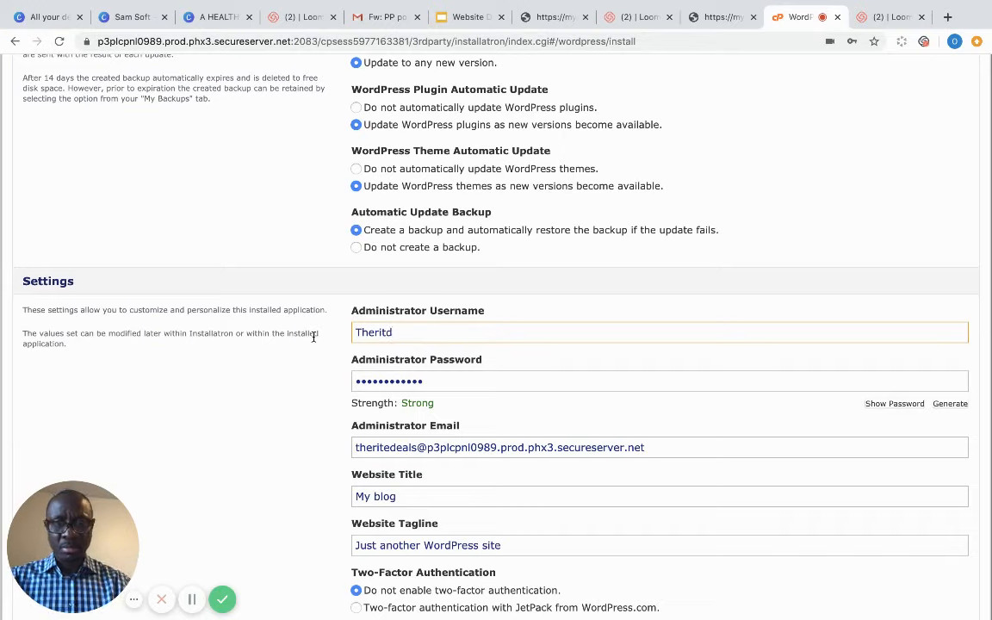
key(BackSpace)
text(edeals)
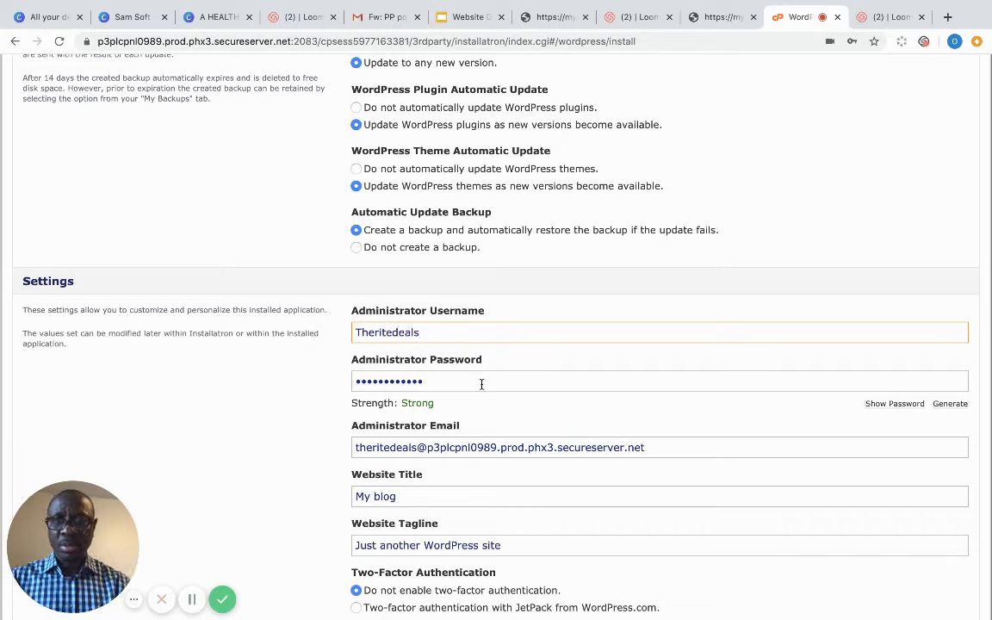
- Replace the administrator password with a new chosen password
drag(481, 382, 245, 374)
text(•••)
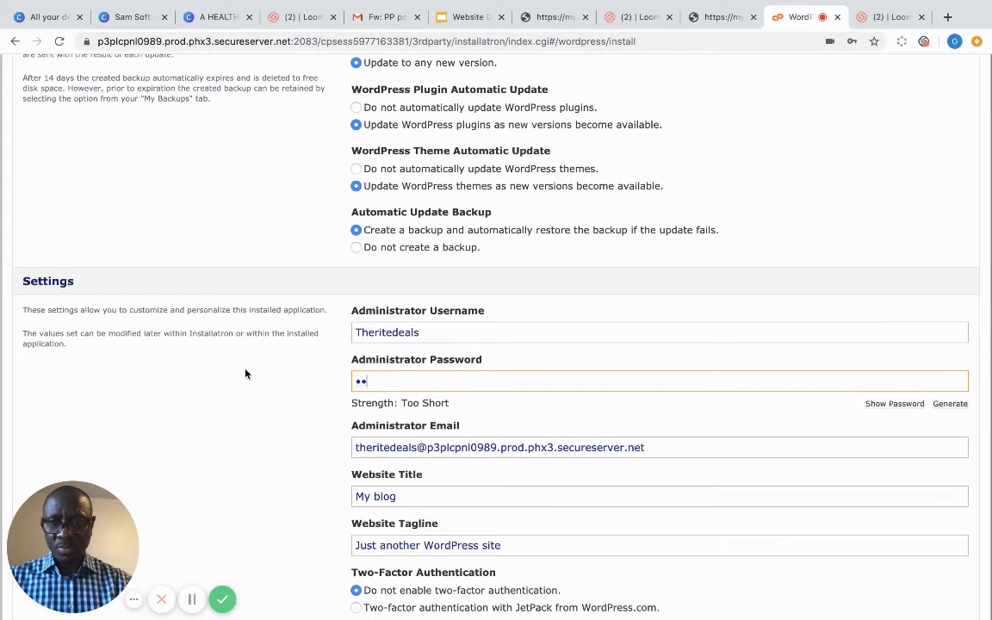
text(•••••)
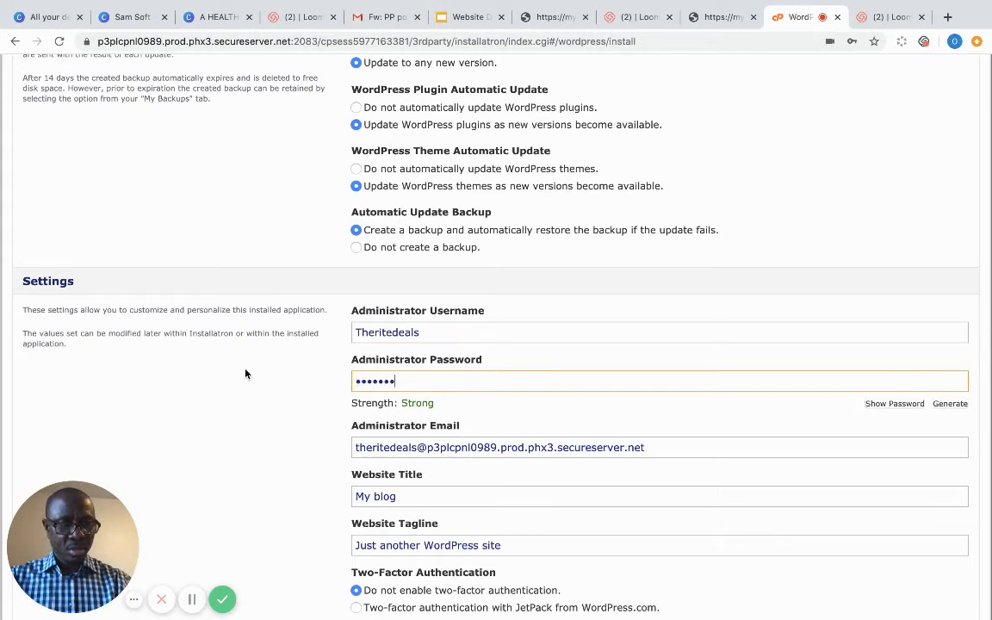
text(•)
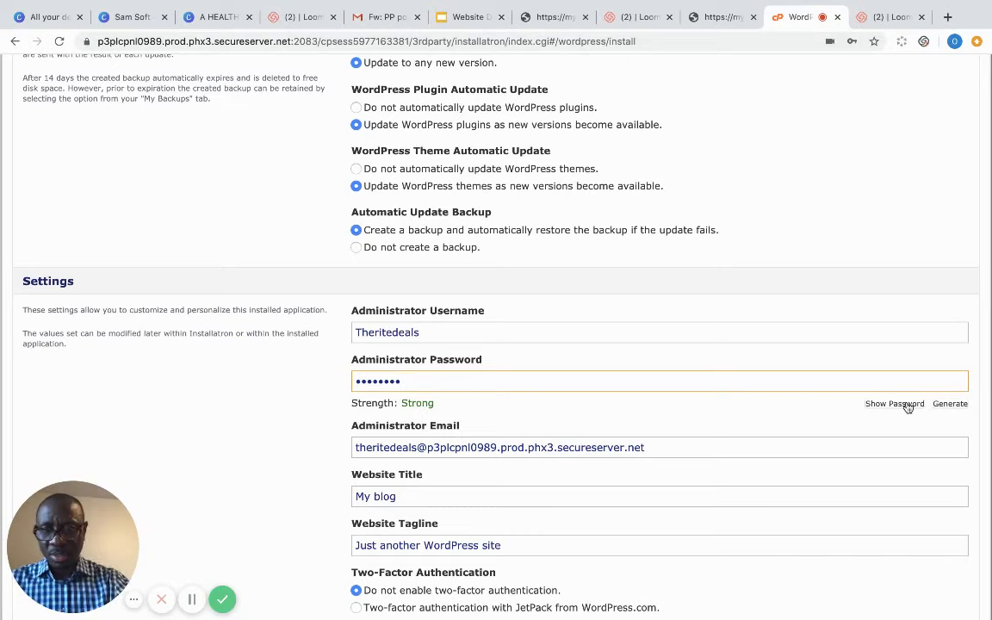
text(•4)
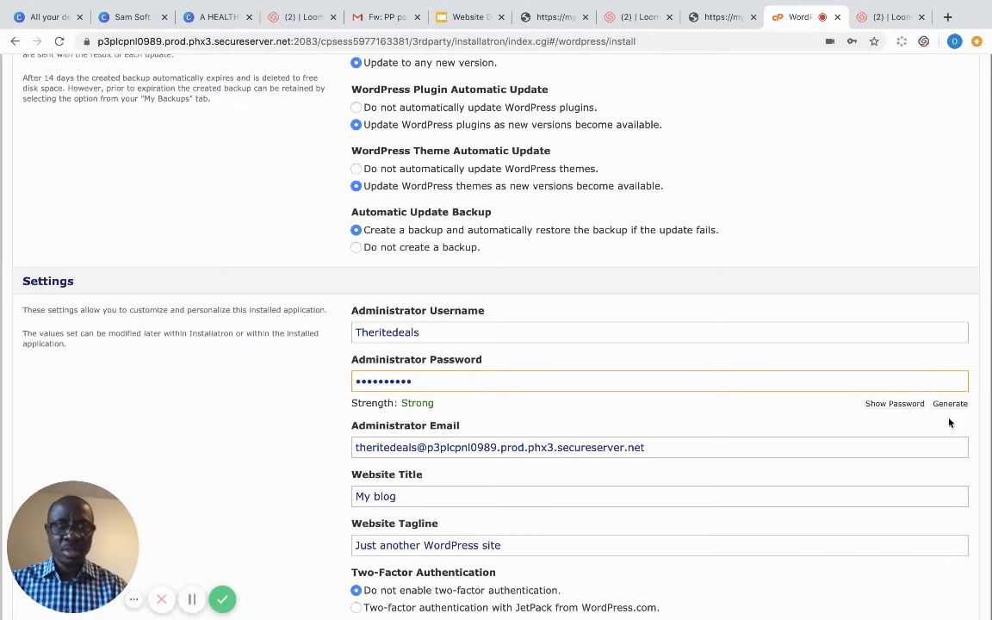
click(895, 404)
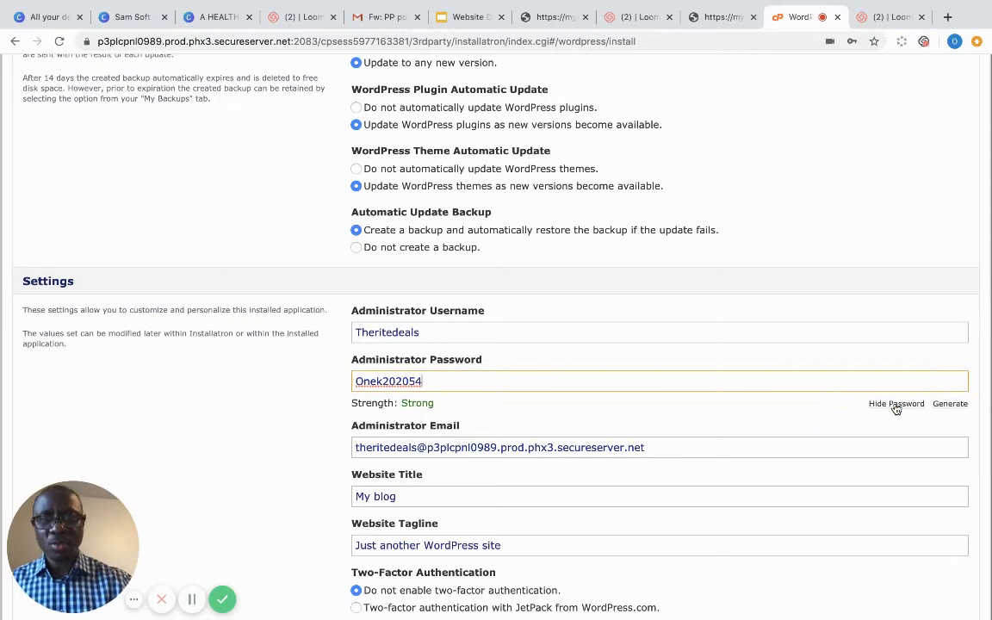
key(BackSpace)
key(BackSpace)
key(BackSpace)
key(BackSpace)
key(BackSpace)
key(BackSpace)
key(BackSpace)
key(BackSpace)
key(BackSpace)
key(BackSpace)
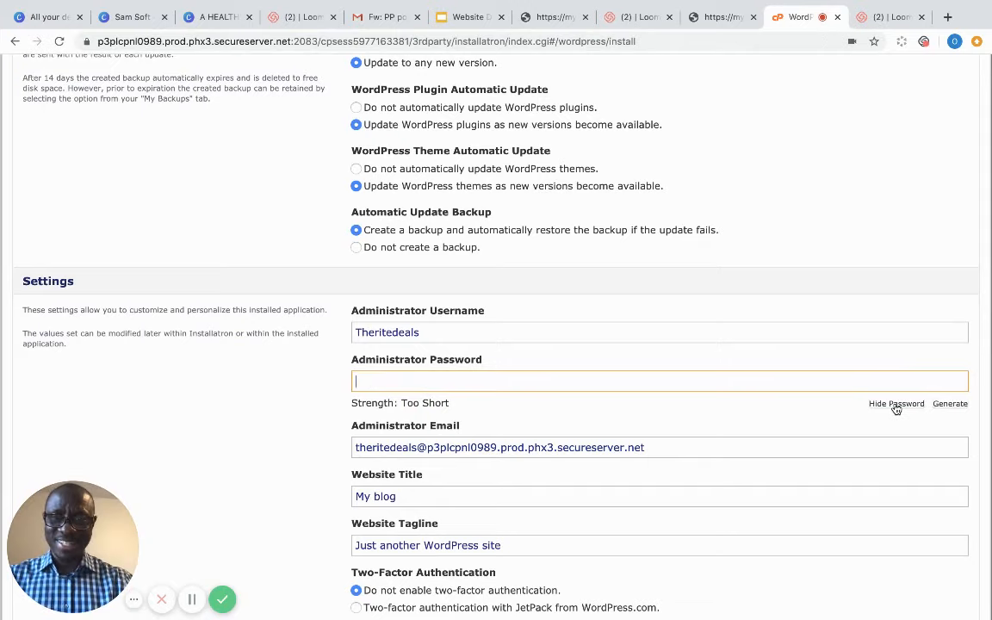
text(O)
key(BackSpace)
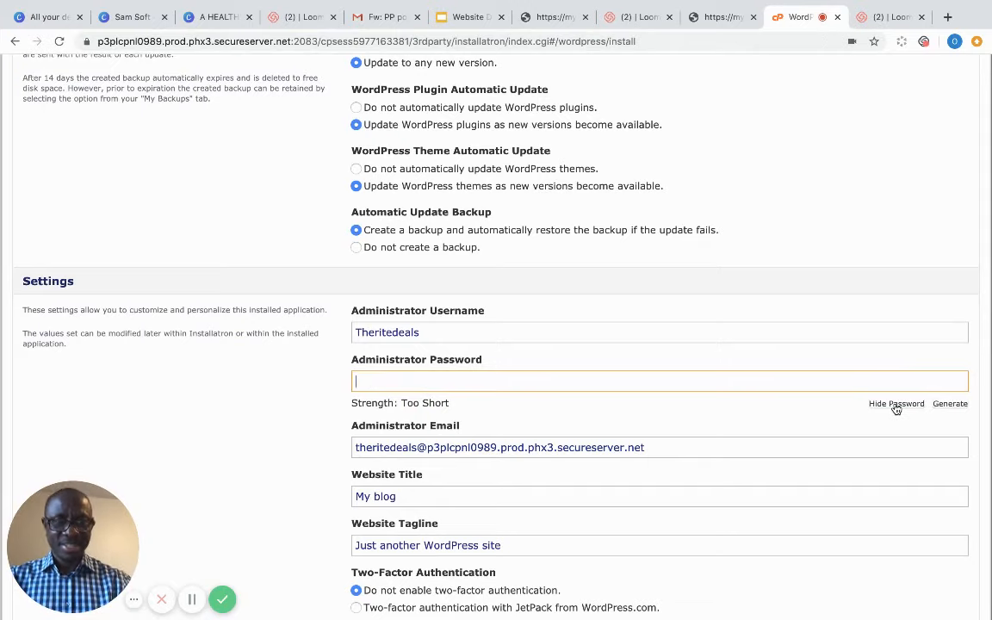
click(915, 409)
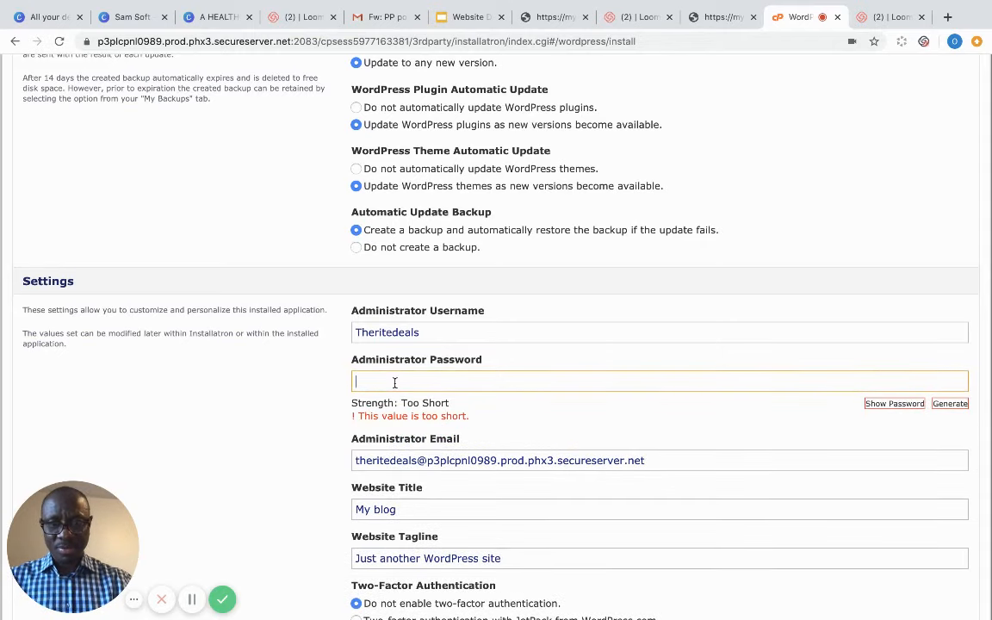
text(a)
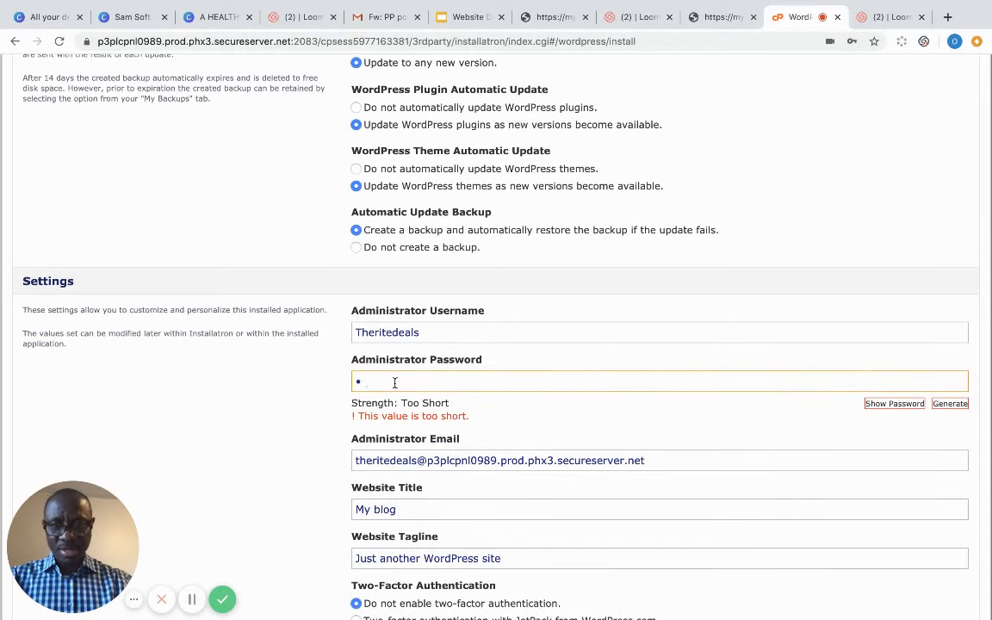
text(dmin1234)
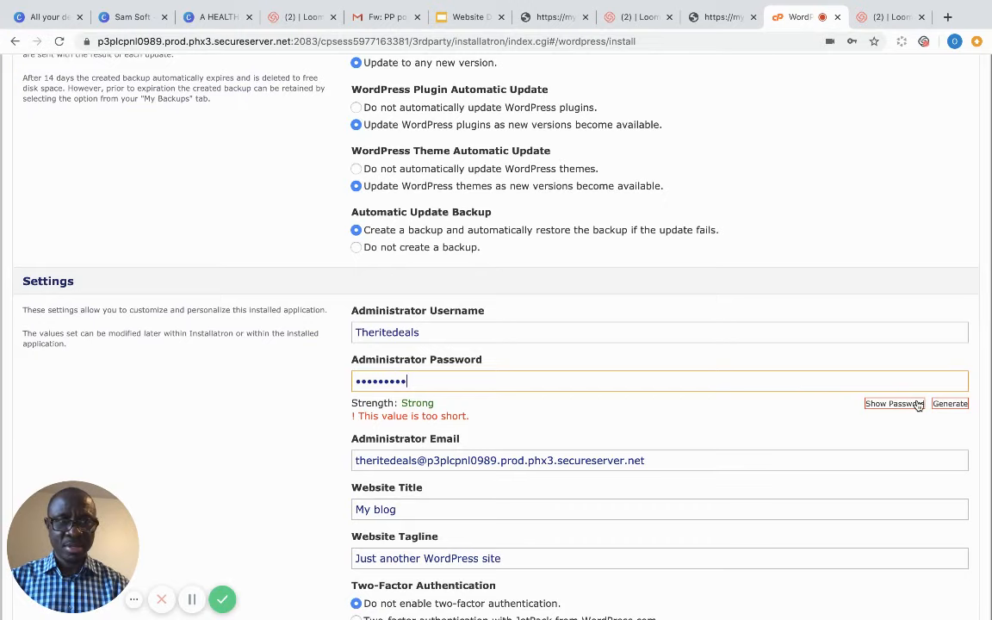
click(810, 414)
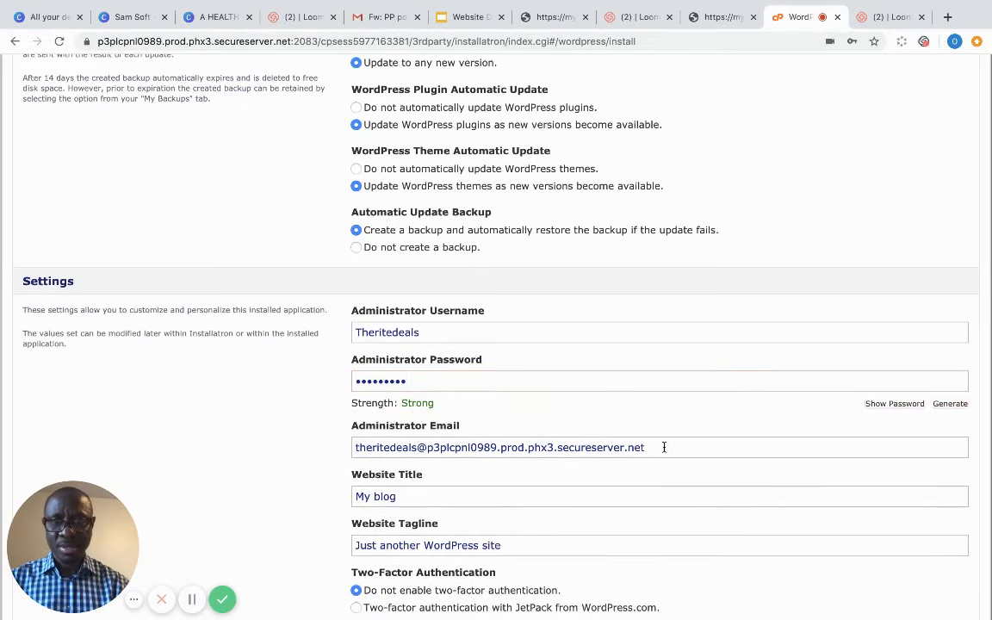
- Enter the administrator's Gmail e-mail address in place of the default one
drag(663, 447, 360, 447)
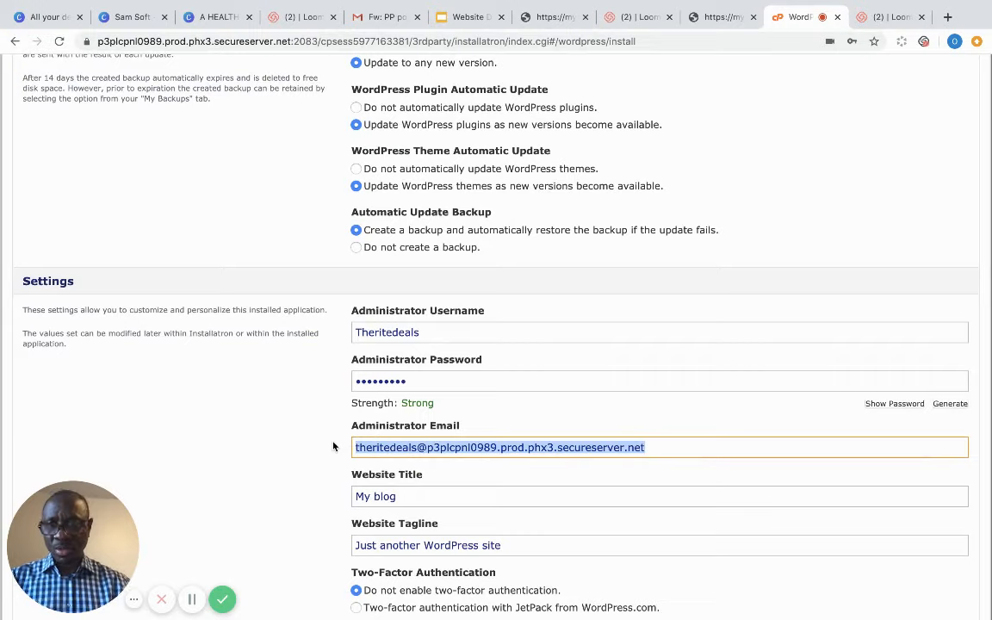
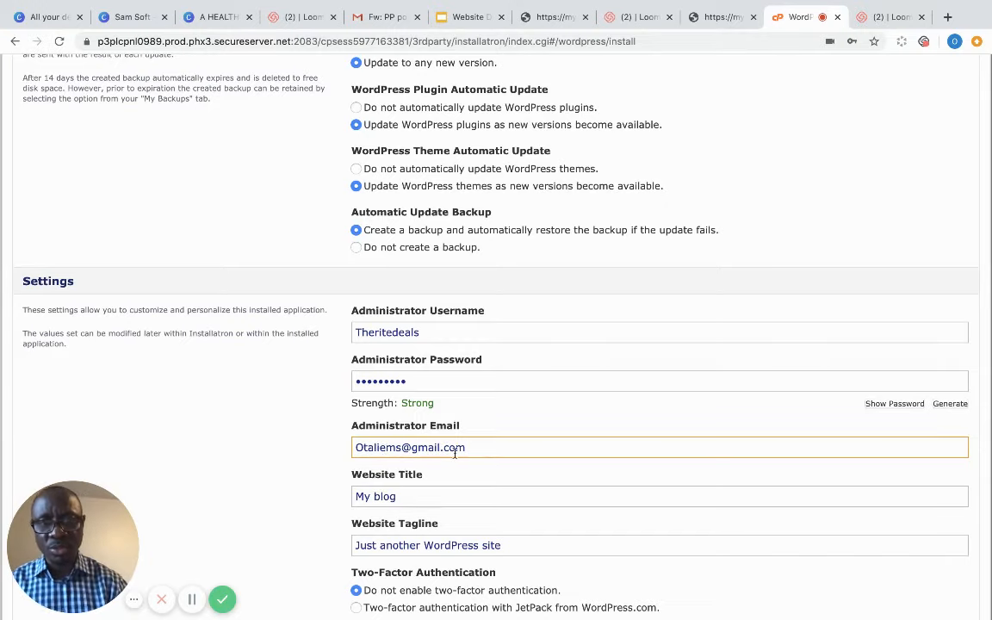
click(509, 473)
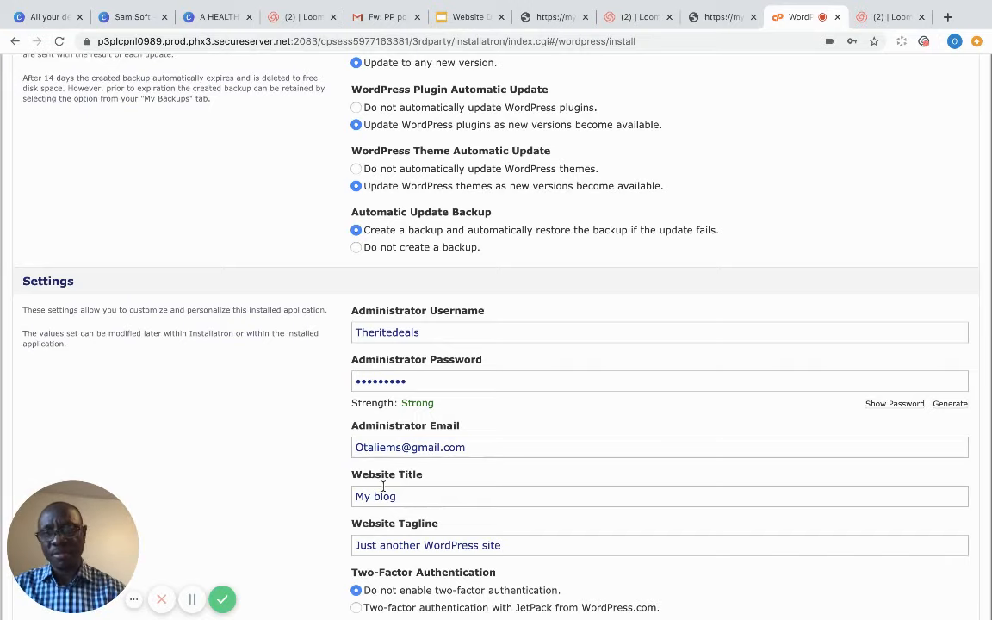
- Title the site 'Right Deals' with tagline 'Get New Deals' and start the install
drag(404, 497, 348, 488)
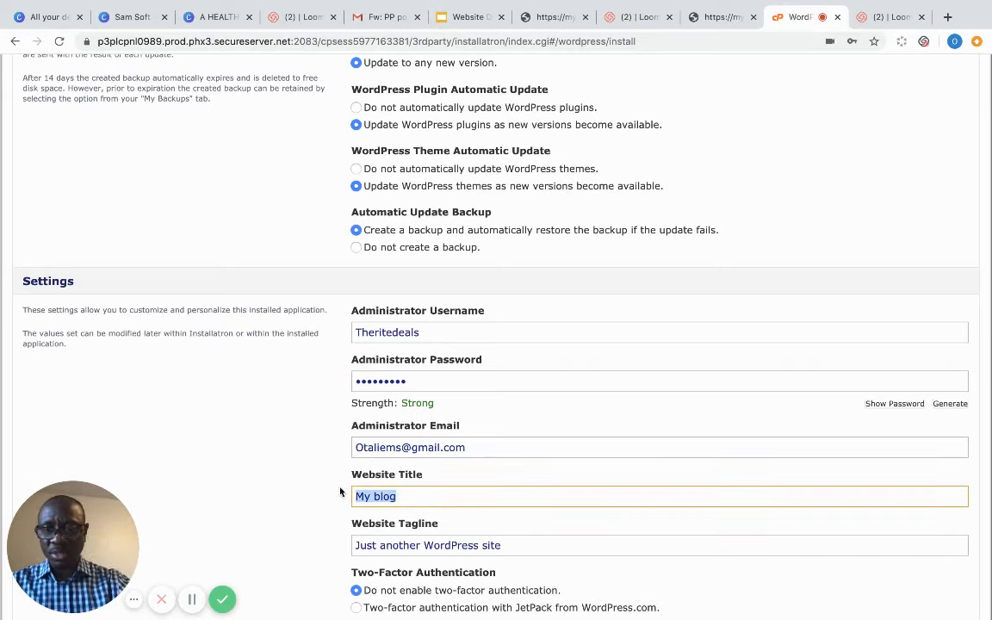
text(R)
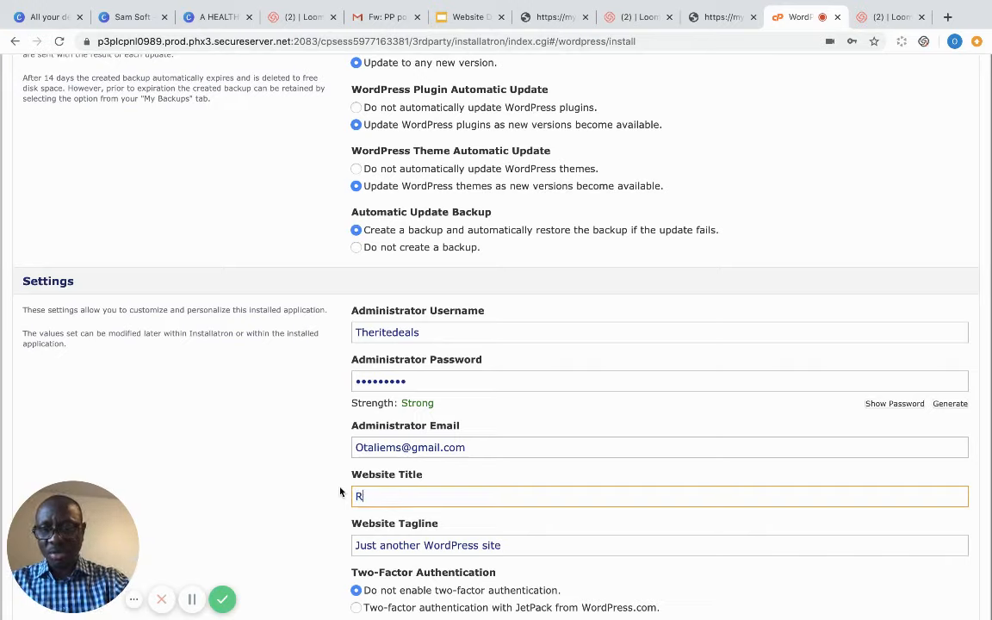
text(igh)
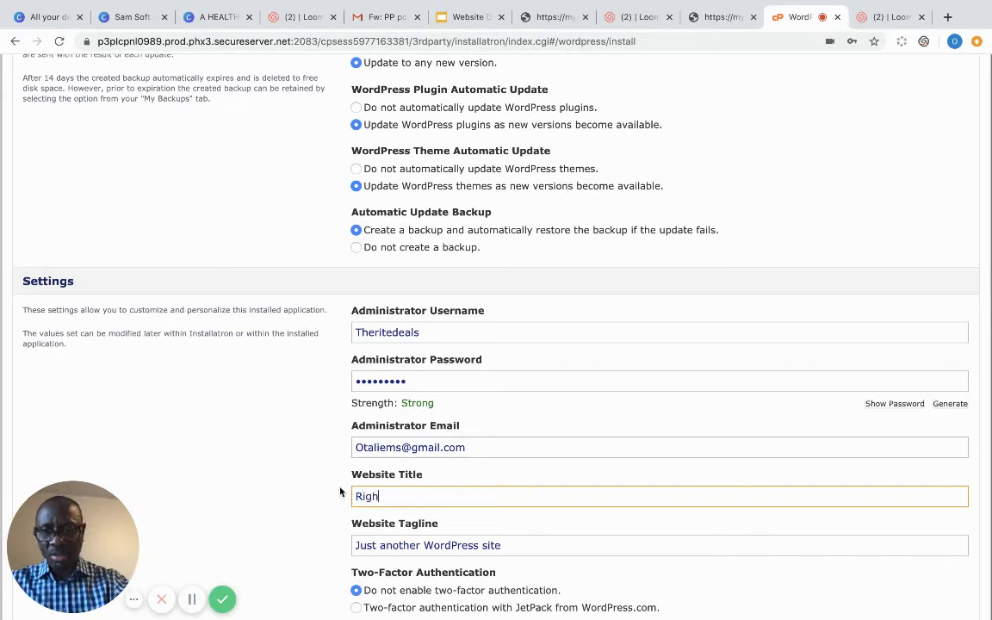
text(t Deals)
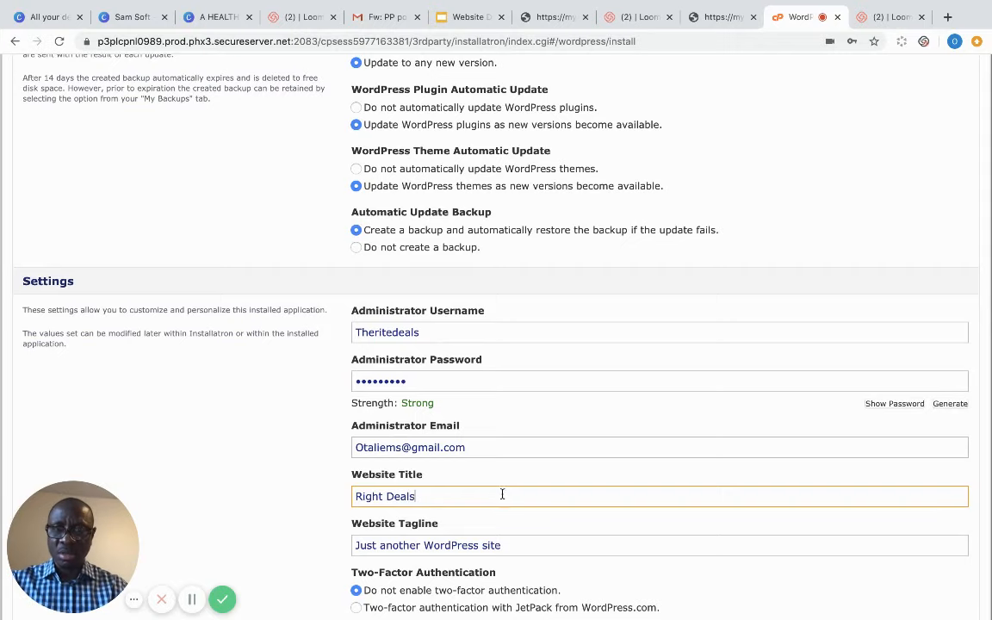
scroll(485, 532, up, 1)
drag(507, 550, 343, 549)
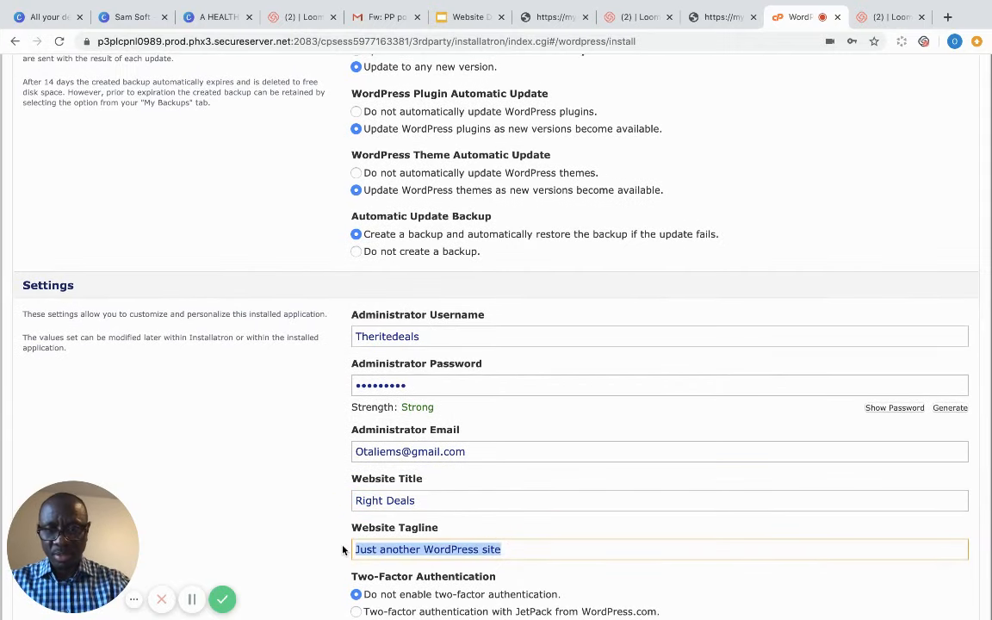
text(Get New Deals)
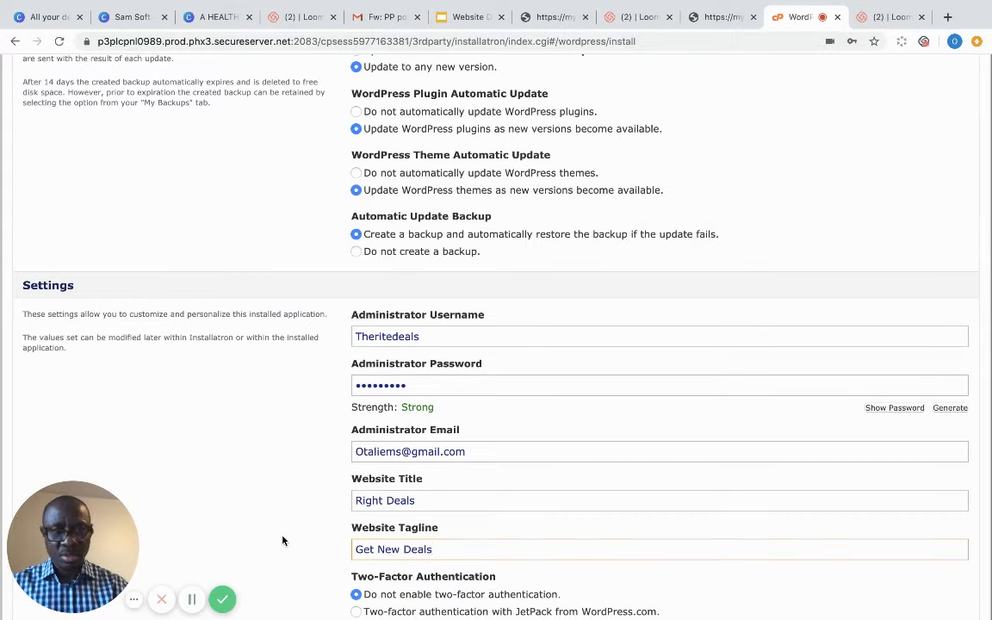
scroll(282, 540, down, 5)
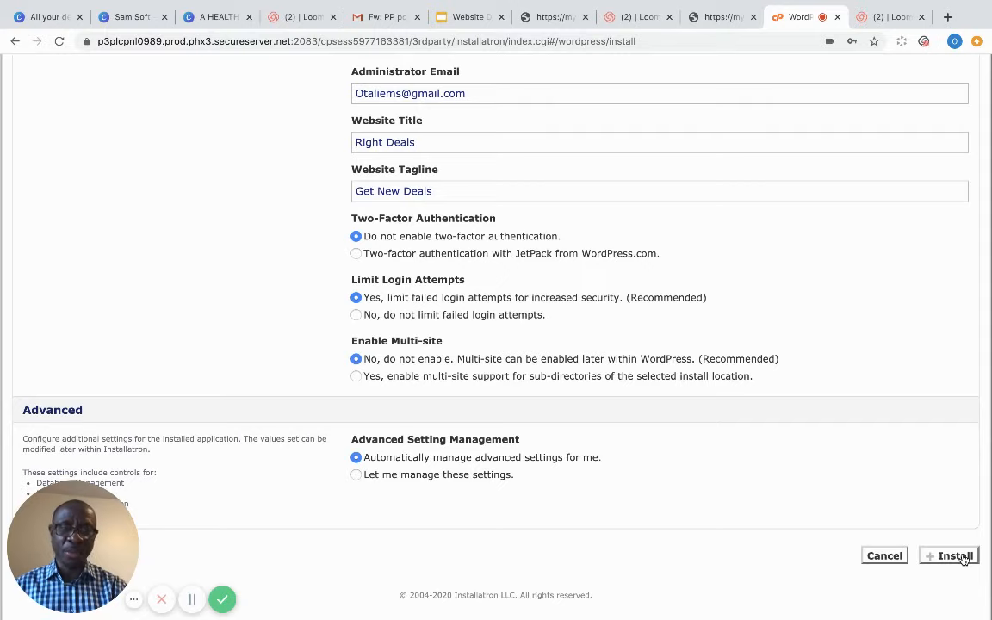
click(962, 559)
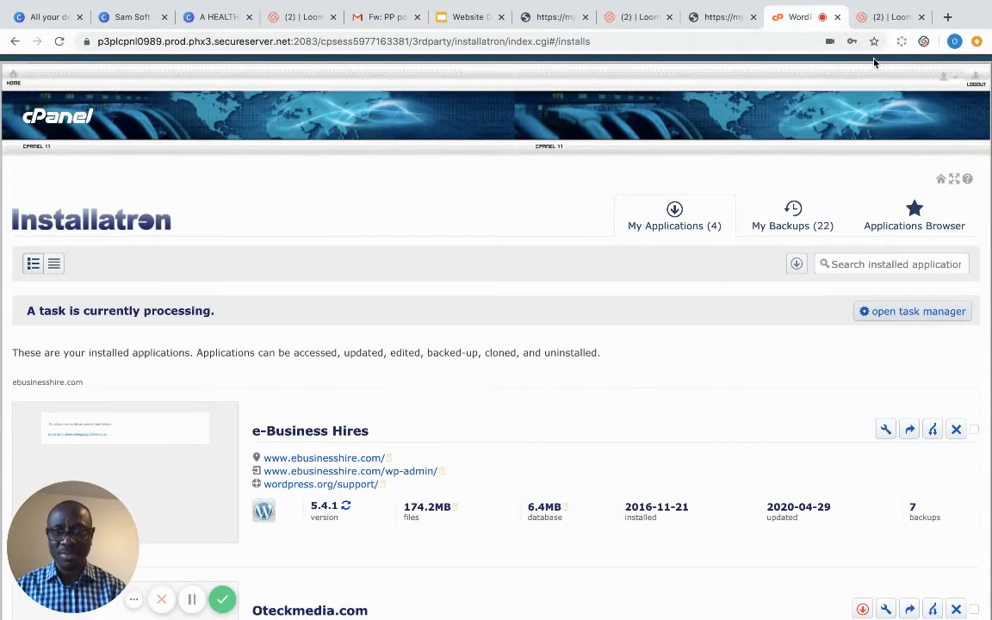
- After the install finishes, open Right Deals' wp-admin link from My Applications
scroll(874, 63, down, 3)
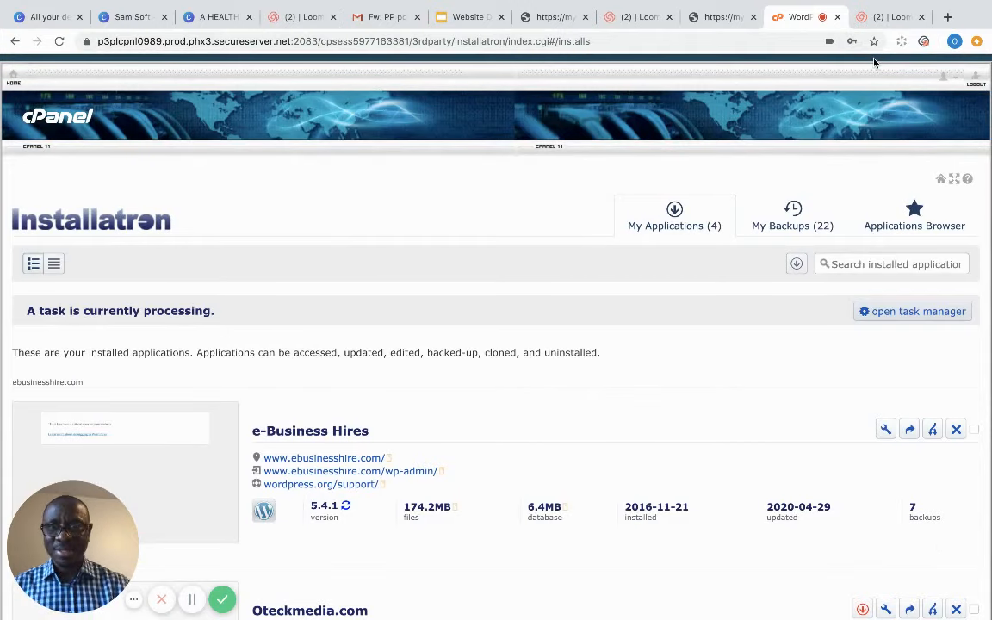
scroll(874, 63, down, 5)
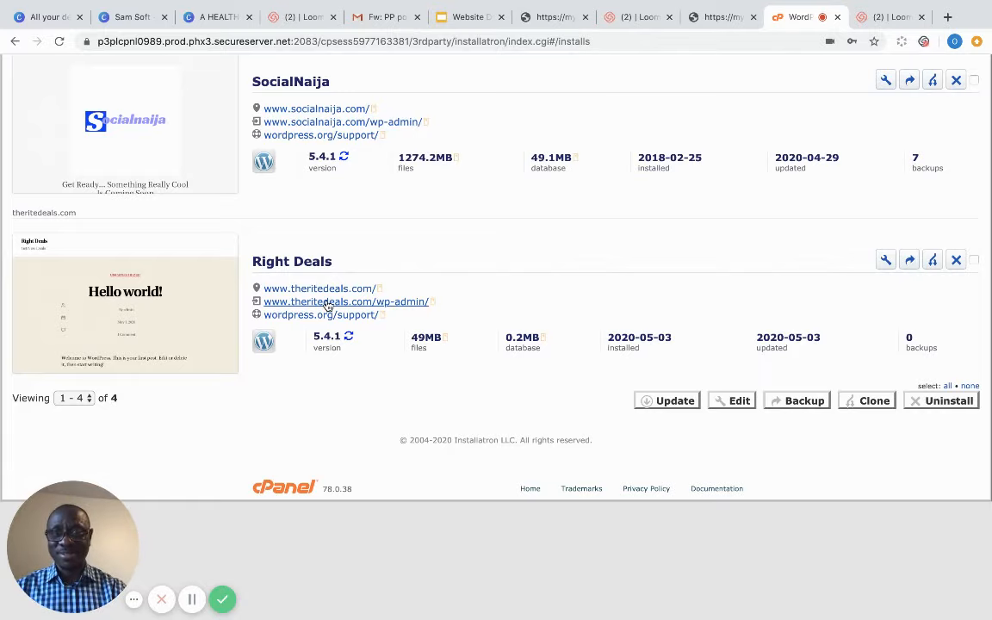
click(327, 302)
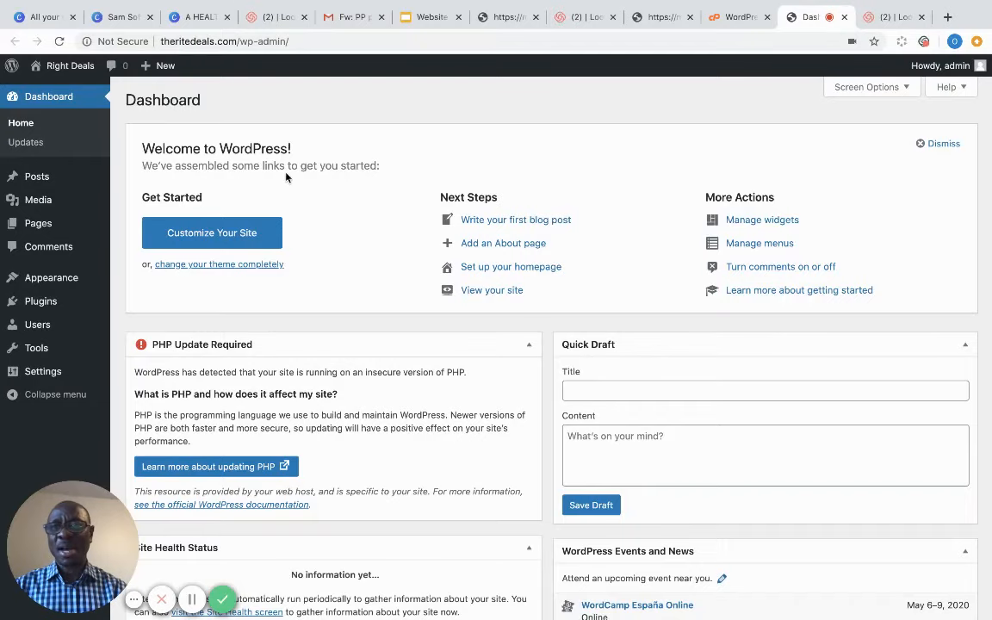
- Preview the live Right Deals site from the admin bar, then return to the Dashboard
mouse_move(69, 66)
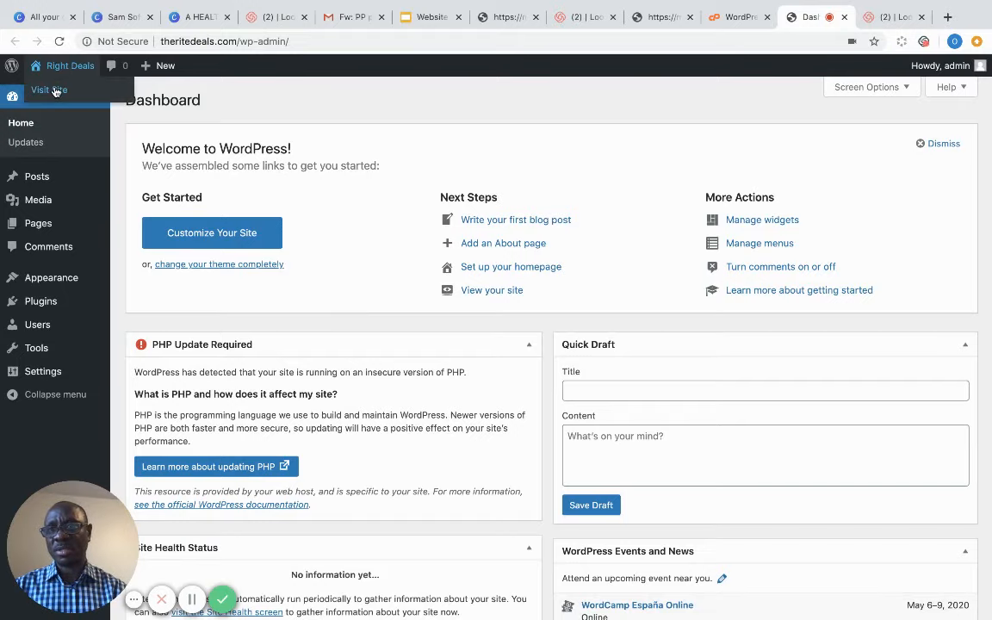
click(54, 90)
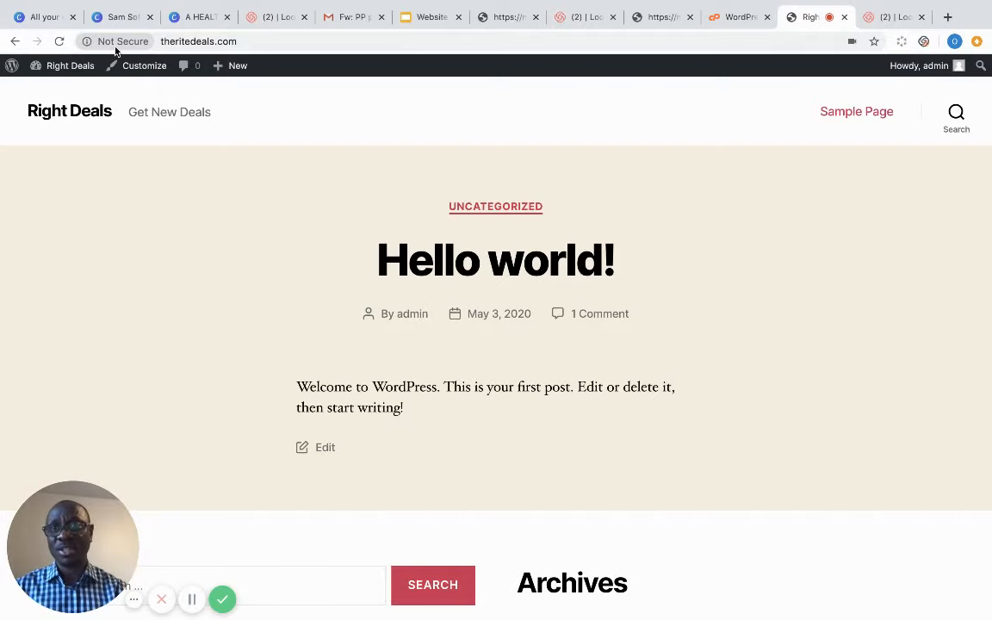
mouse_move(50, 66)
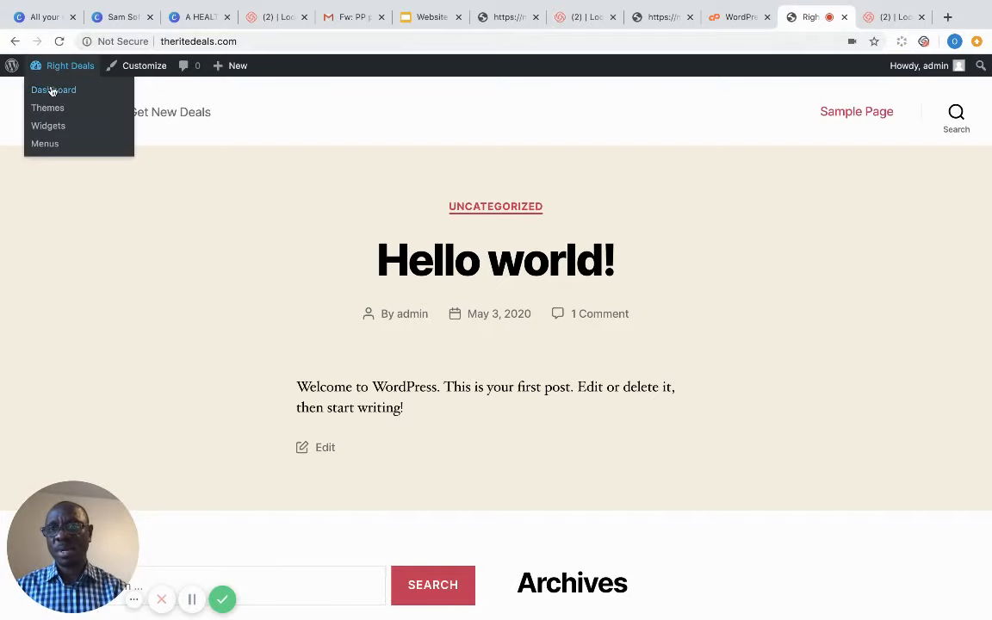
click(52, 91)
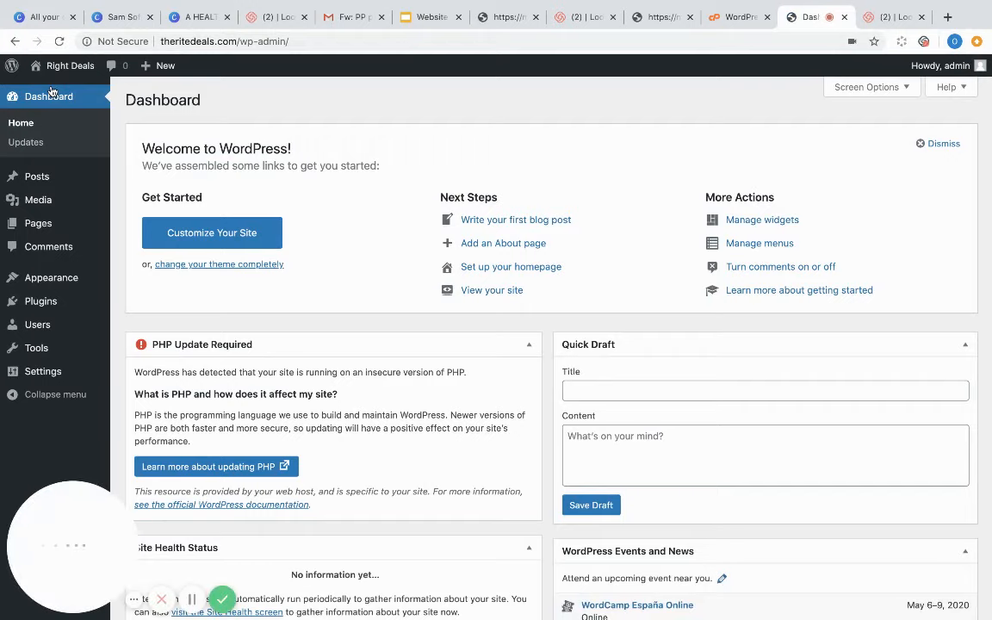
- Review the existing posts and start a new post, dismissing the block editor welcome guide
mouse_move(4, 176)
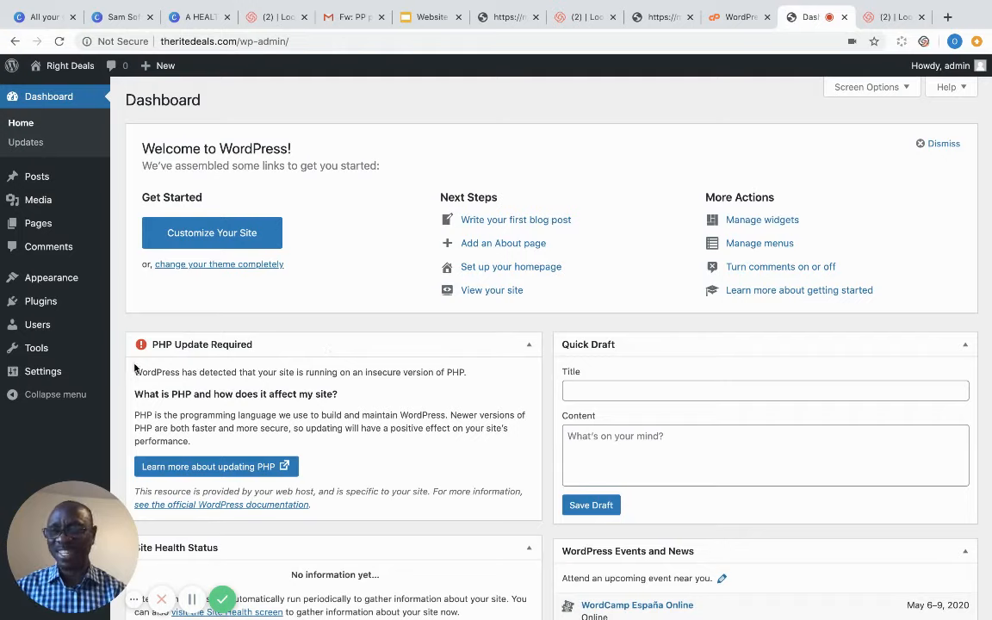
mouse_move(44, 178)
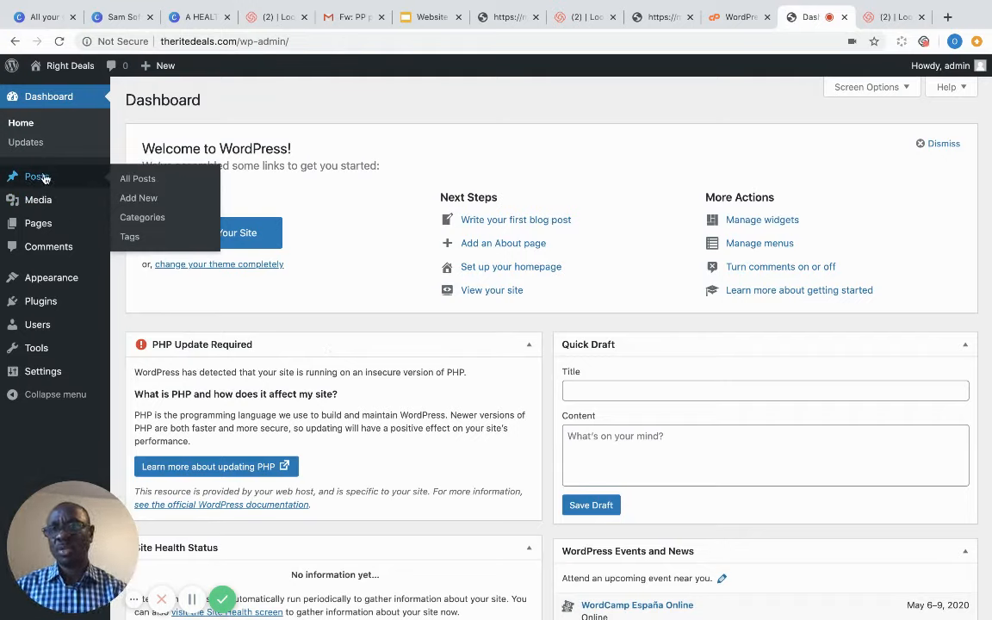
click(146, 181)
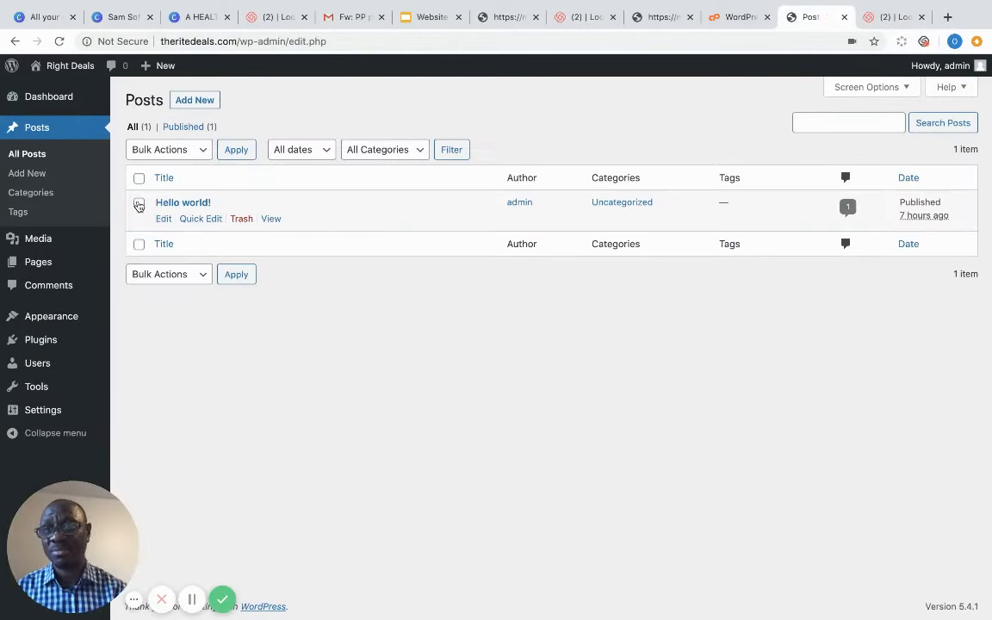
click(27, 175)
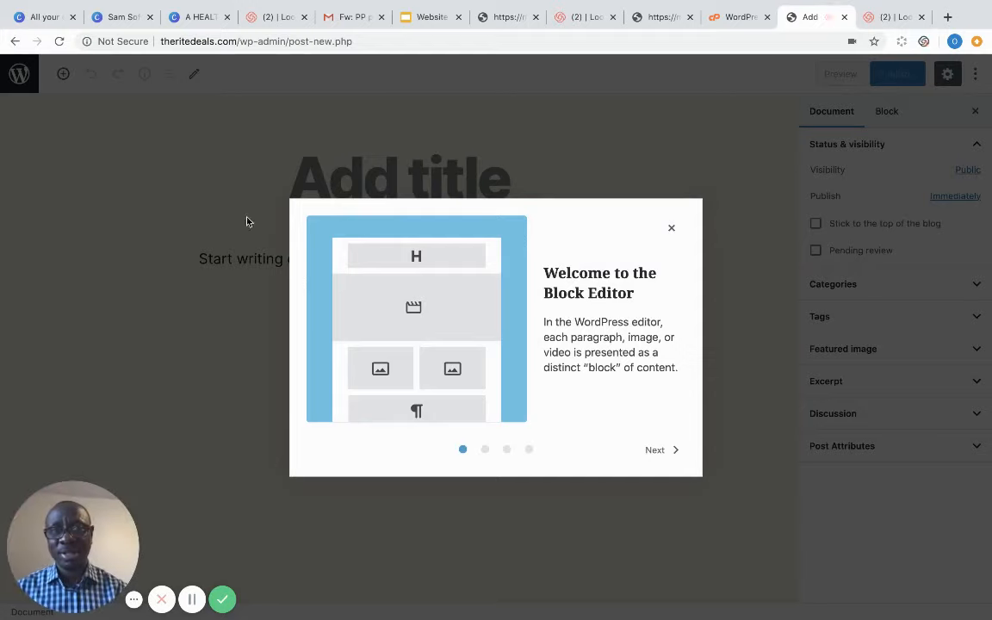
click(673, 228)
- Return to the posts list, look over the post categories page, then open the Media Library
click(15, 42)
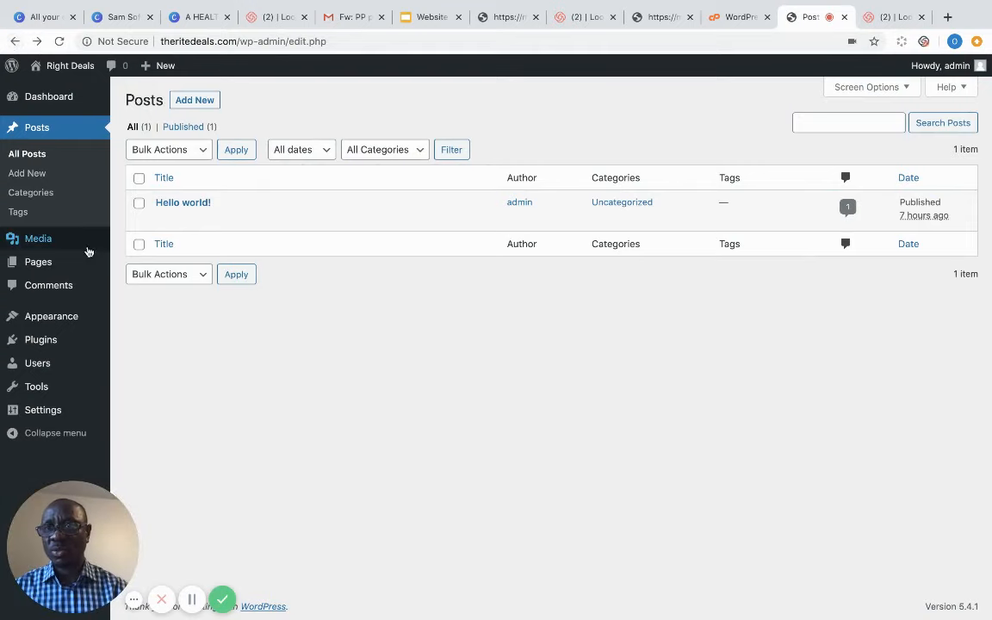
click(35, 197)
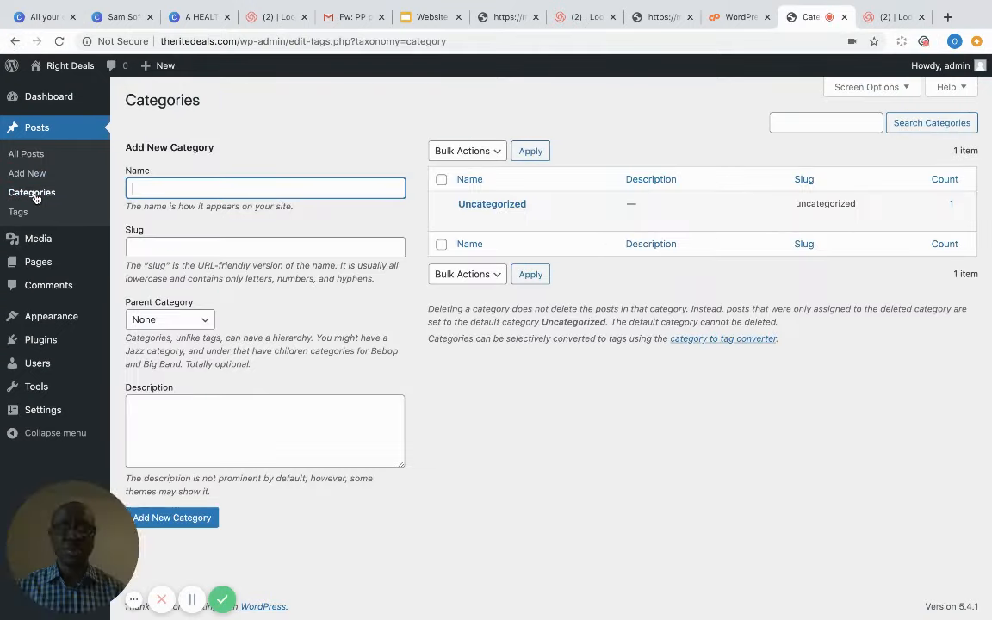
mouse_move(39, 245)
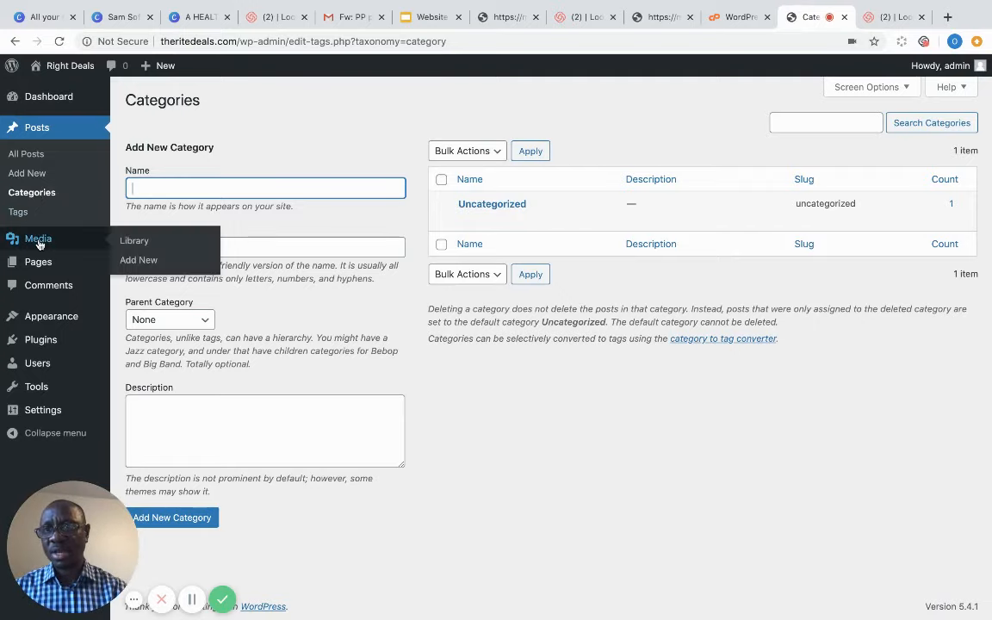
click(133, 243)
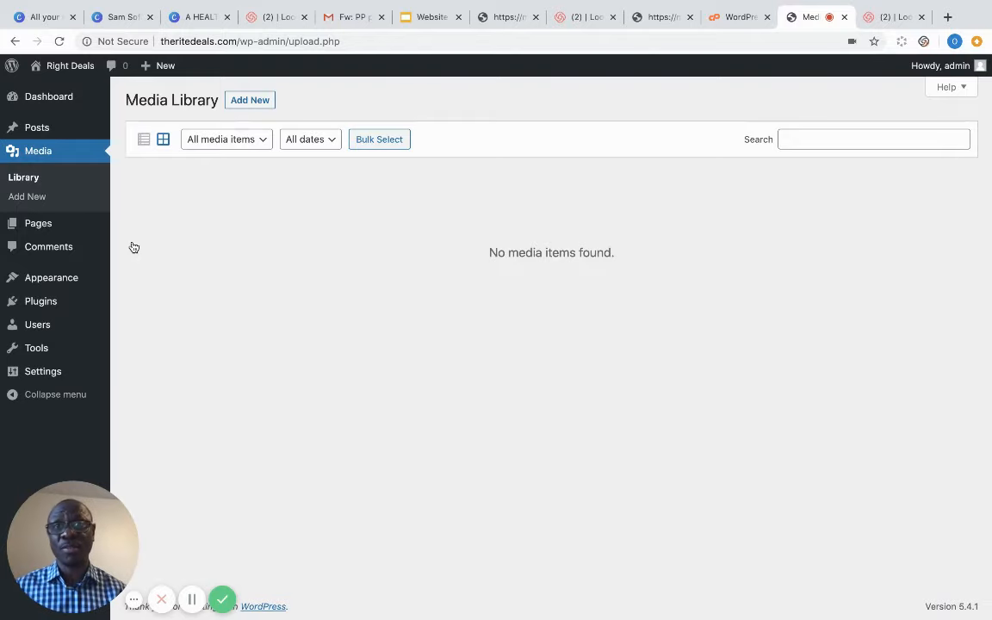
- Upload the drink photo from the computer and refresh the Media Library to show it
click(249, 100)
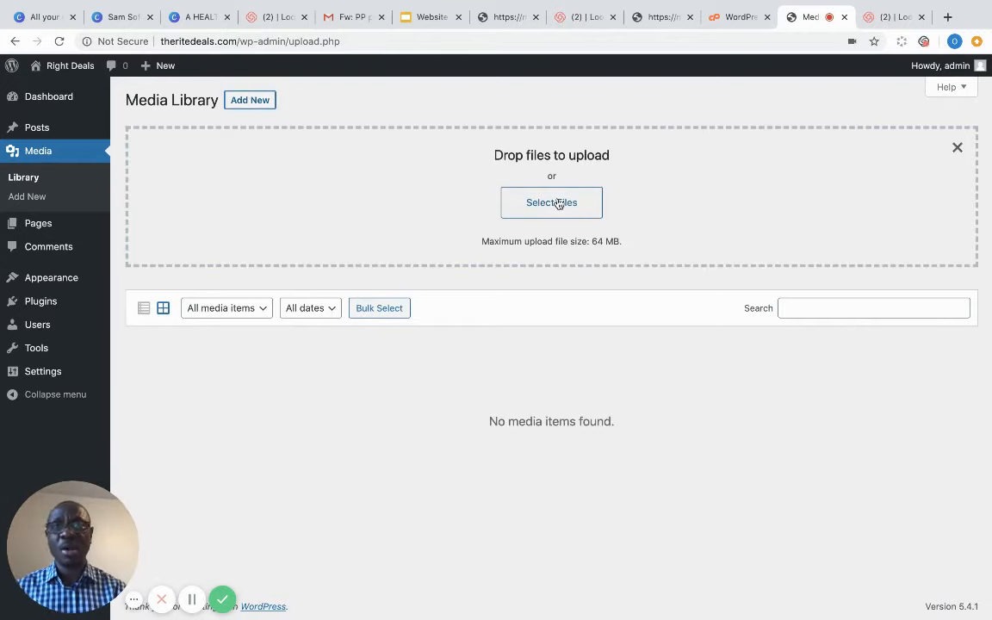
click(558, 204)
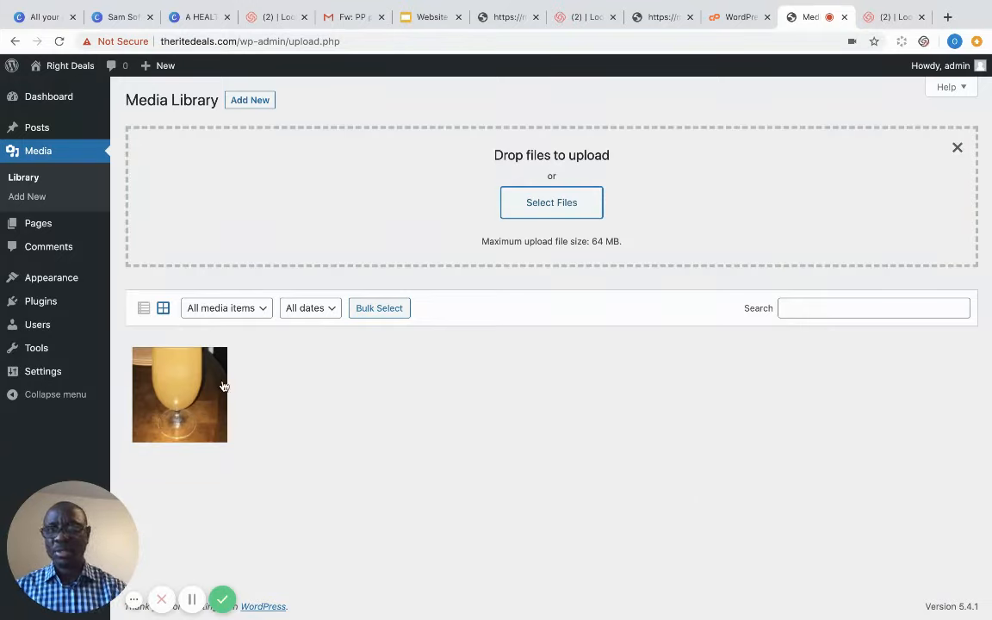
click(33, 178)
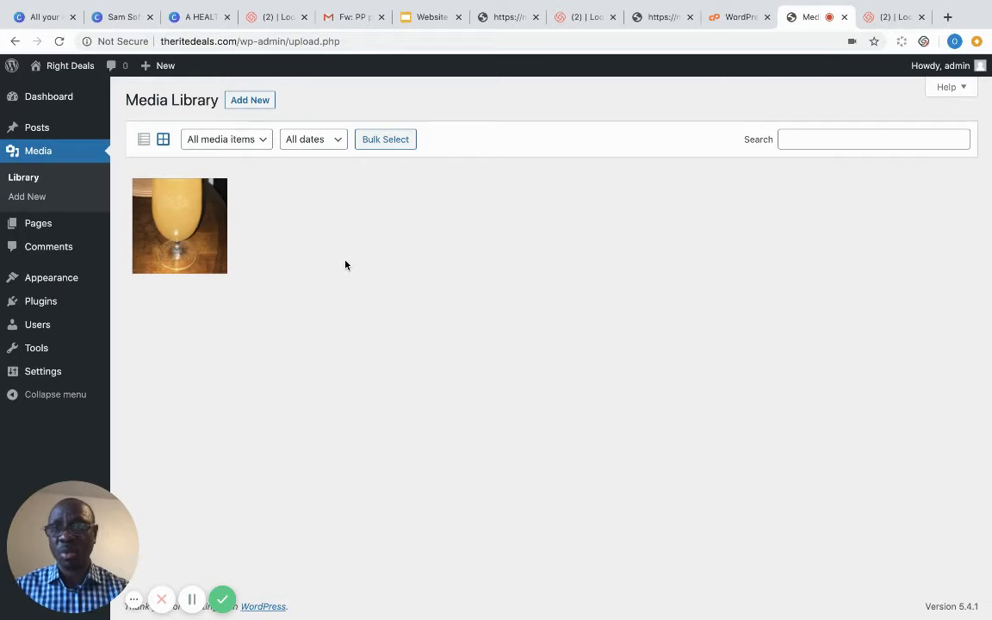
- From All Pages, view the published Sample Page, then open it in the block editor
mouse_move(29, 223)
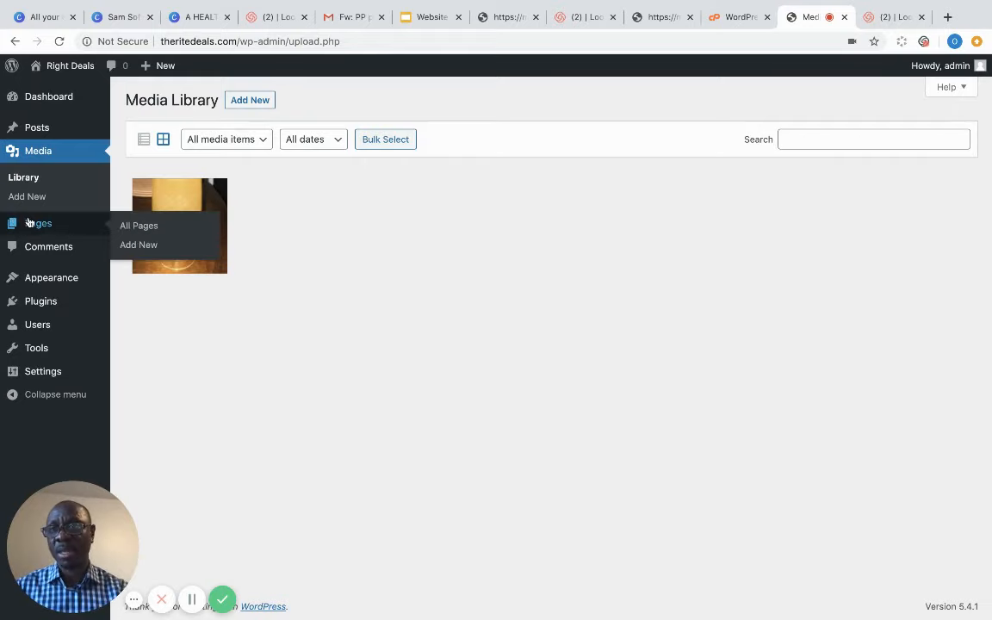
click(134, 227)
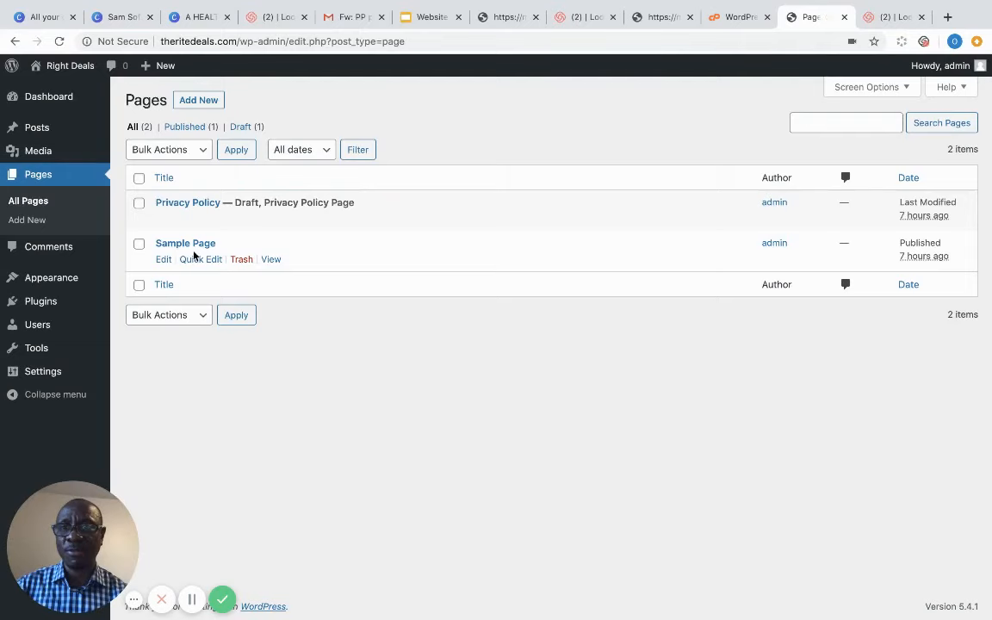
click(270, 260)
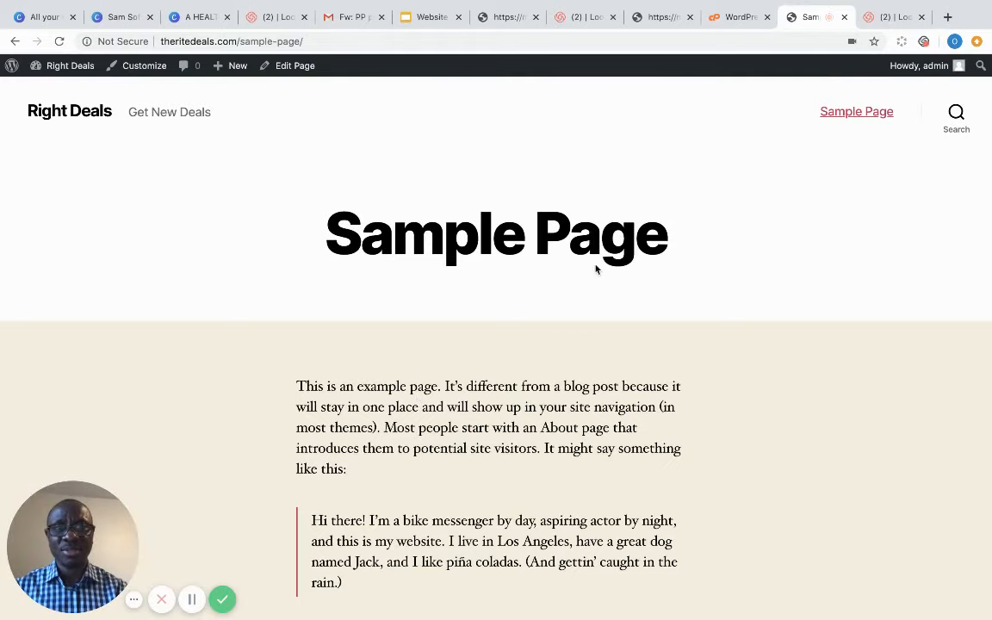
click(289, 67)
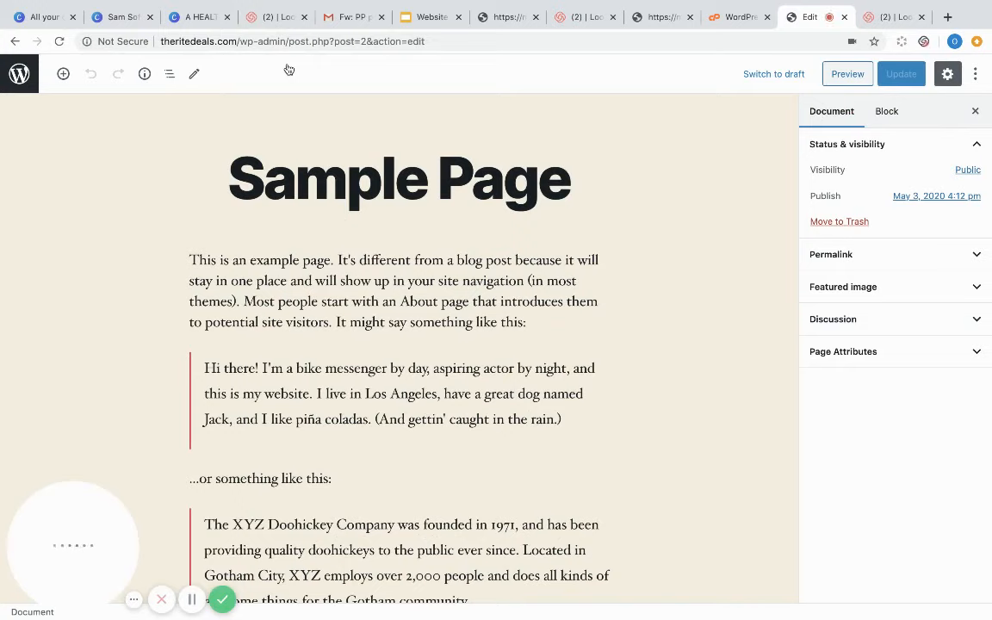
- Alter the first paragraph's opening words to 'Thicn. j k vbm ls' and update the Sample Page
click(361, 251)
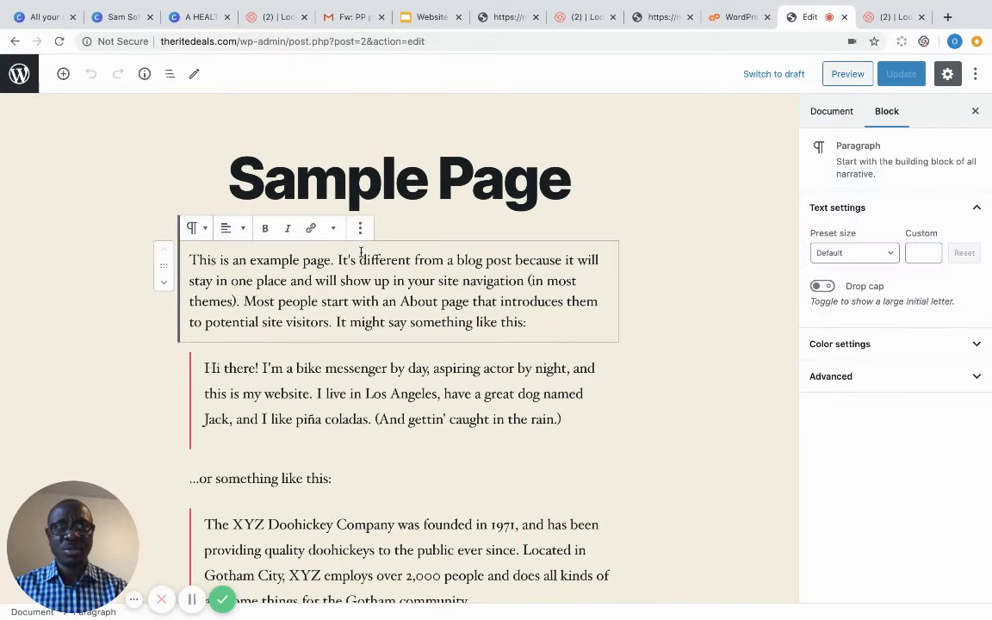
double_click(380, 260)
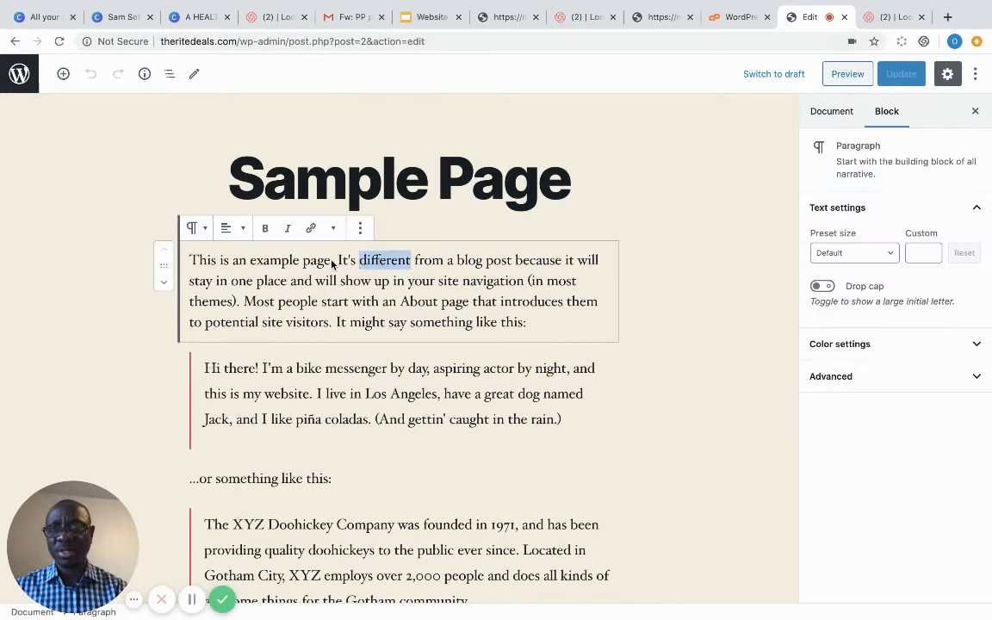
click(212, 260)
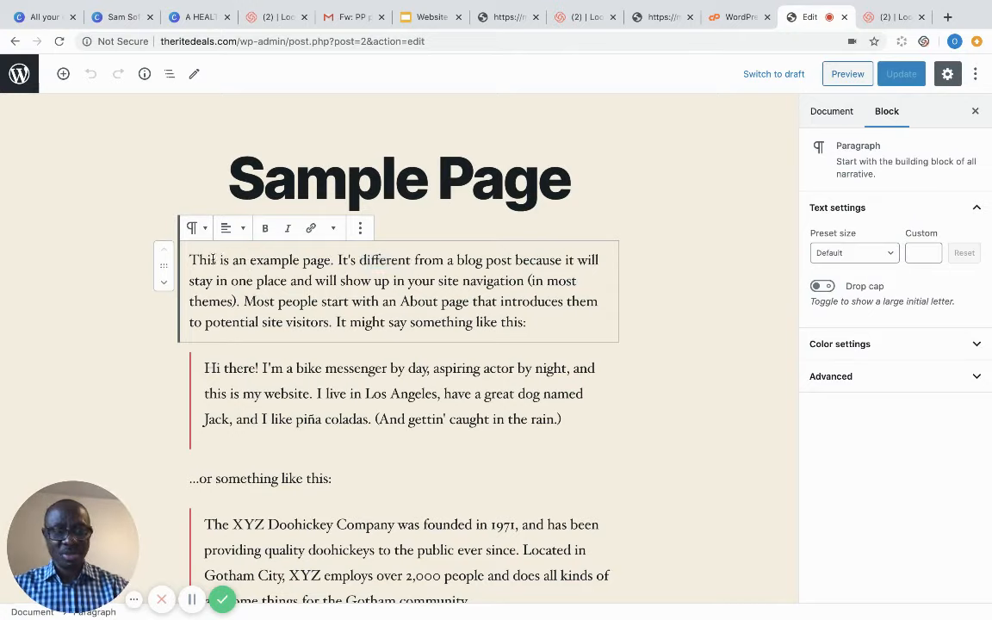
key(BackSpace)
text(iosos)
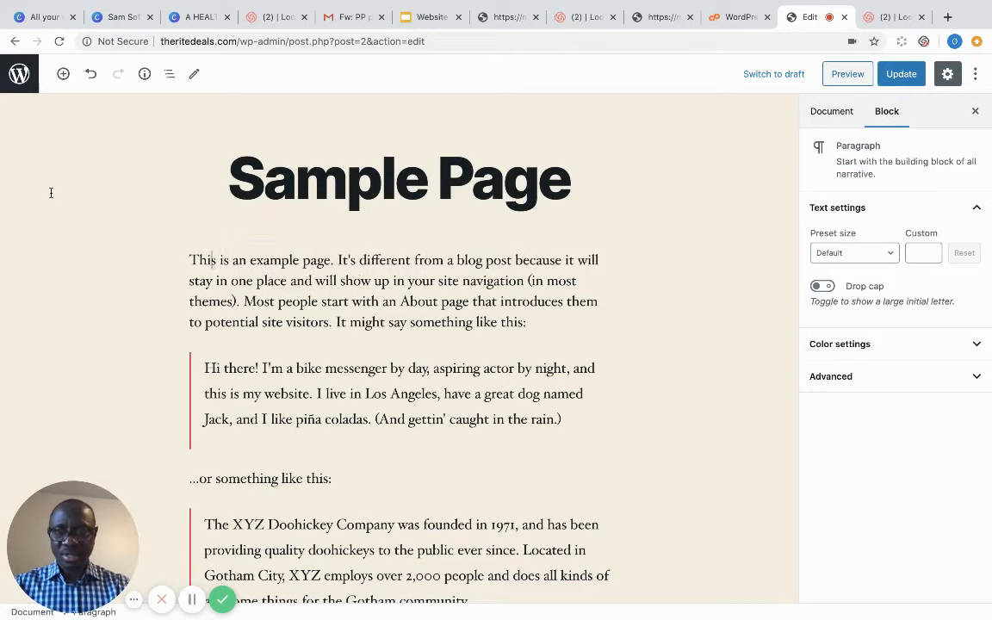
key(BackSpace)
key(BackSpace)
key(BackSpace)
key(BackSpace)
key(BackSpace)
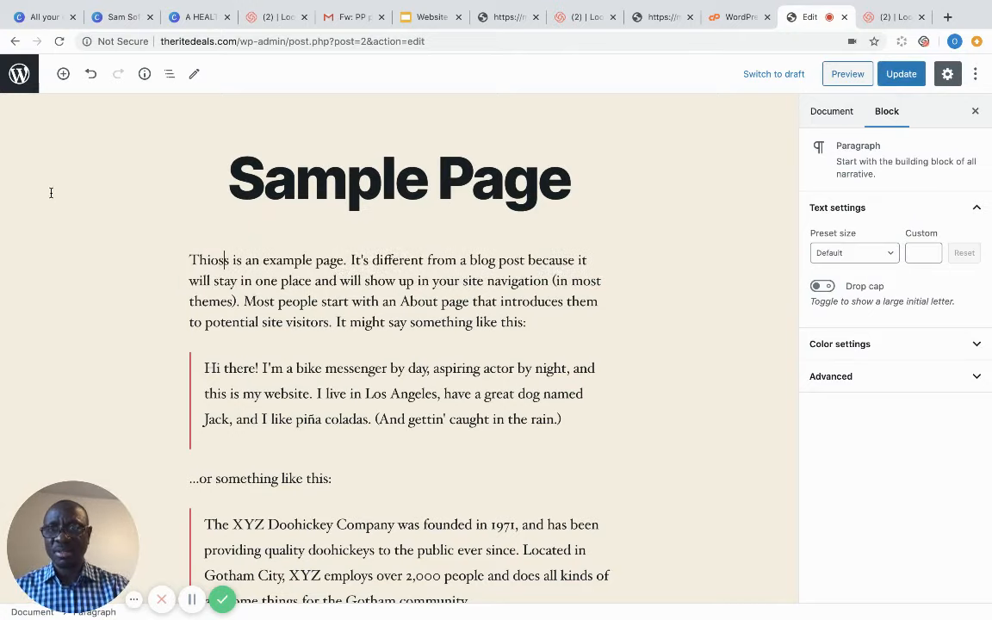
text(cn. j k vbm l)
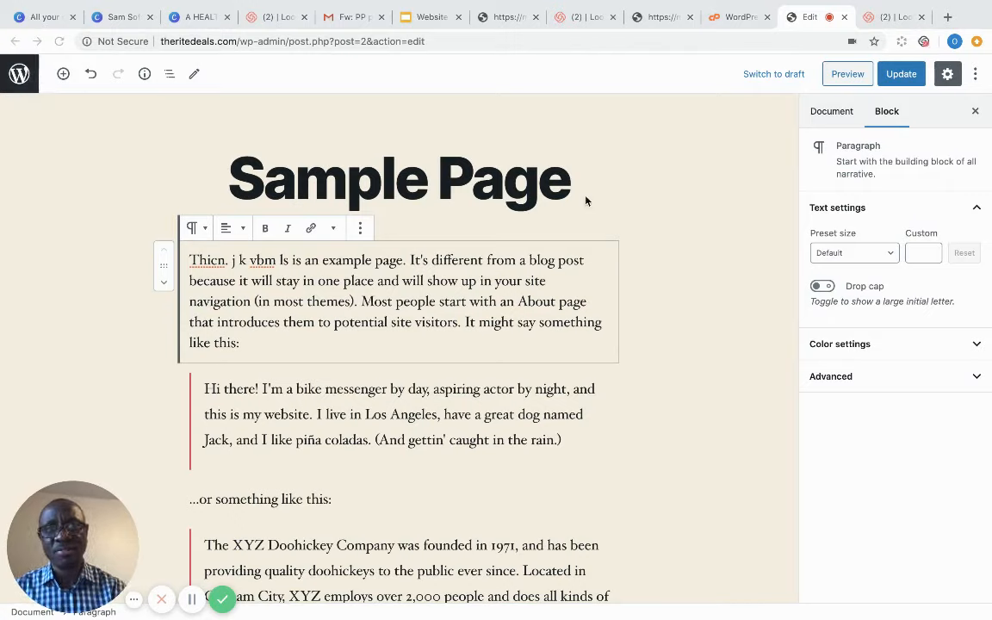
click(911, 78)
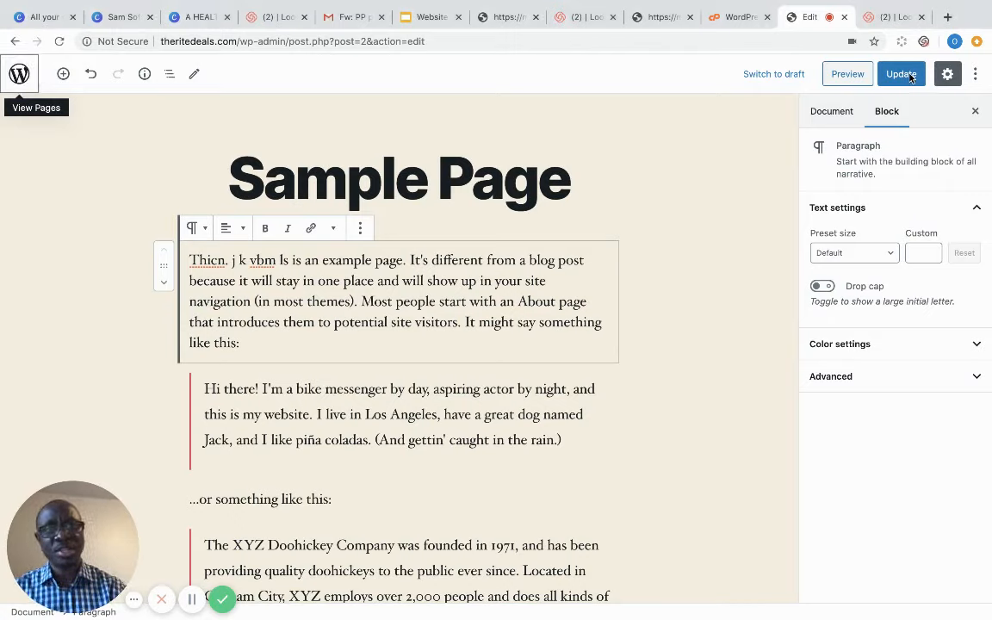
click(911, 78)
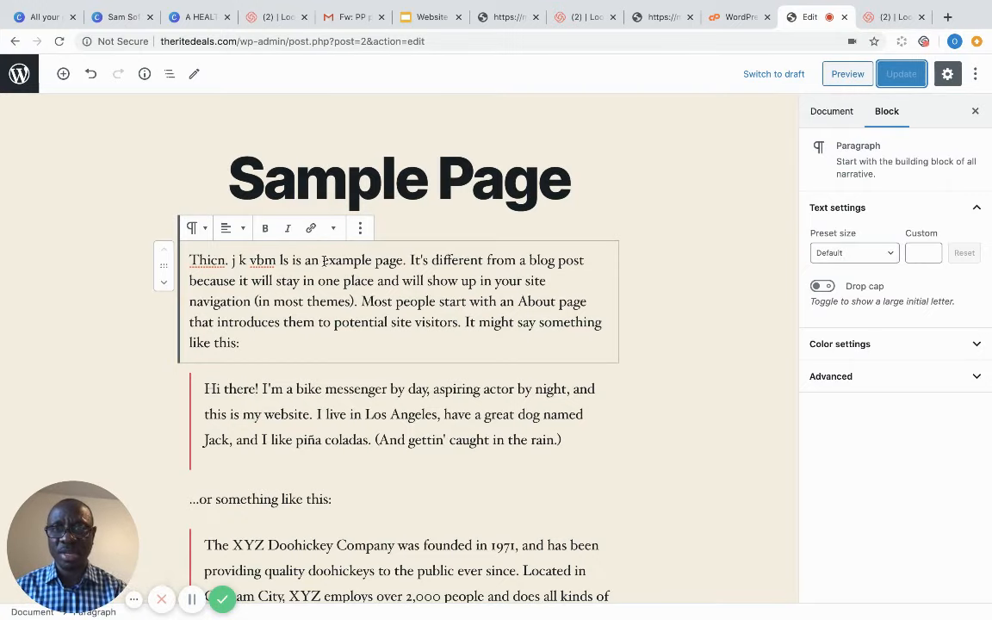
- Try linking 'example page' without adding a link, preview the page, and return to the pages list
drag(323, 259, 401, 260)
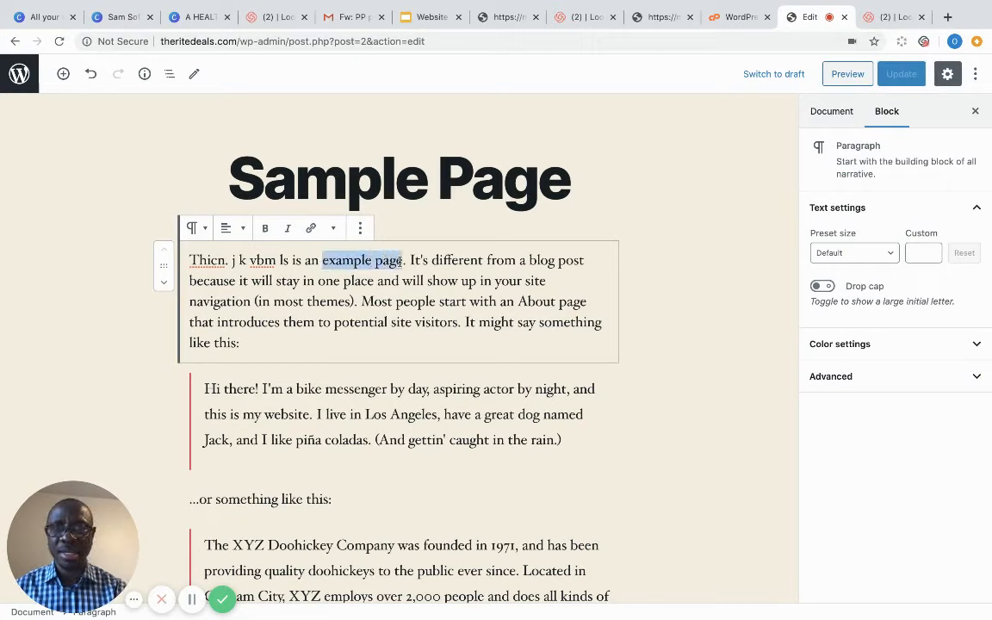
click(312, 229)
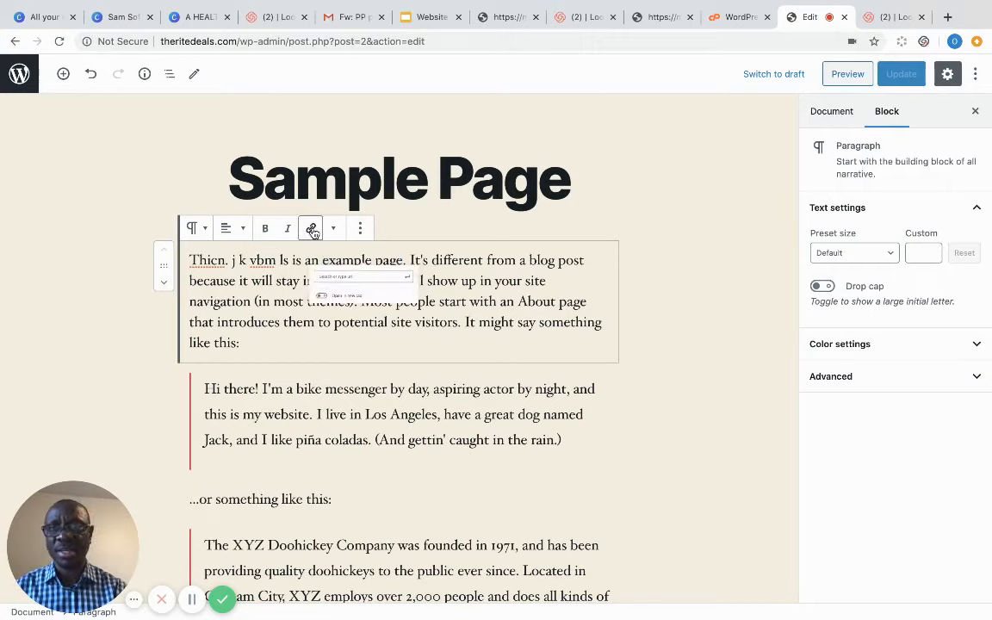
click(574, 282)
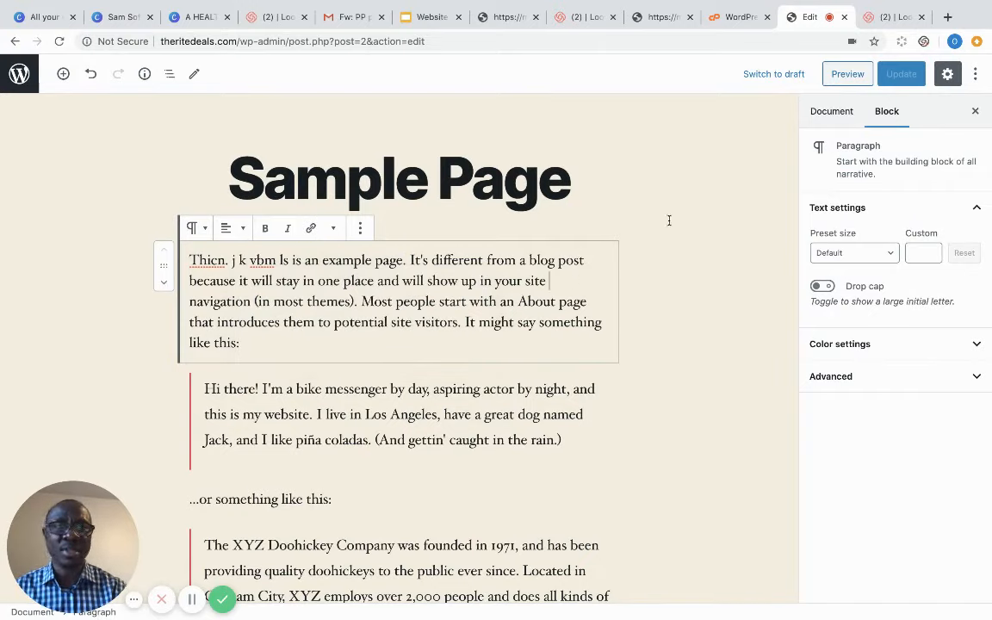
click(847, 74)
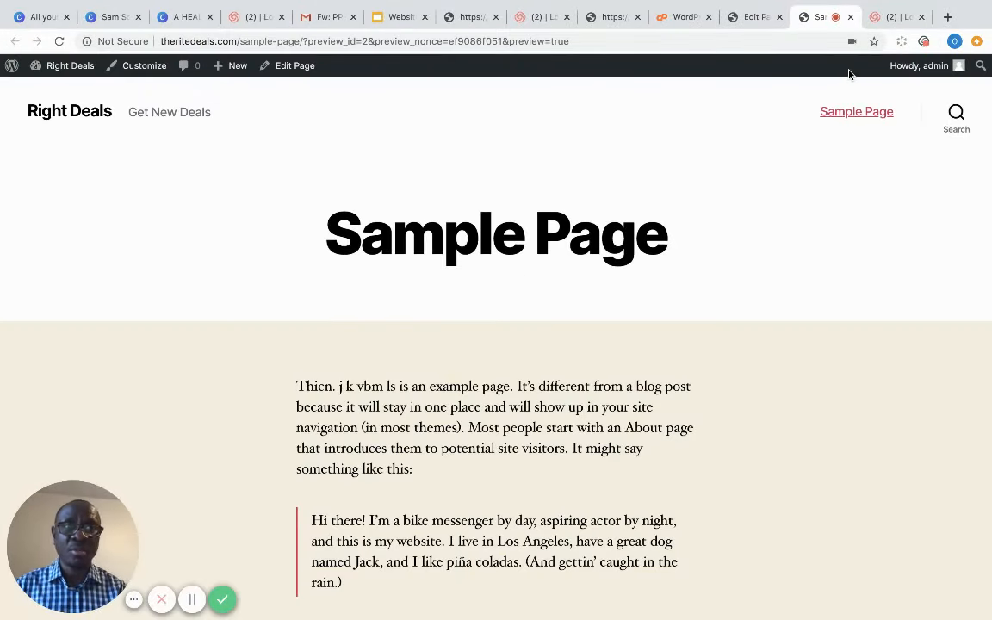
click(751, 19)
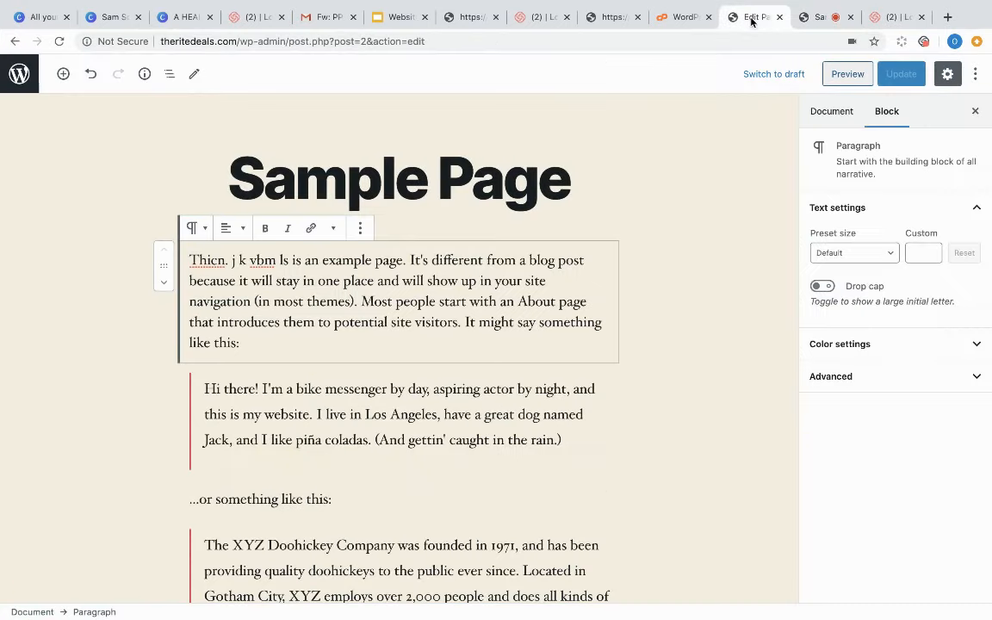
click(19, 74)
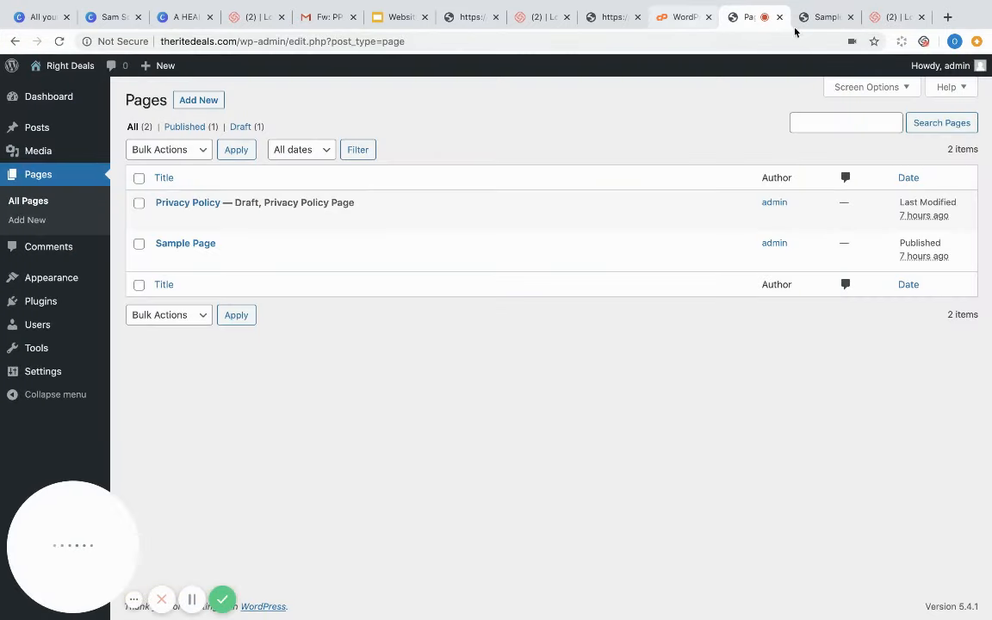
- Close the preview, abandon a new page after erasing its 'Abouur' title, and return to All Pages
click(851, 17)
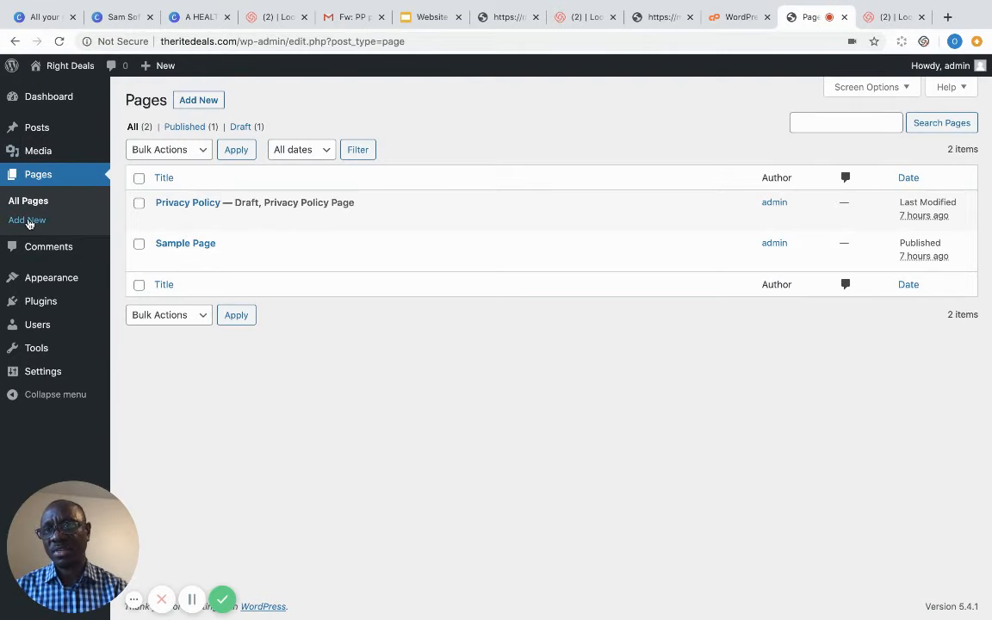
click(28, 220)
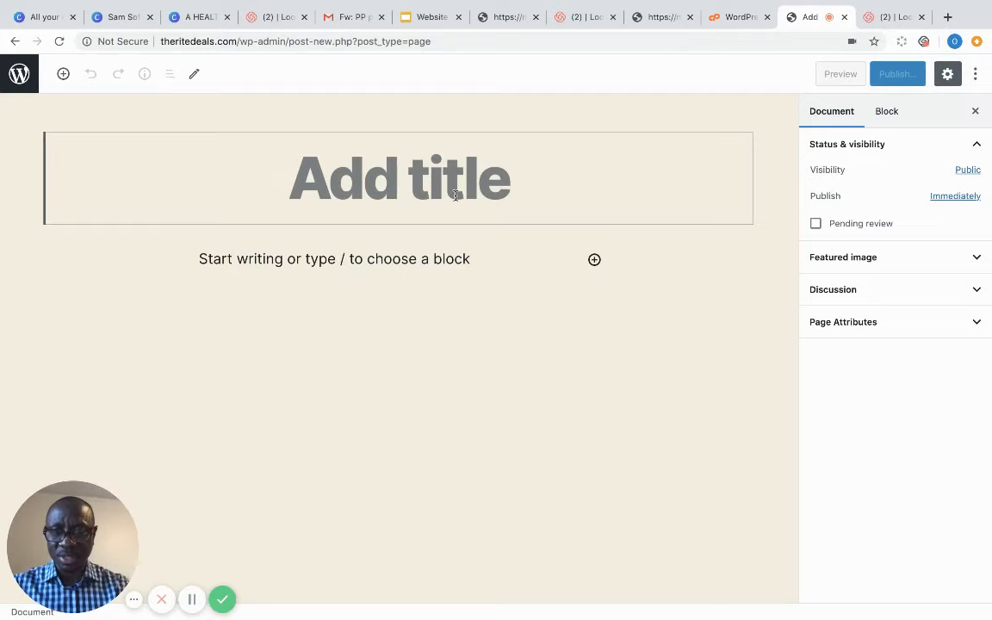
text(Abouur)
key(BackSpace)
key(BackSpace)
key(BackSpace)
key(BackSpace)
key(BackSpace)
key(BackSpace)
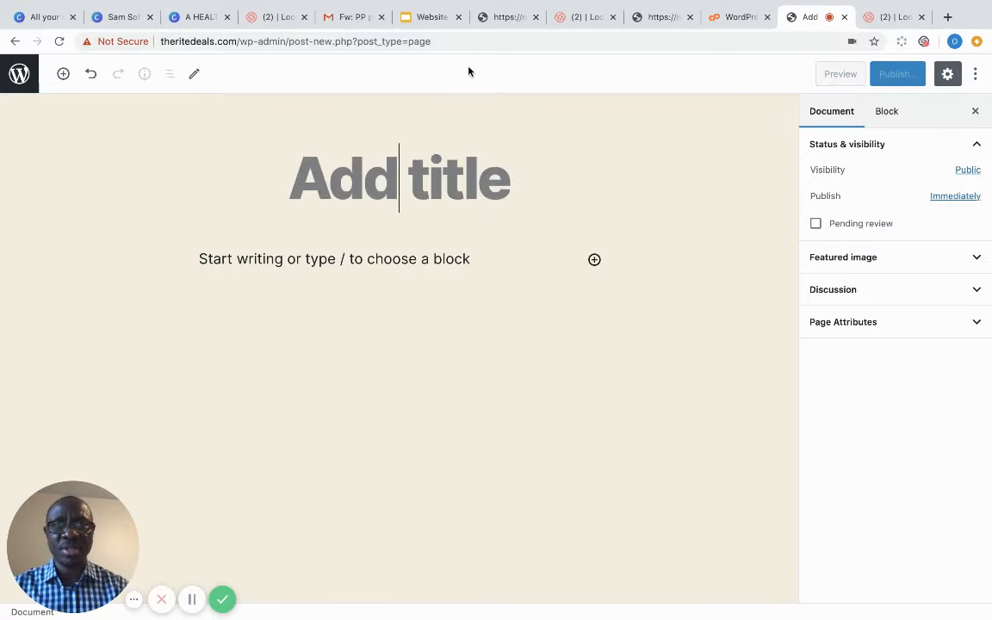
click(21, 77)
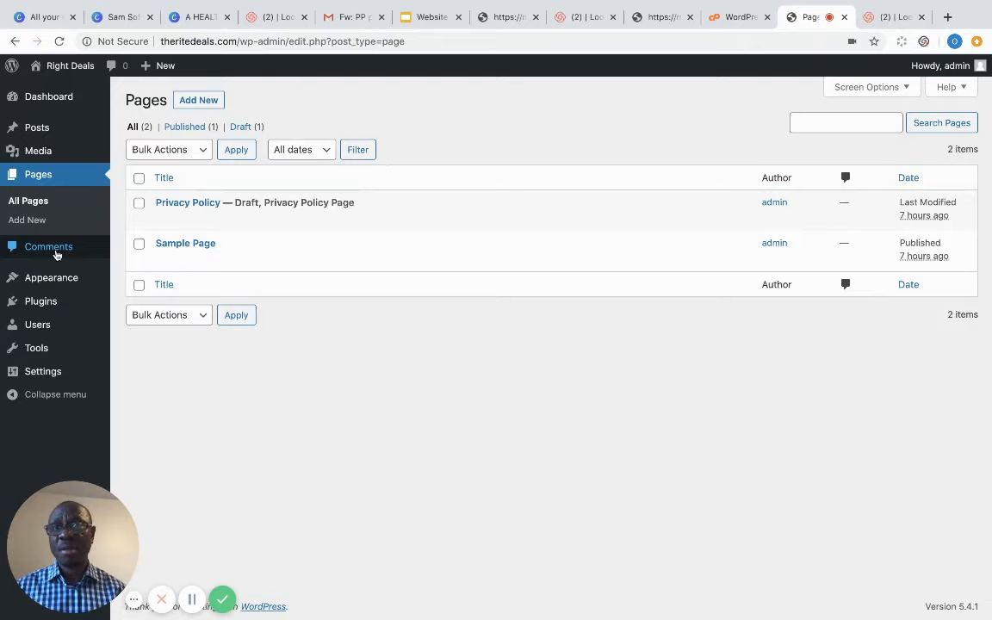
- Glance at Comments, then live-preview Twenty Seventeen from the installed themes
click(56, 255)
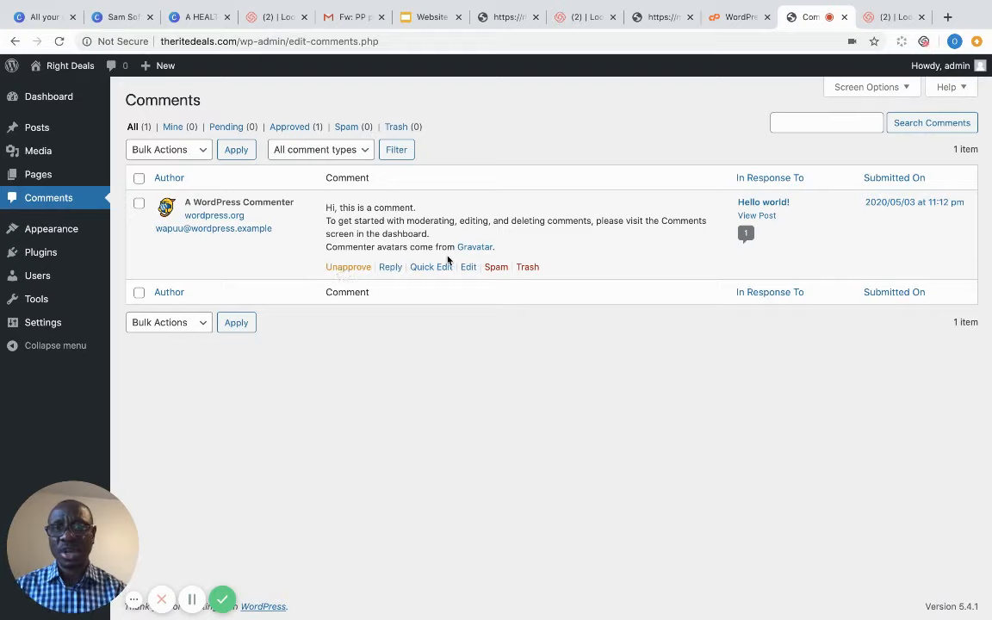
mouse_move(58, 238)
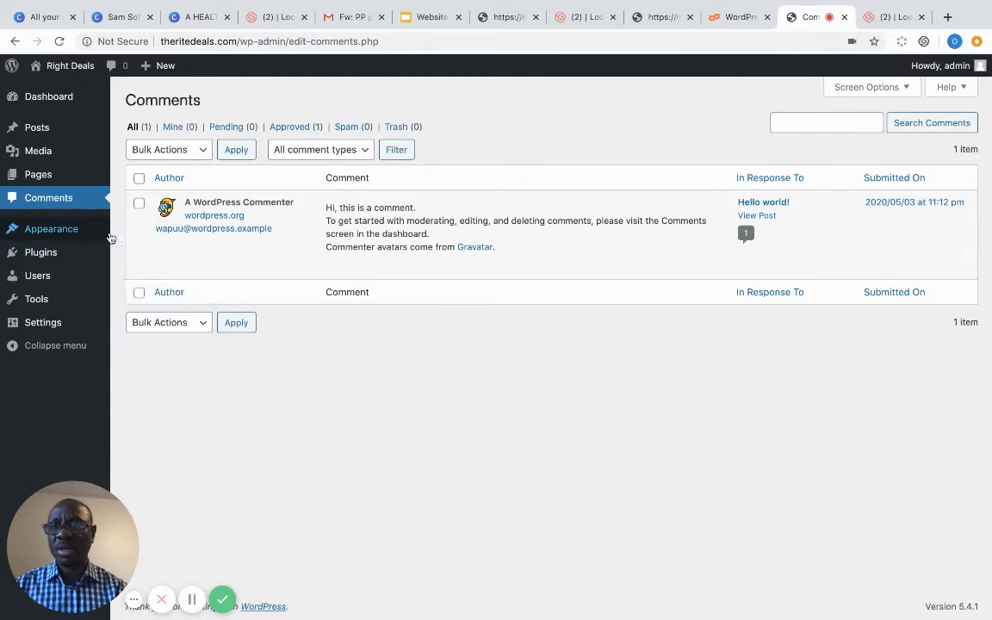
click(136, 231)
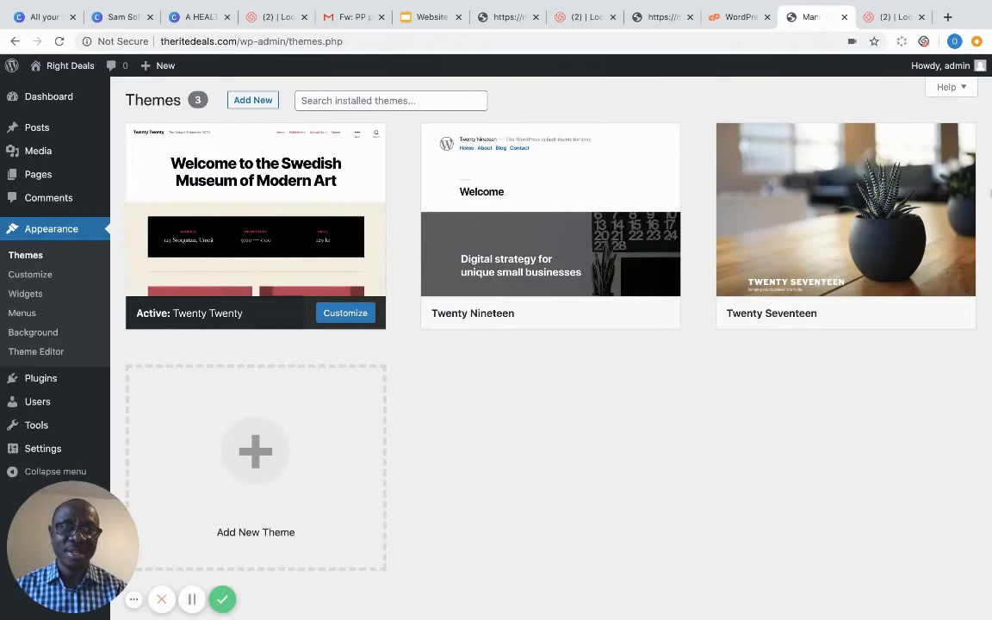
mouse_move(881, 250)
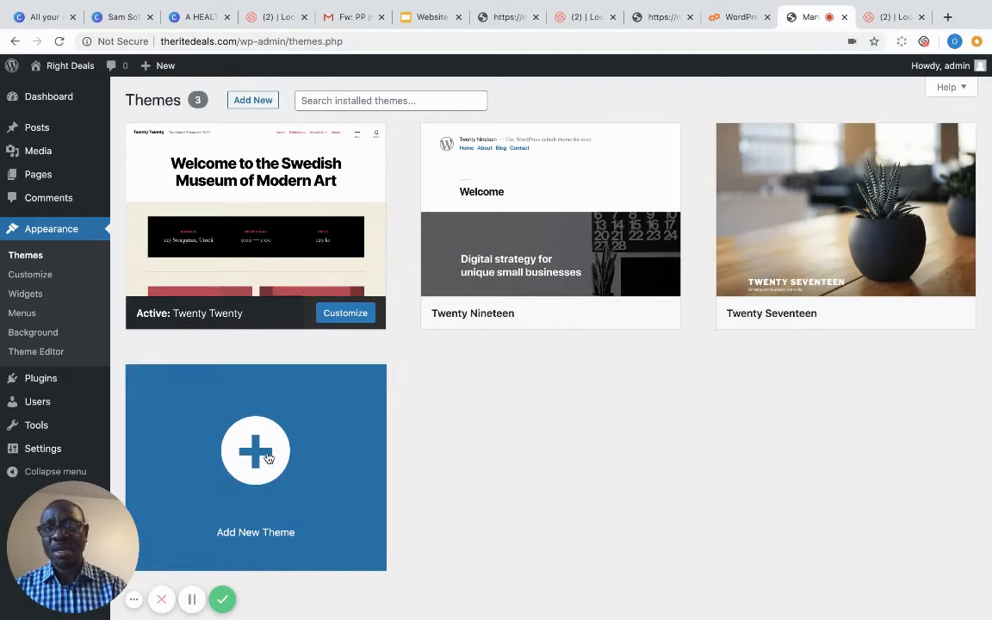
click(919, 315)
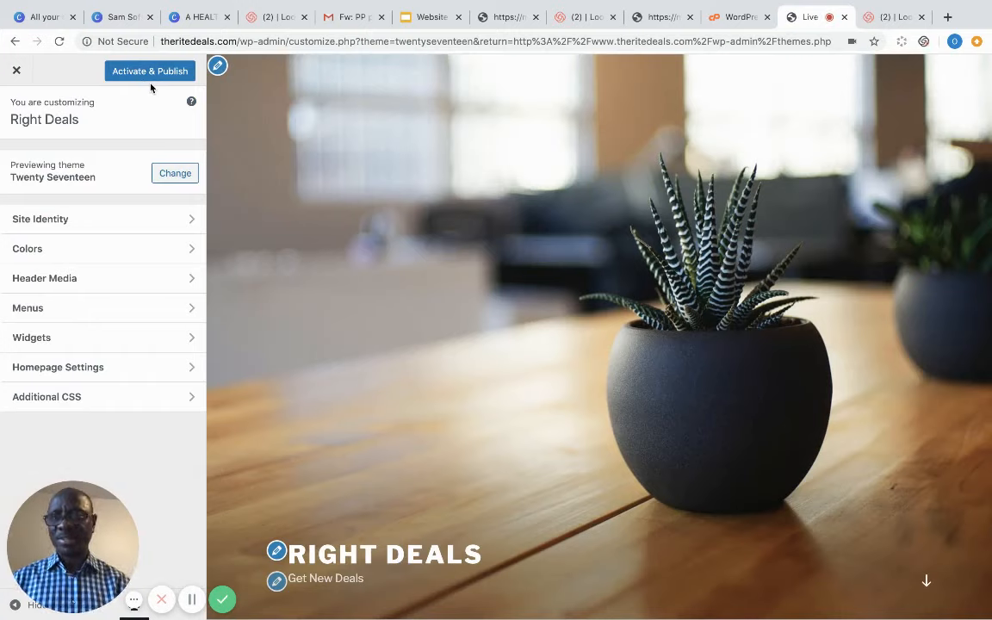
- Set the drink photo as the site logo with alt text 'logo', cropped to the glass's lower part
click(191, 221)
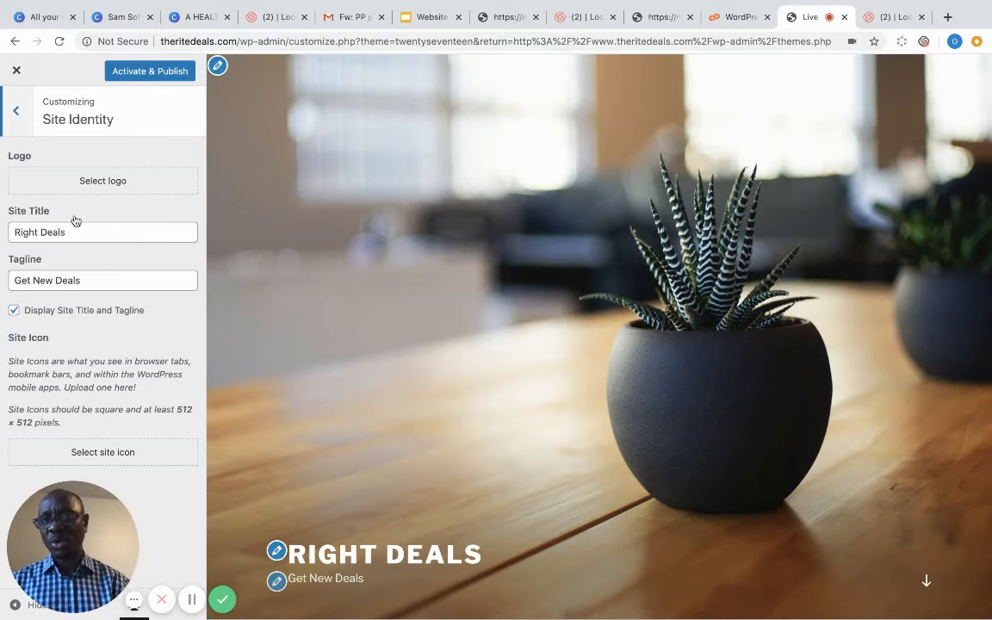
click(102, 180)
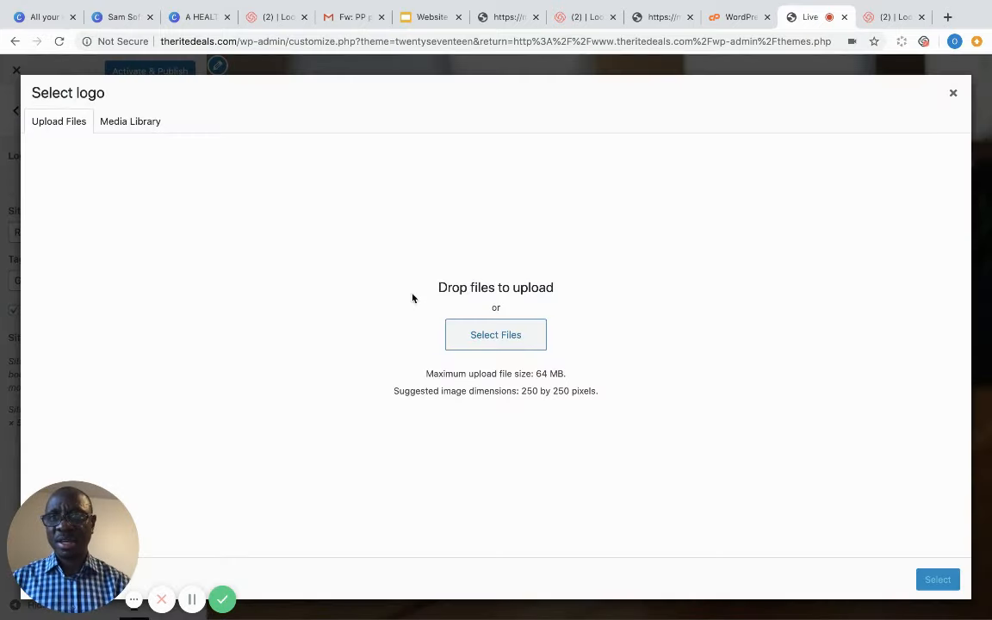
click(134, 122)
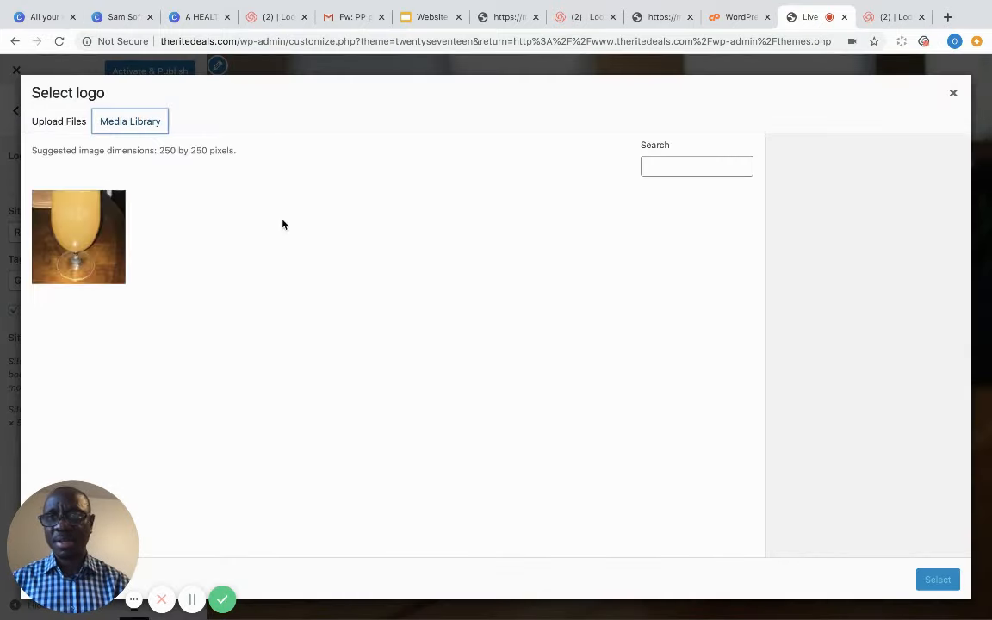
click(89, 221)
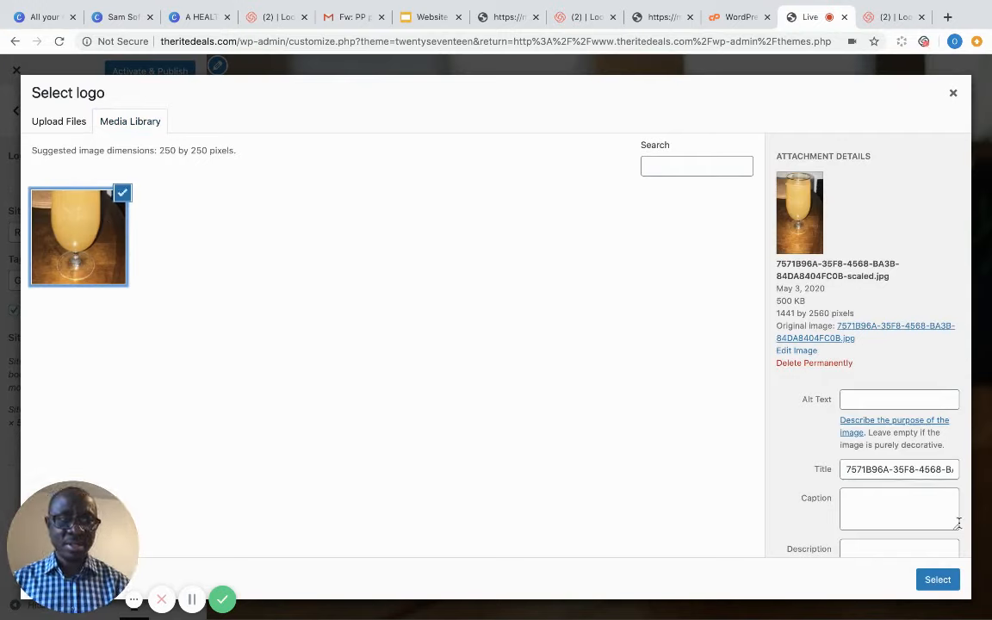
click(894, 400)
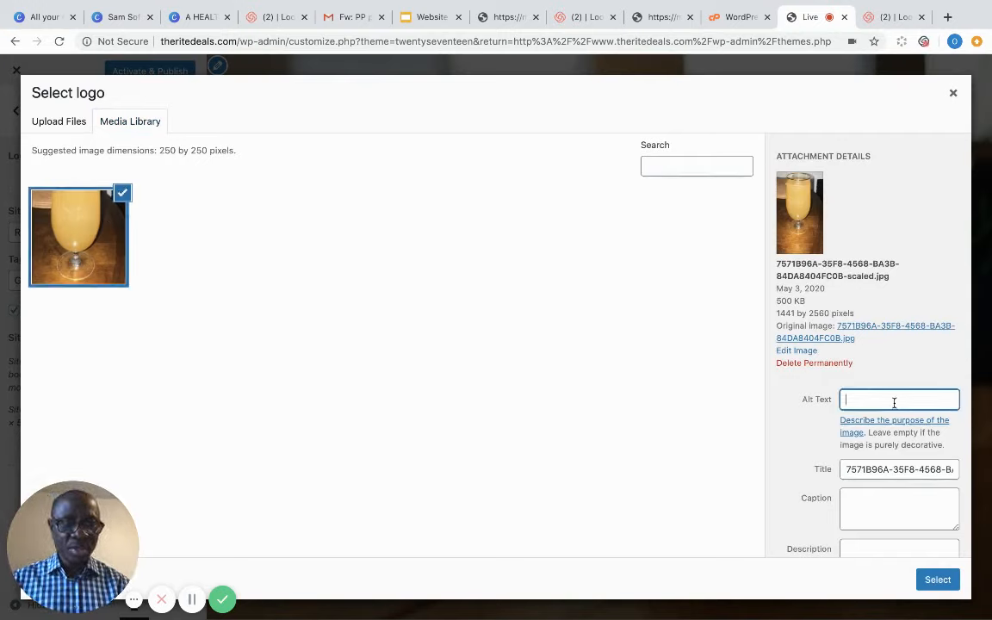
text(logo)
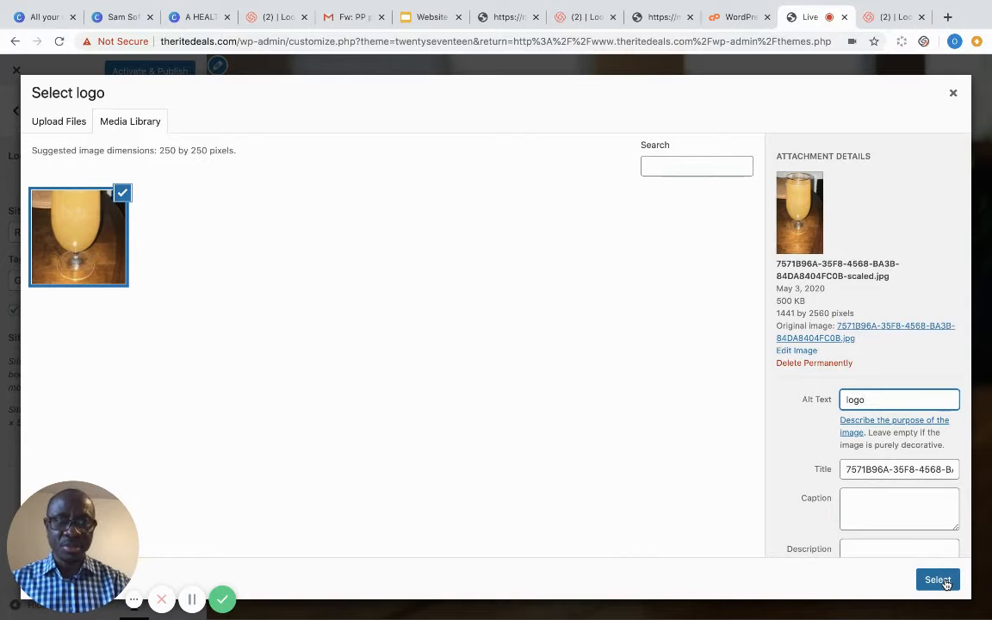
click(937, 580)
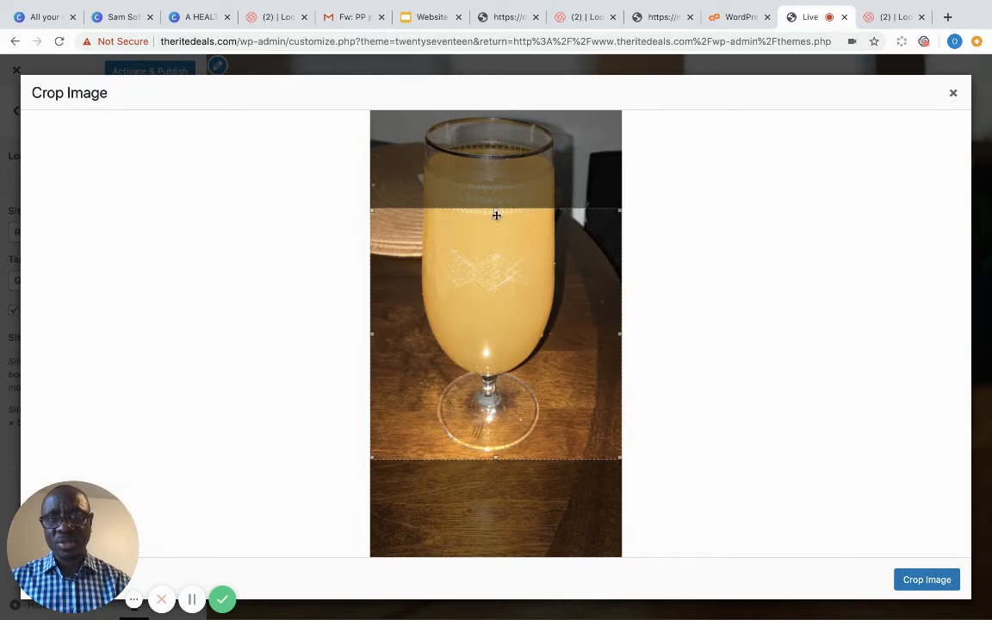
drag(496, 211, 512, 349)
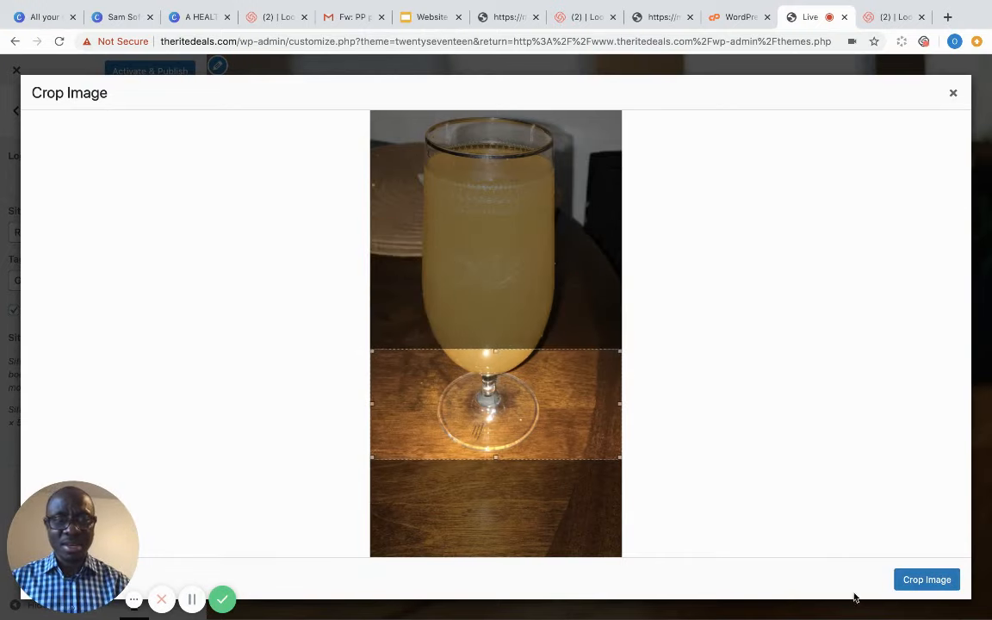
click(937, 582)
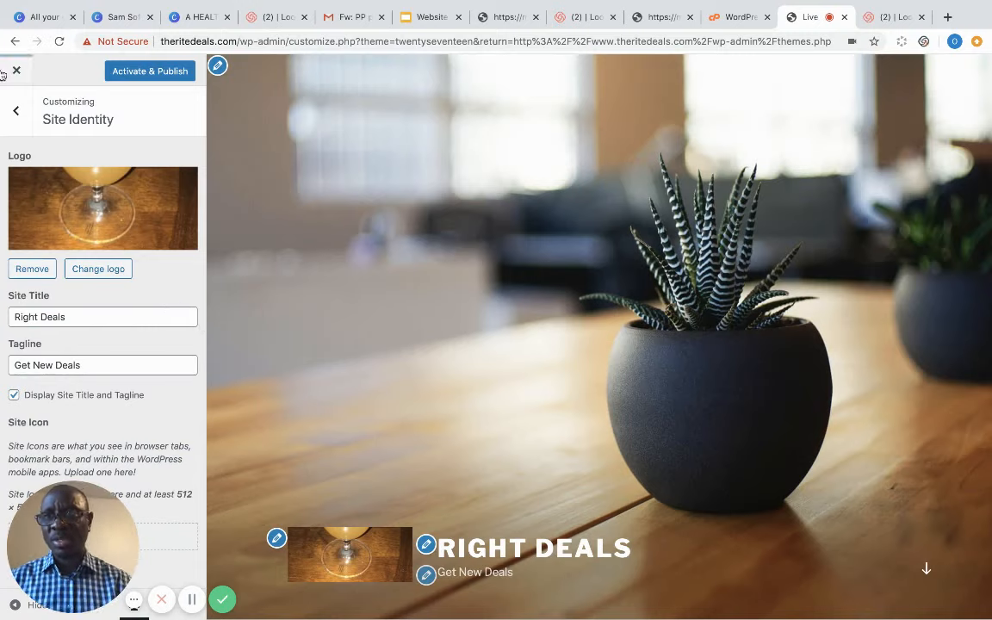
- Activate and publish Twenty Seventeen with the new logo
click(144, 72)
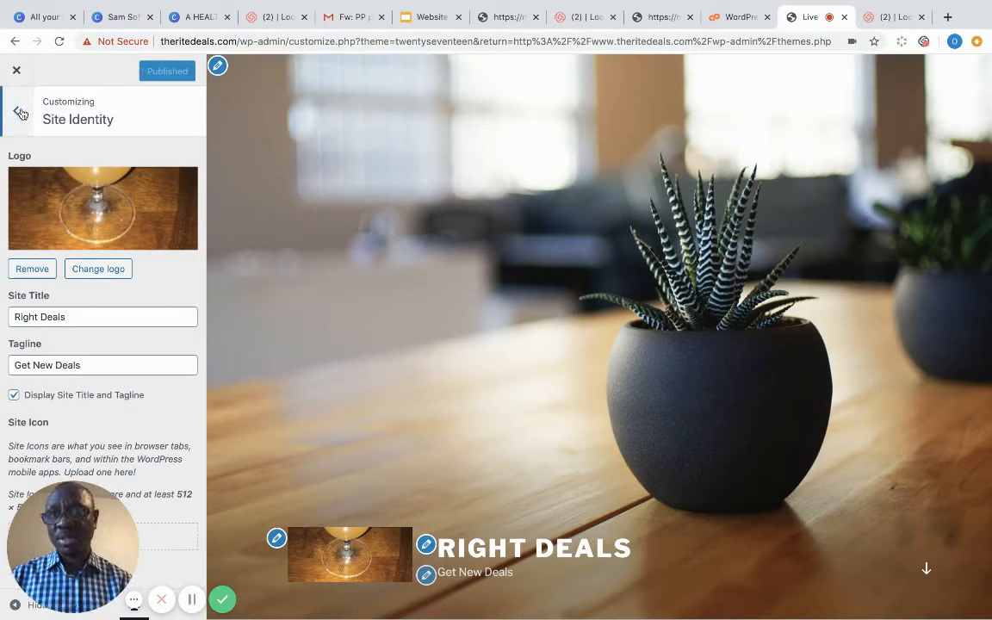
click(20, 113)
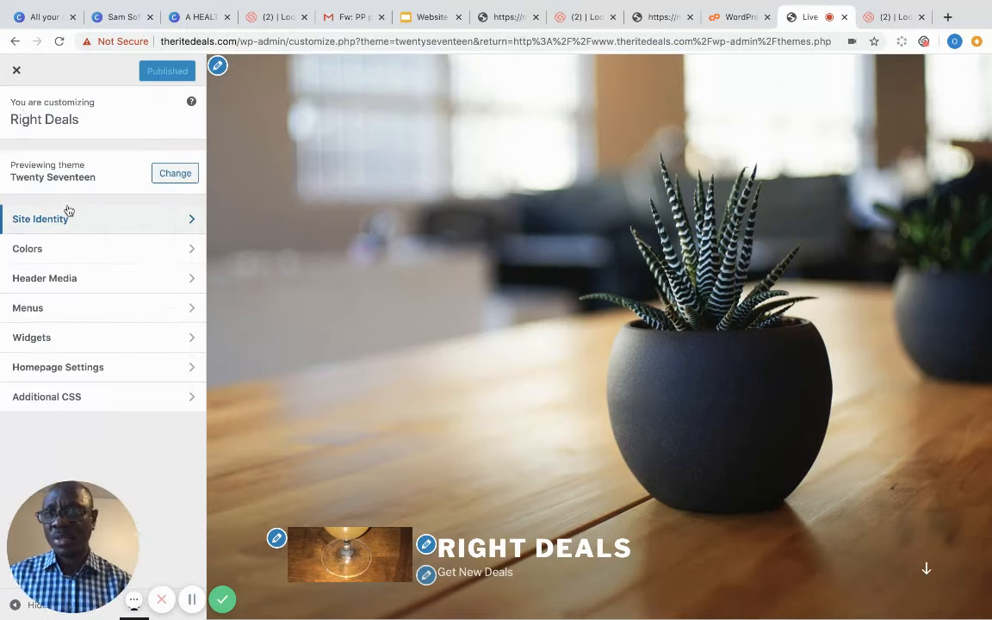
click(190, 248)
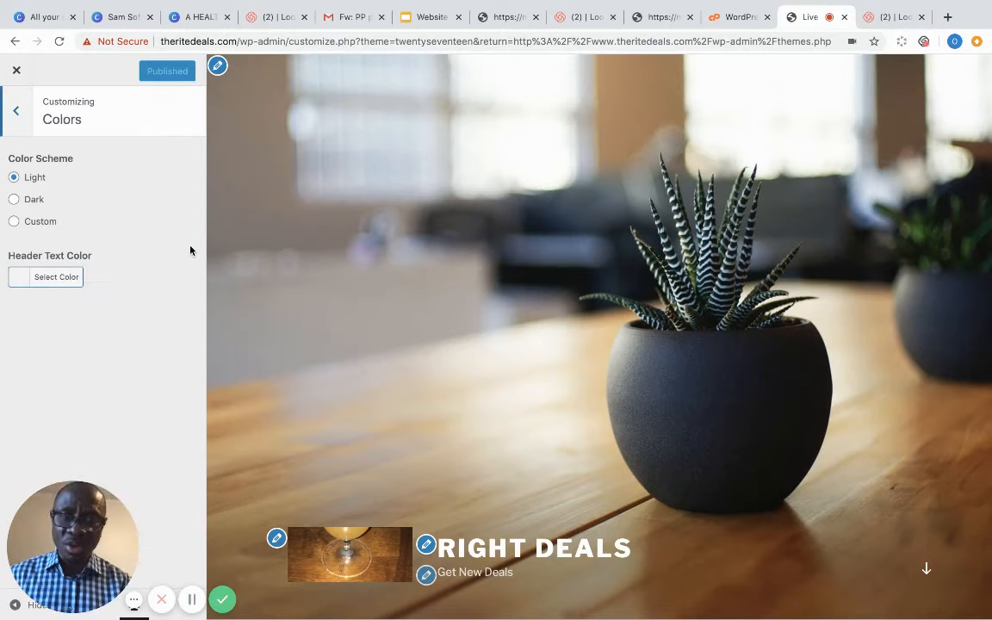
- Set the colour scheme to Dark after trying Custom and Light
click(15, 199)
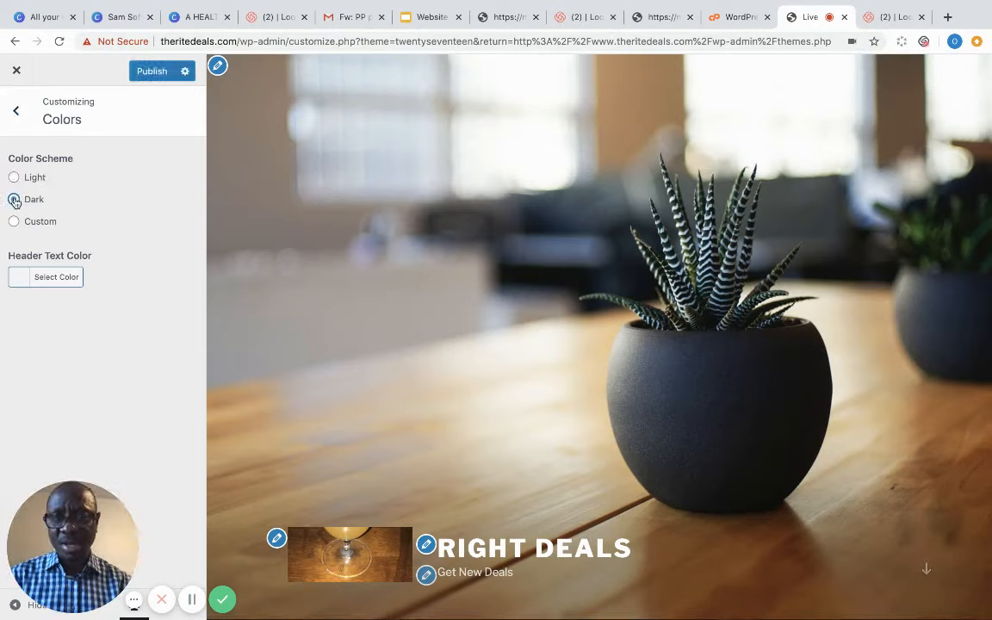
click(14, 221)
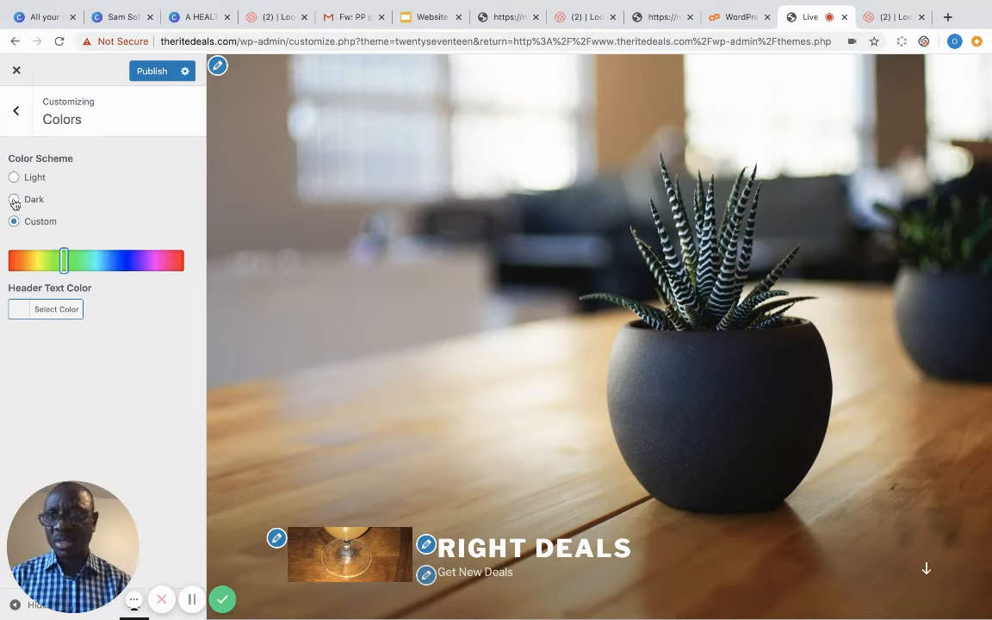
click(14, 199)
click(14, 177)
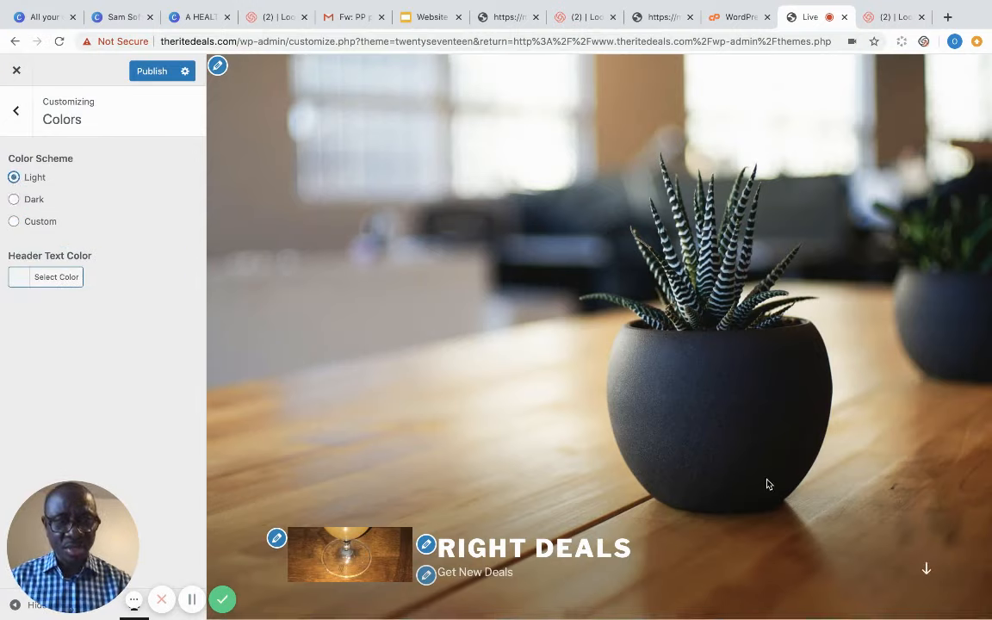
key(Down)
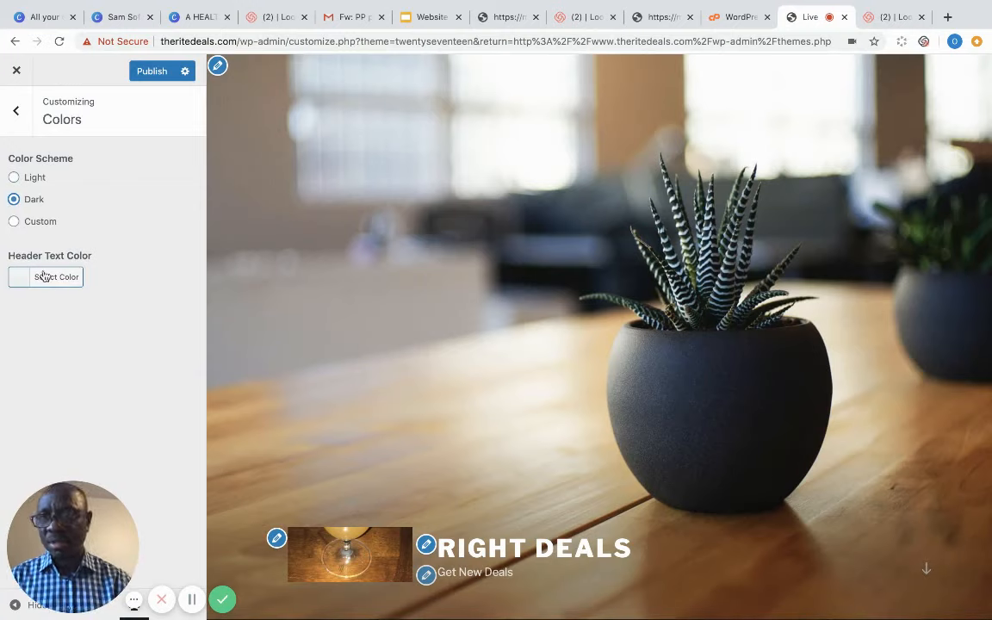
- Make the header text purple #8224e3 after trying other swatches, and publish the colours
click(48, 279)
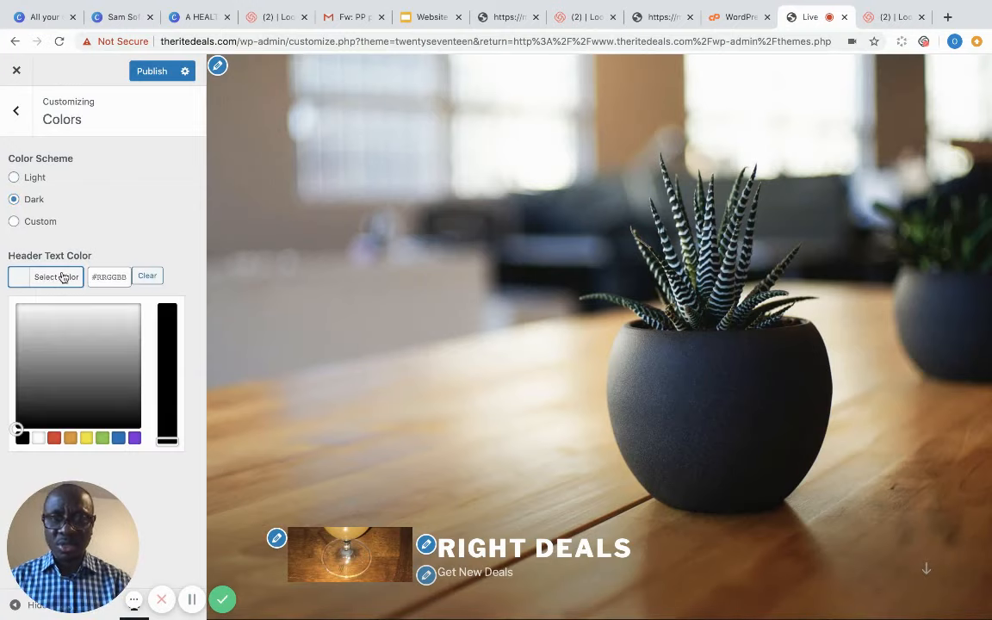
click(60, 406)
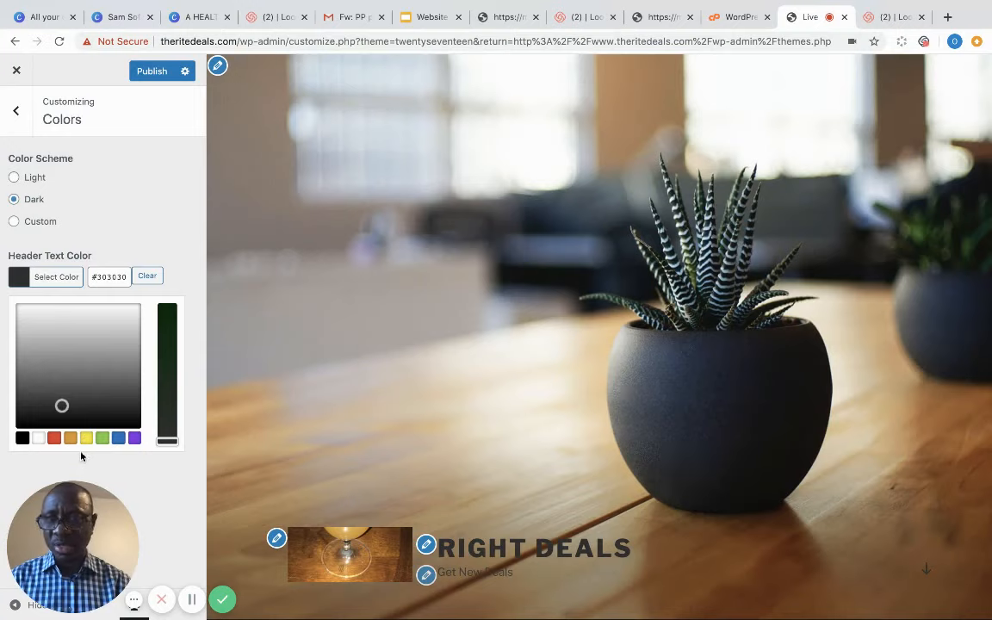
click(70, 440)
click(53, 439)
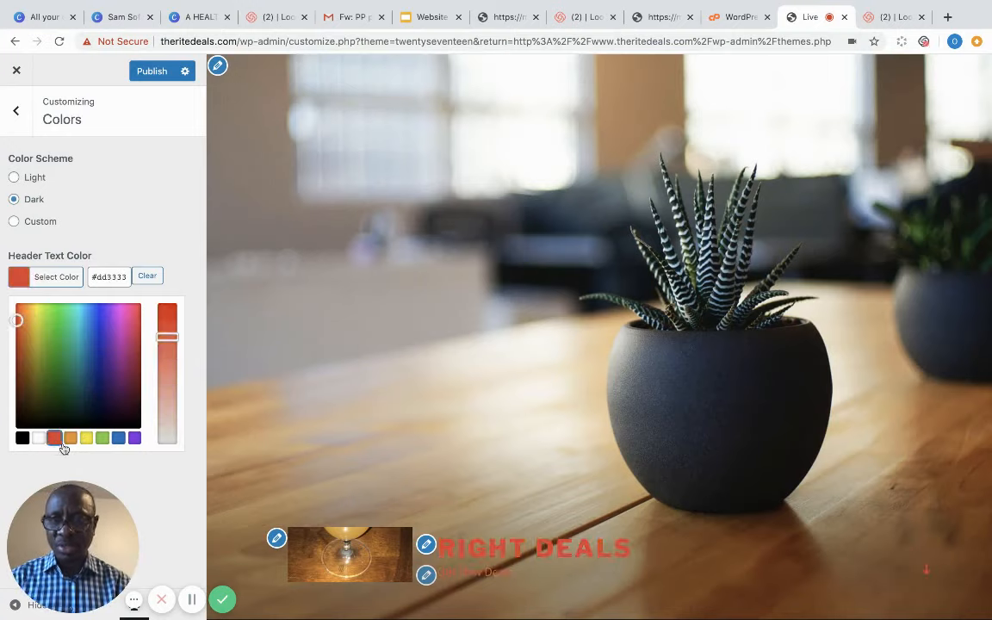
click(133, 439)
click(118, 438)
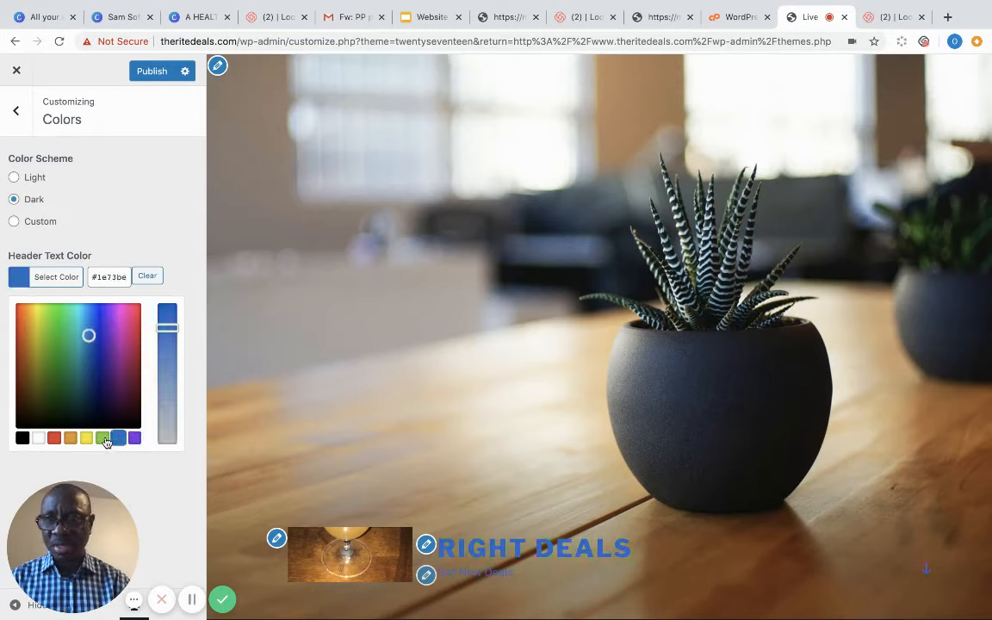
click(71, 440)
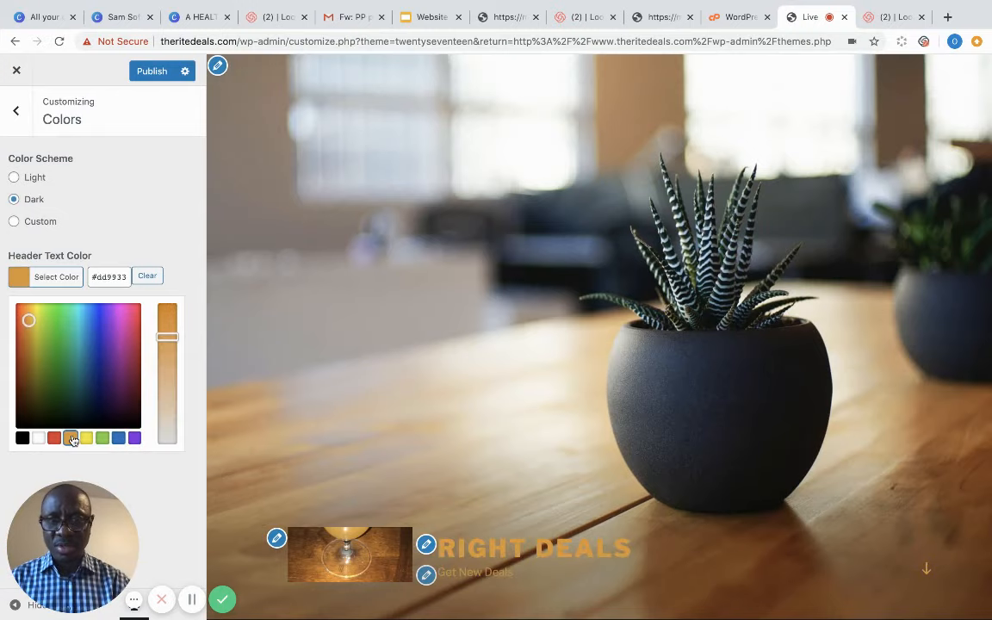
click(118, 440)
click(135, 439)
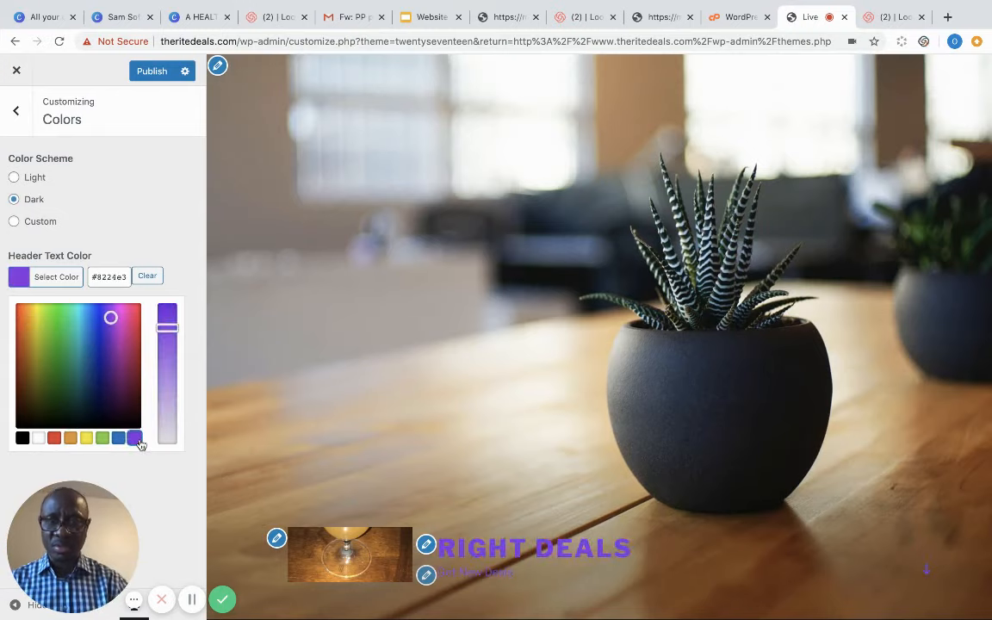
click(69, 438)
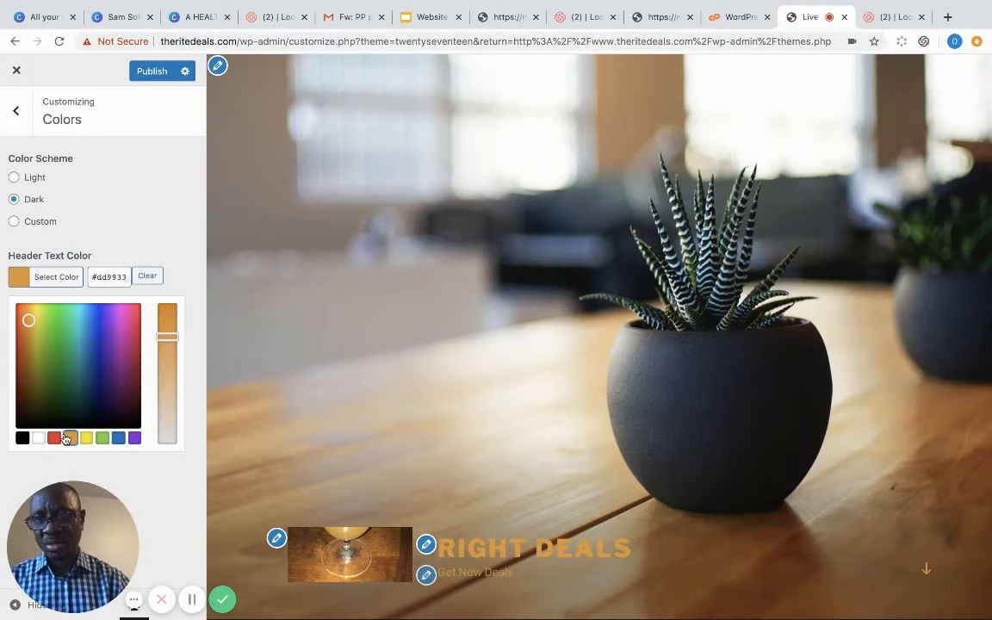
click(136, 440)
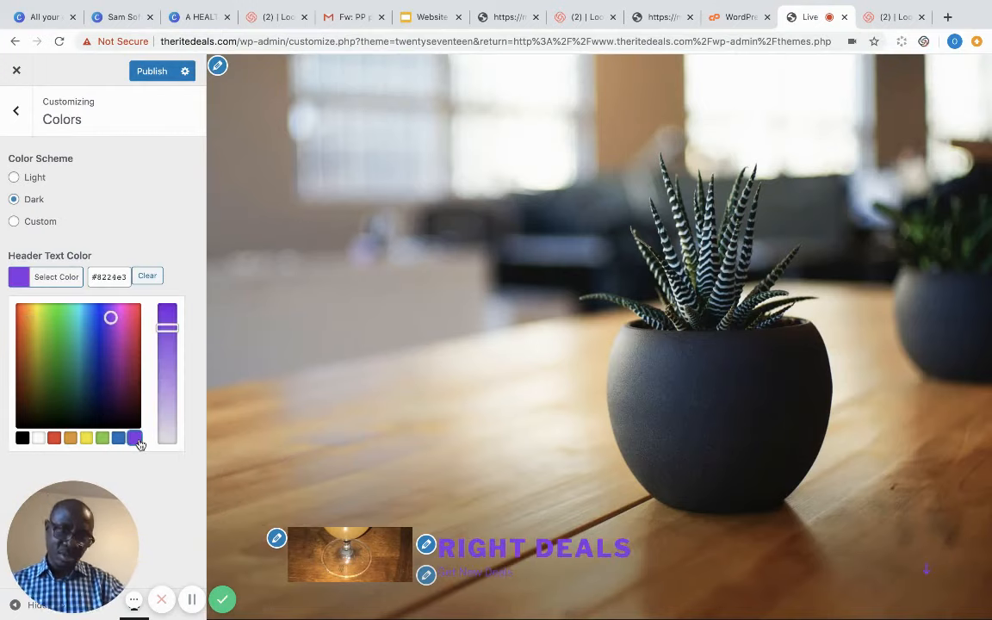
click(162, 72)
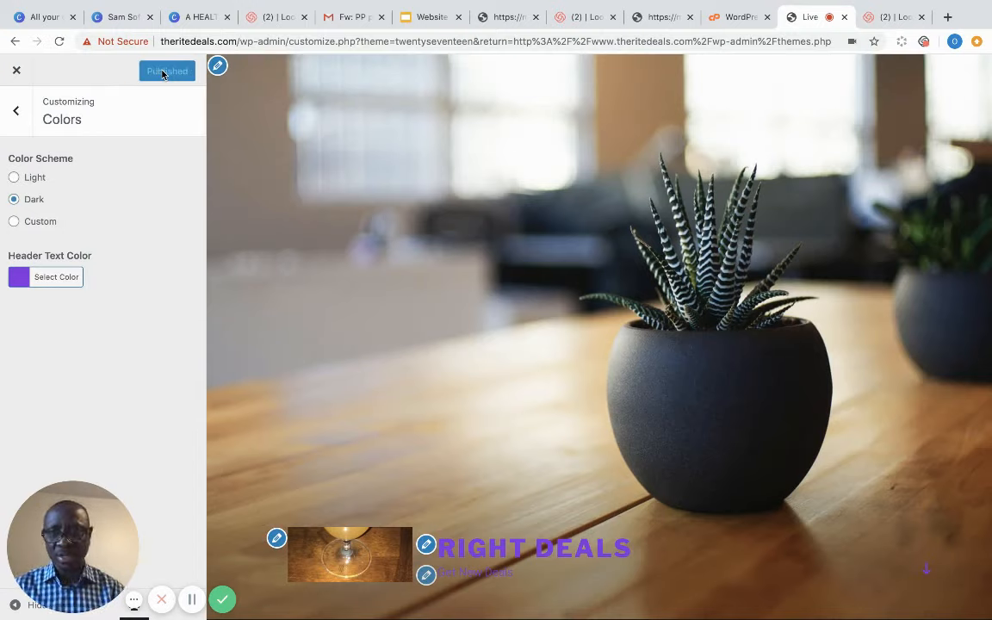
- Look at the Header Media settings, then open the Menus section
click(18, 113)
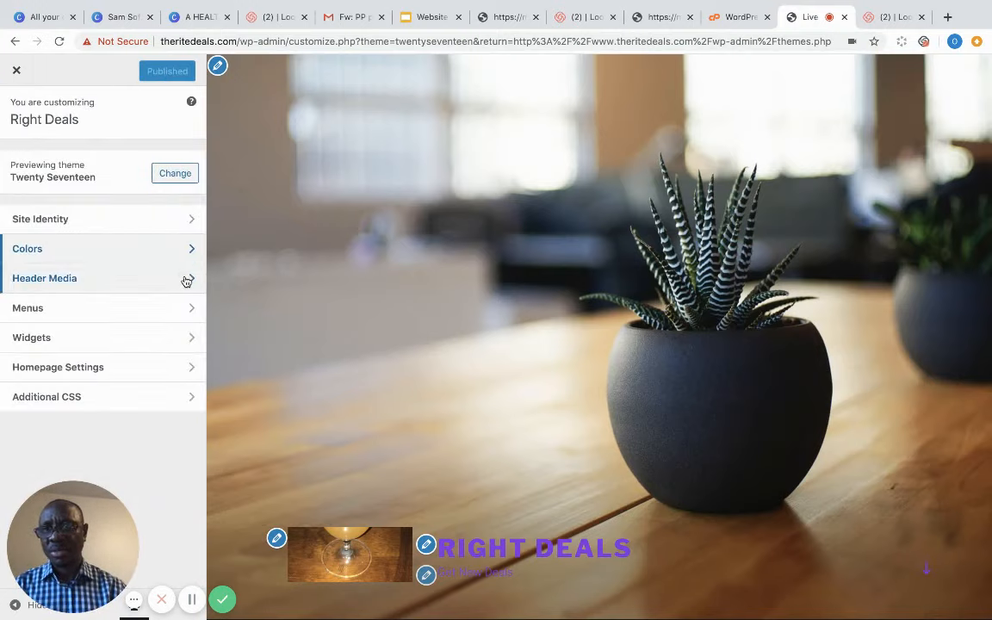
click(187, 282)
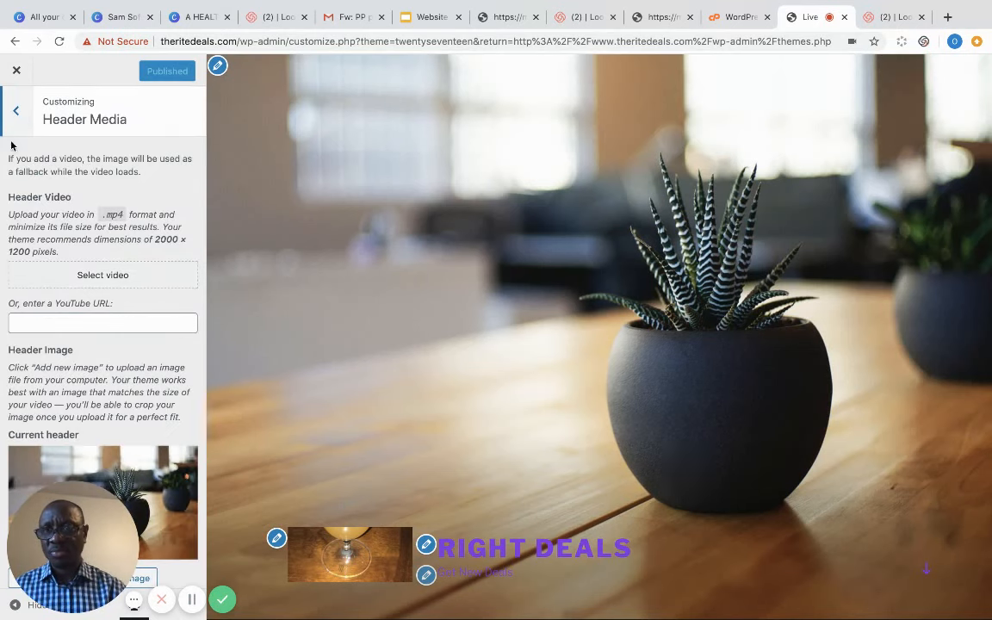
click(15, 110)
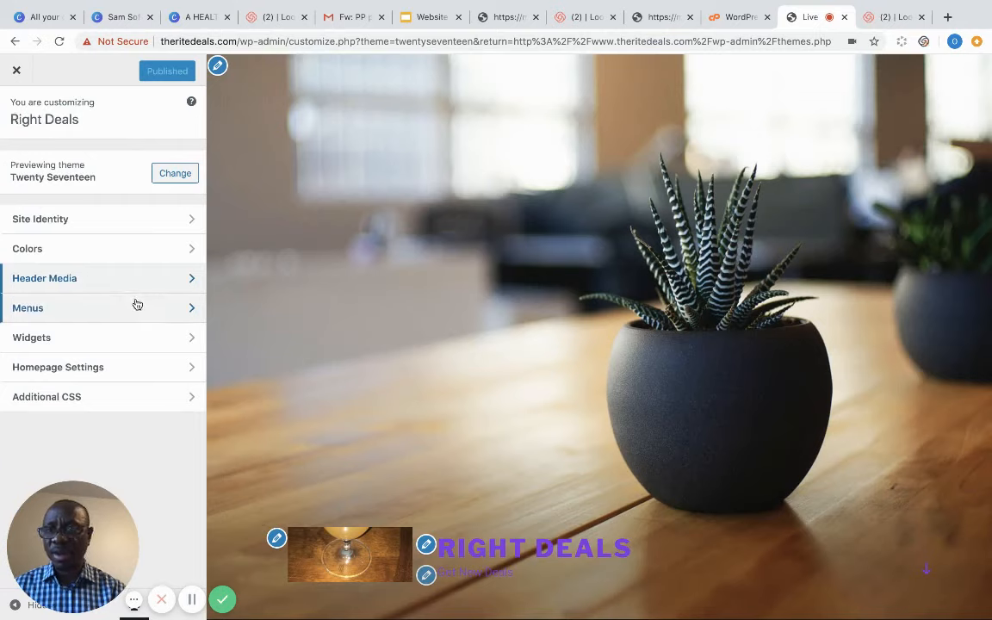
click(186, 308)
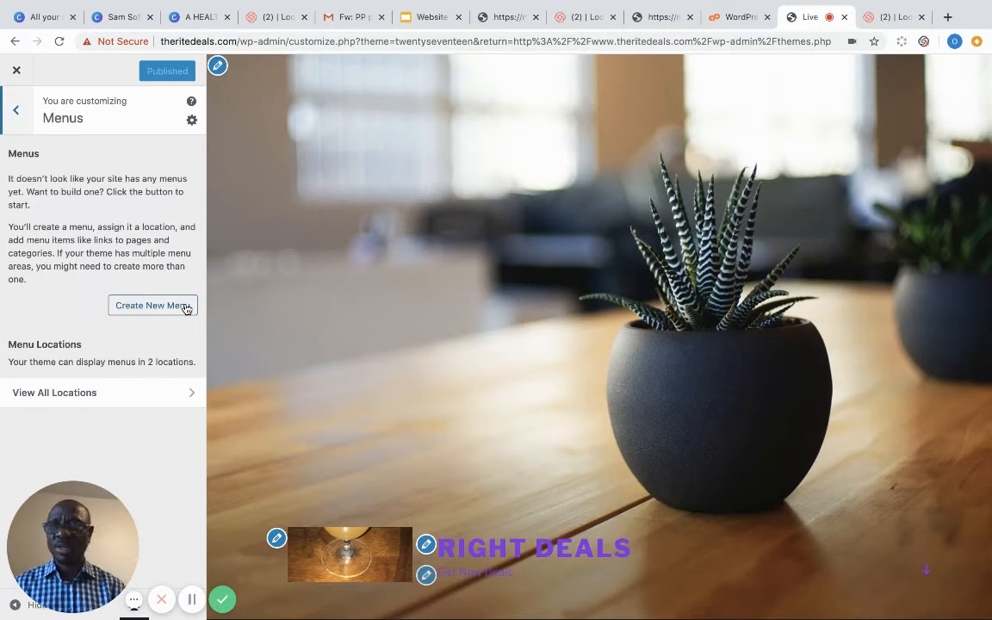
- Create a menu named 'About Me' assigned to the Top Menu location
click(155, 304)
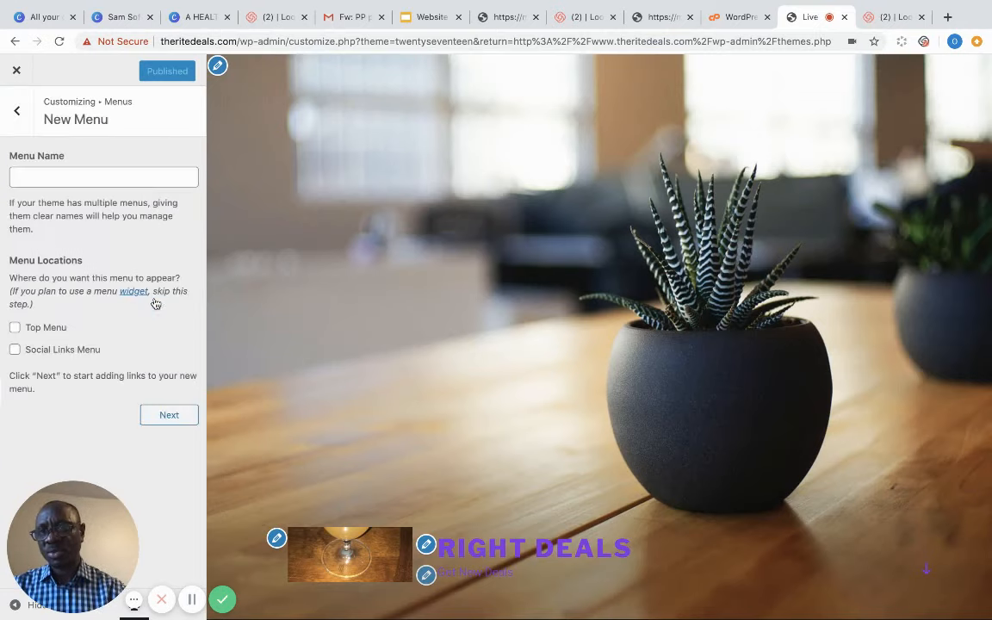
click(76, 179)
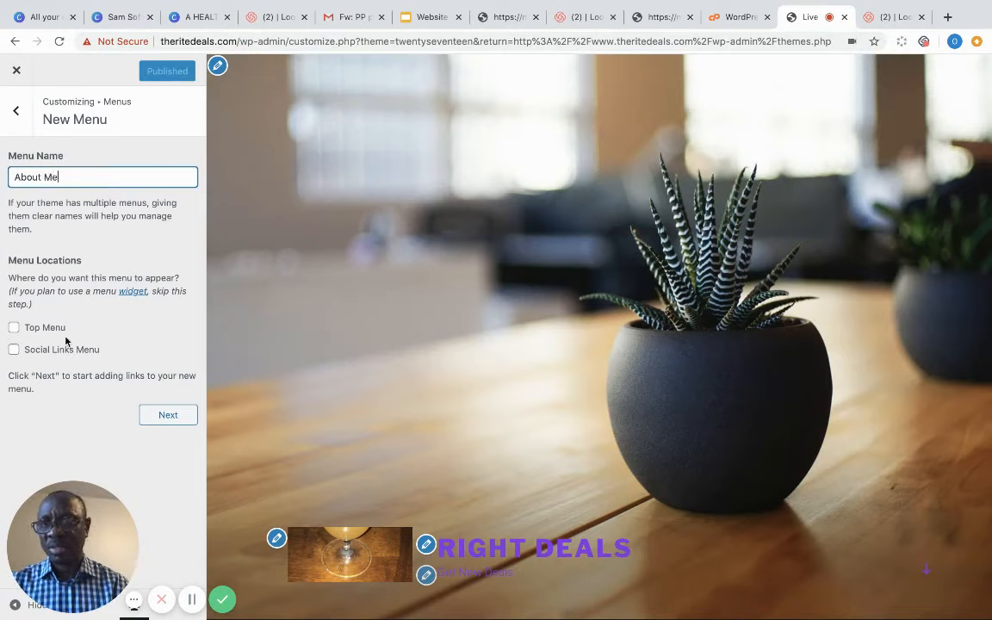
click(14, 329)
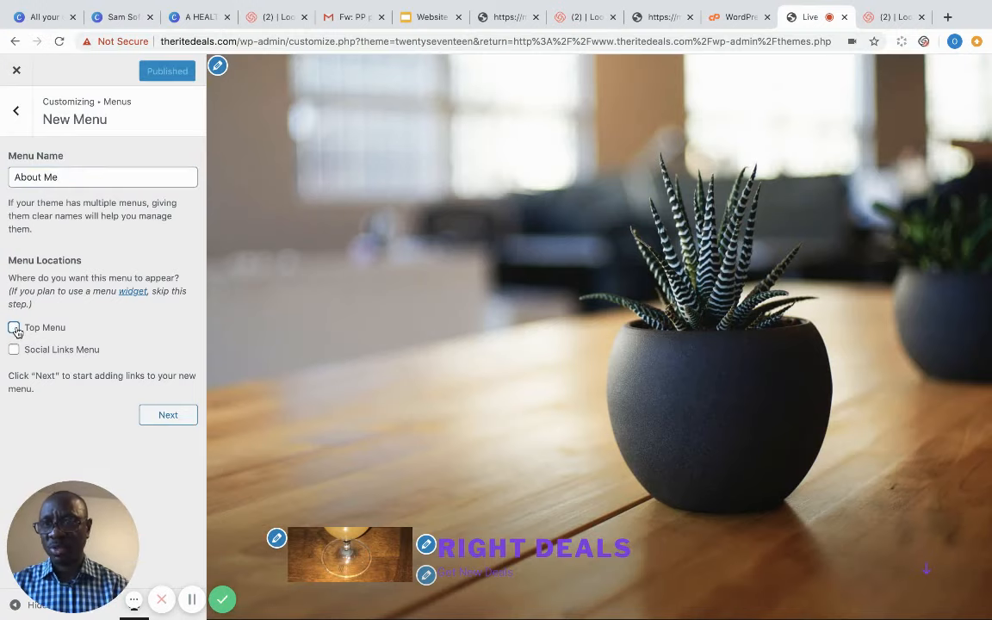
click(168, 416)
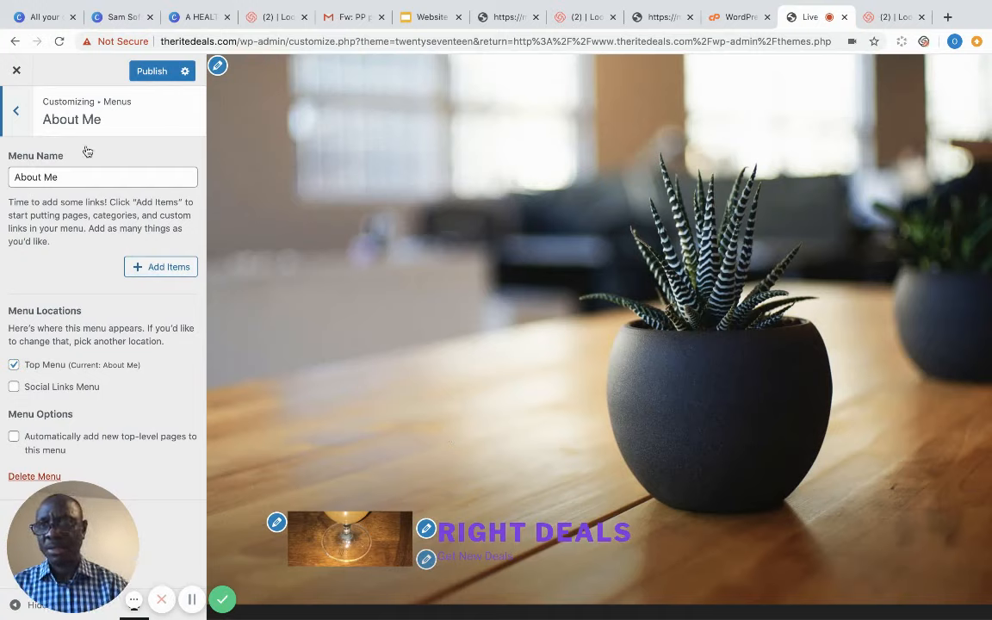
click(18, 113)
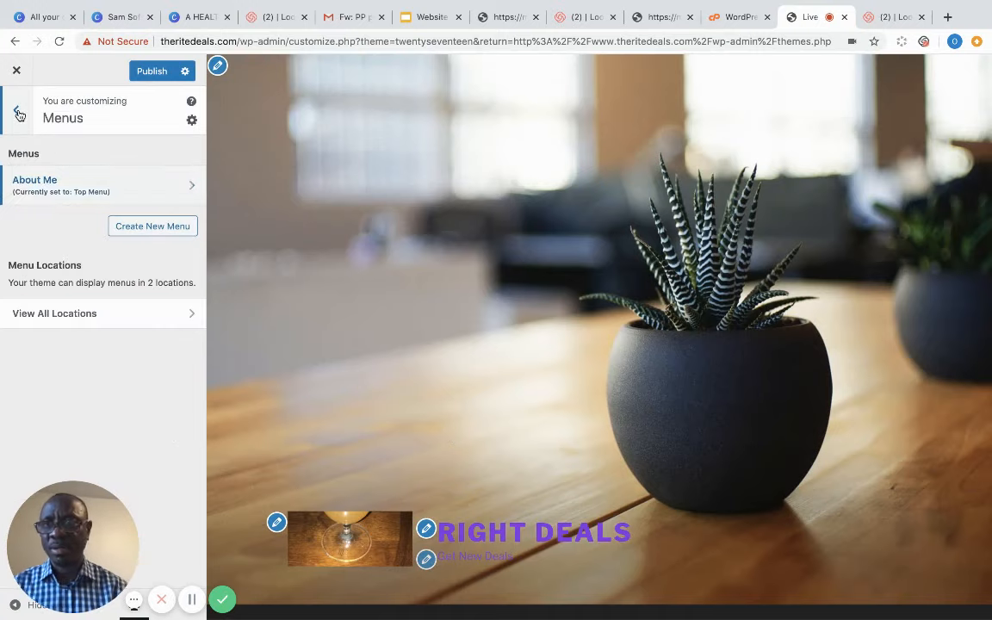
click(18, 113)
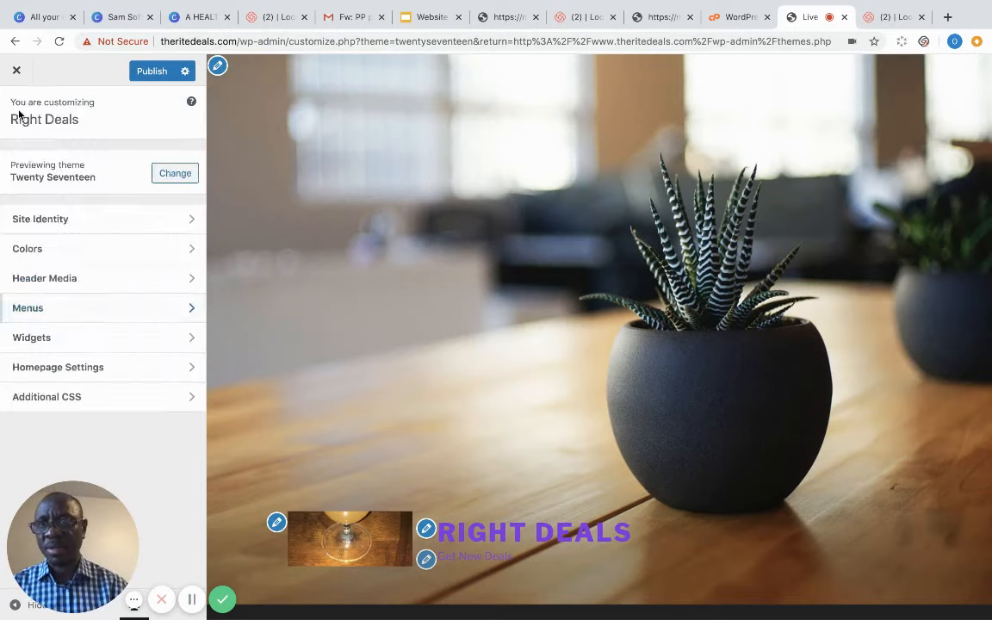
- Check the widgets in the Footer 1 area
click(193, 342)
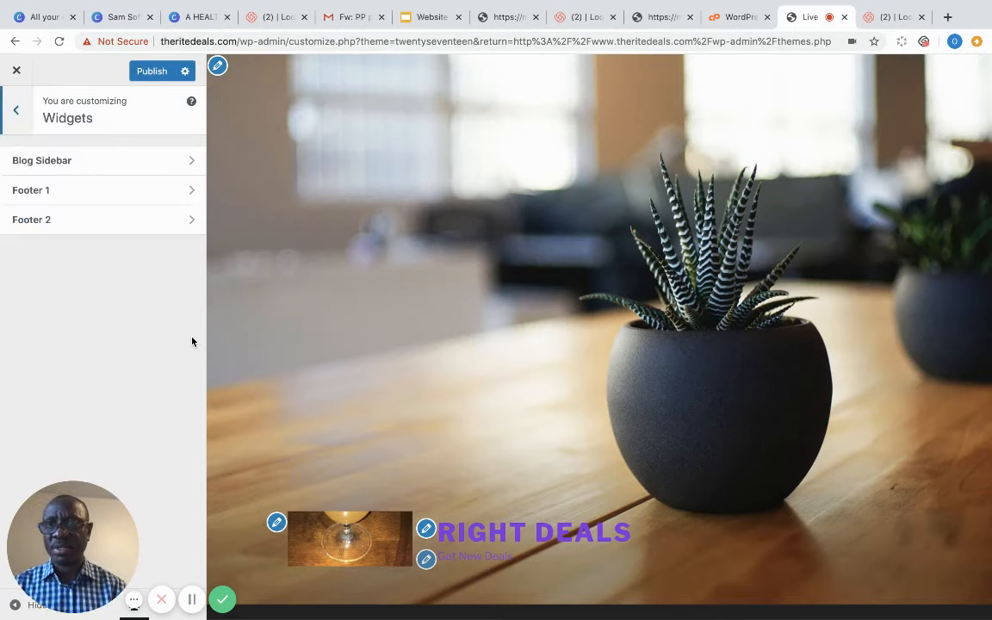
click(194, 192)
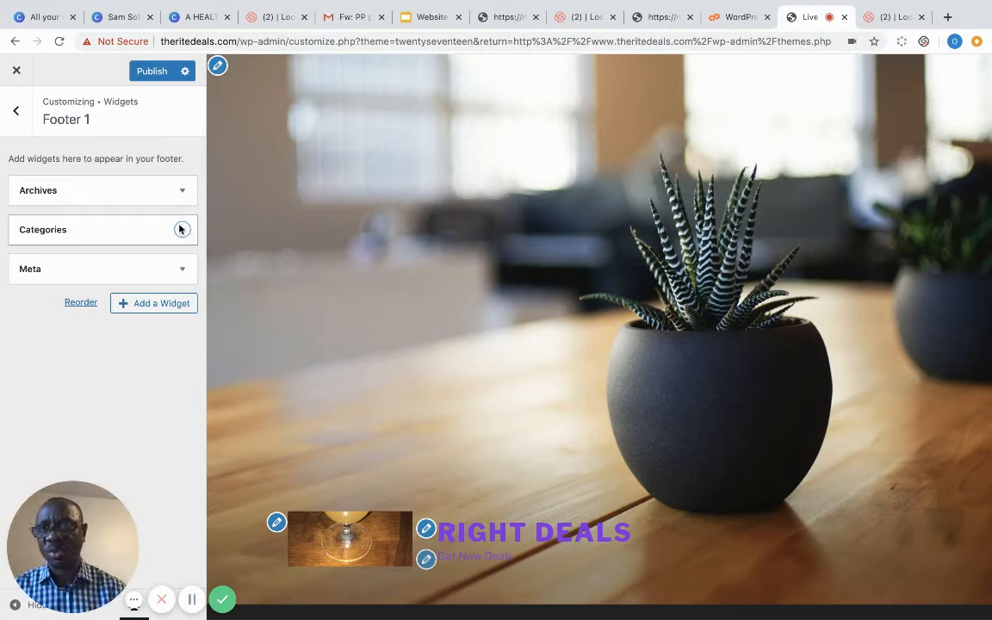
click(16, 111)
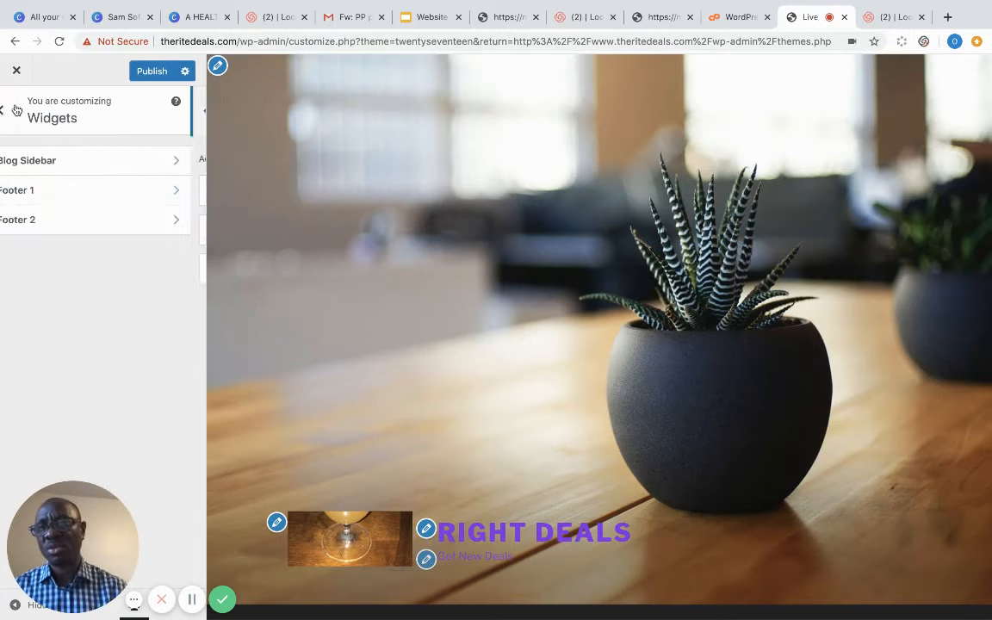
click(15, 111)
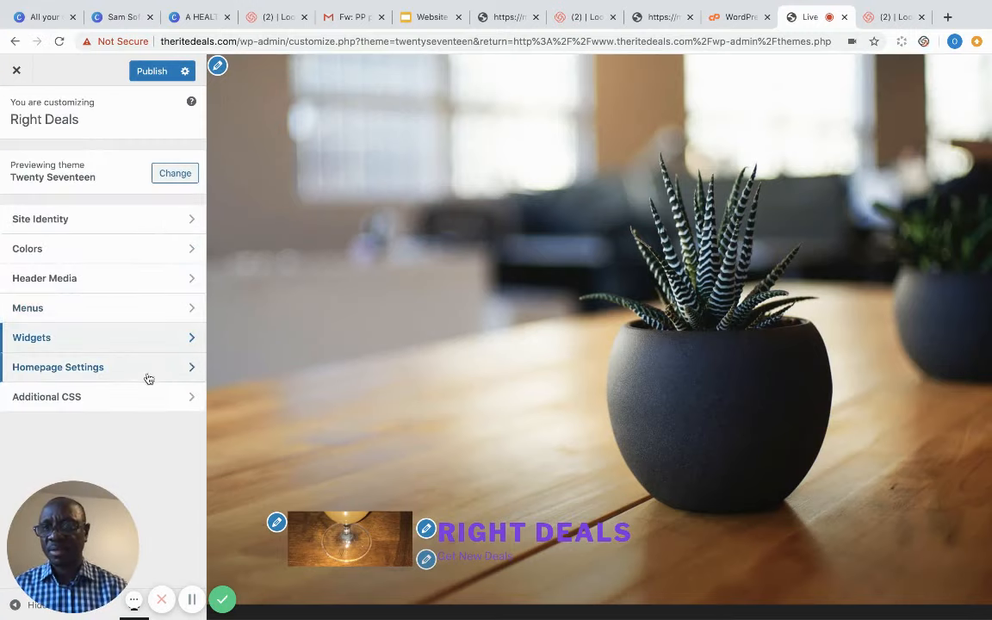
- Set the homepage to display a static page, then close the Customizer back to Themes
click(188, 370)
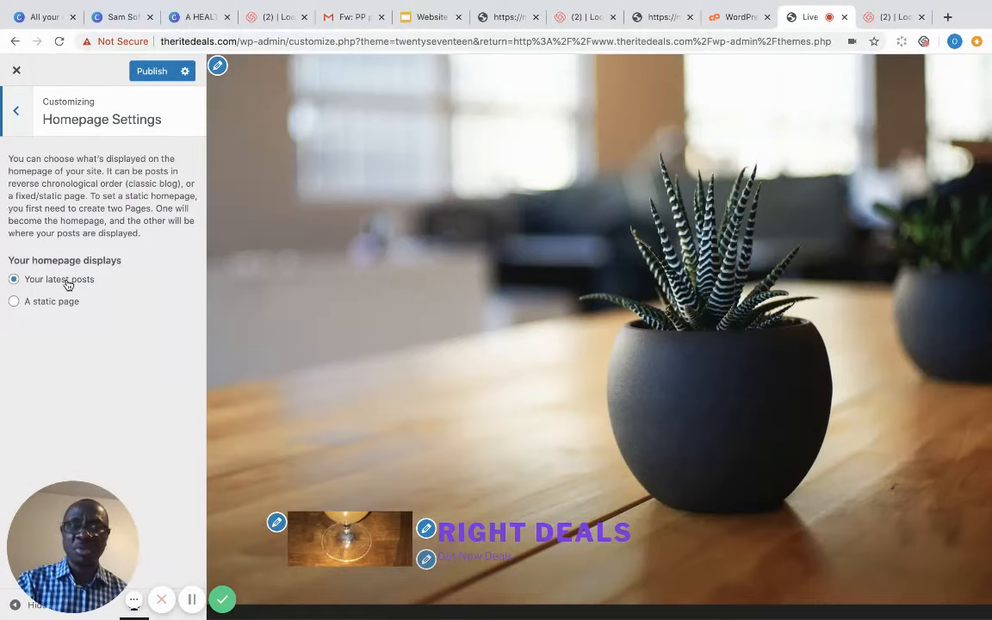
click(14, 303)
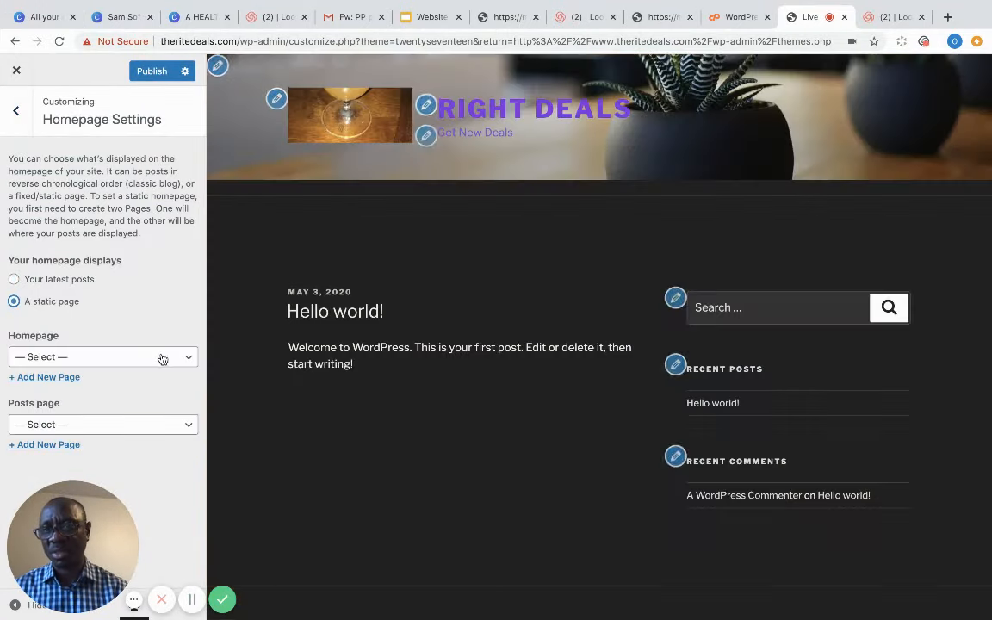
click(19, 112)
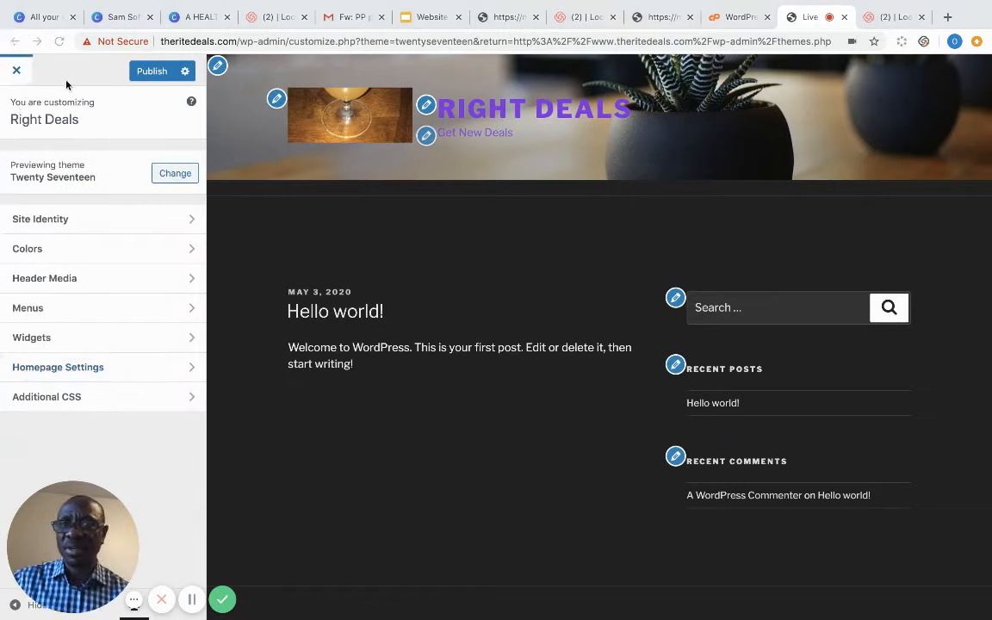
click(630, 133)
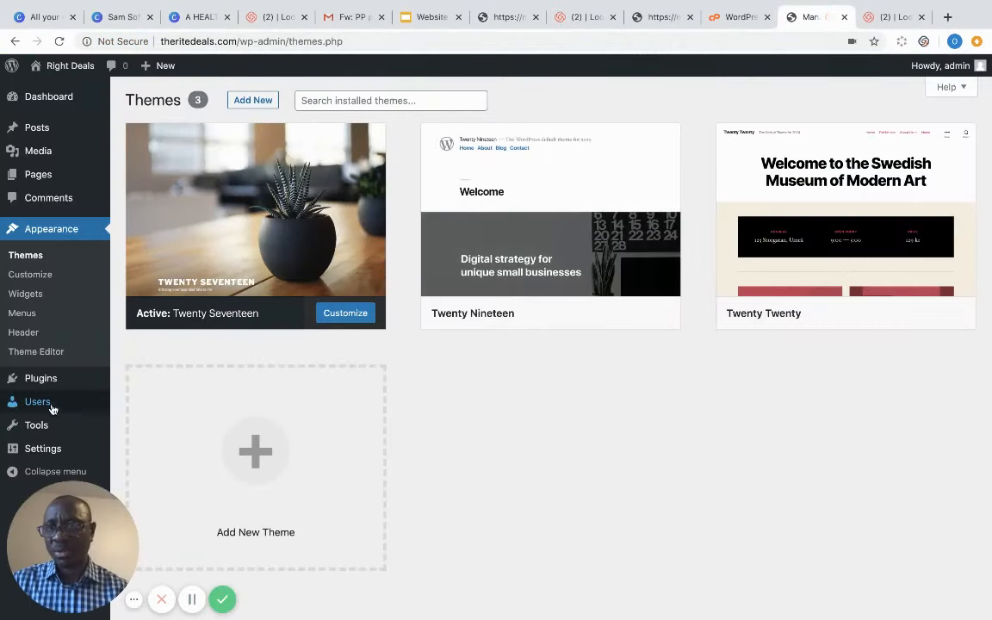
- Create a new navigation menu named 'Menu 101'
mouse_move(50, 387)
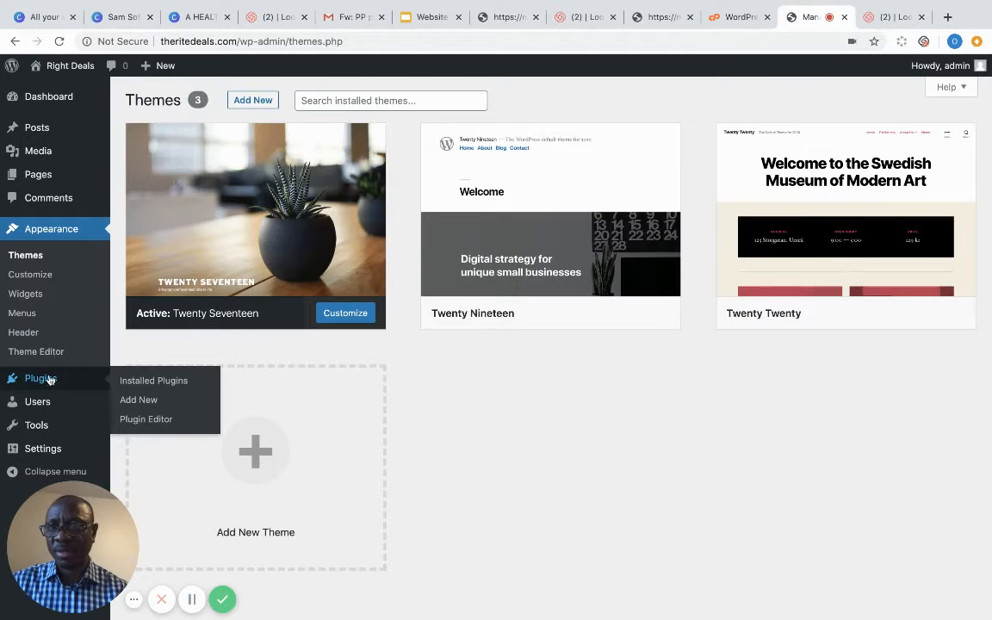
click(26, 315)
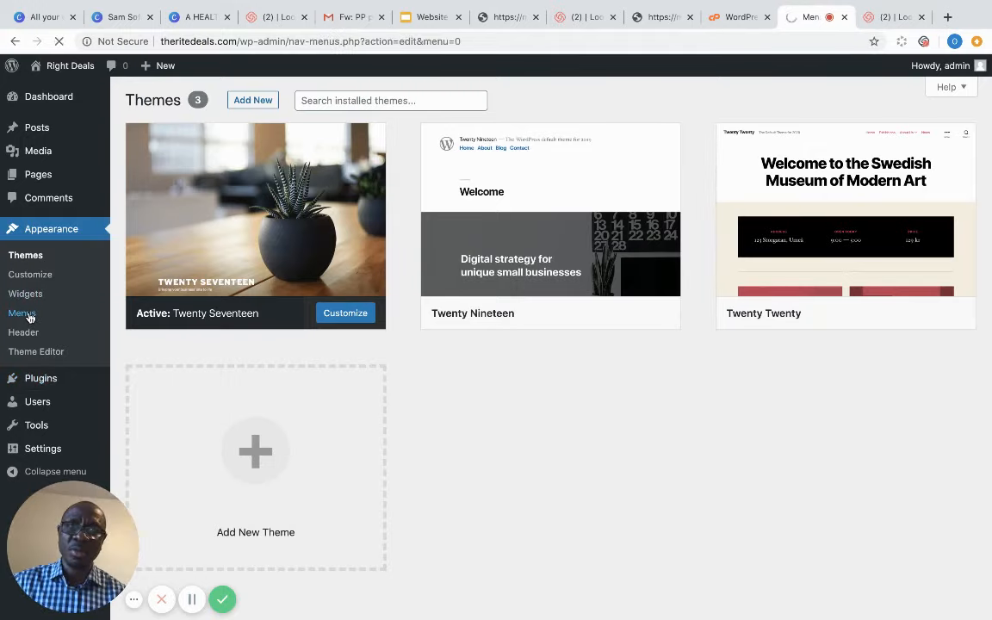
click(426, 256)
text(Menu 101)
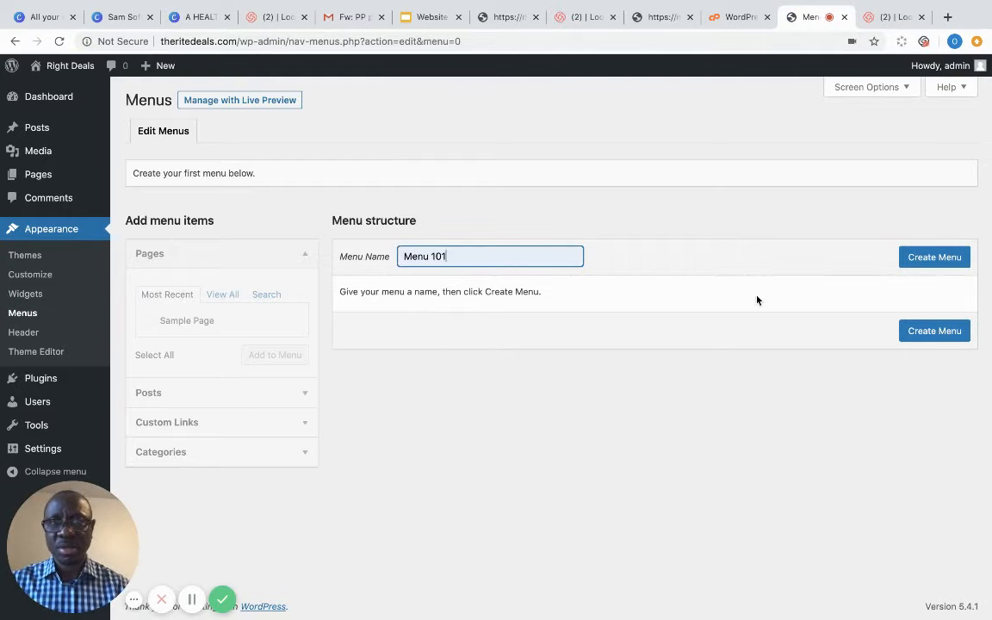
click(959, 259)
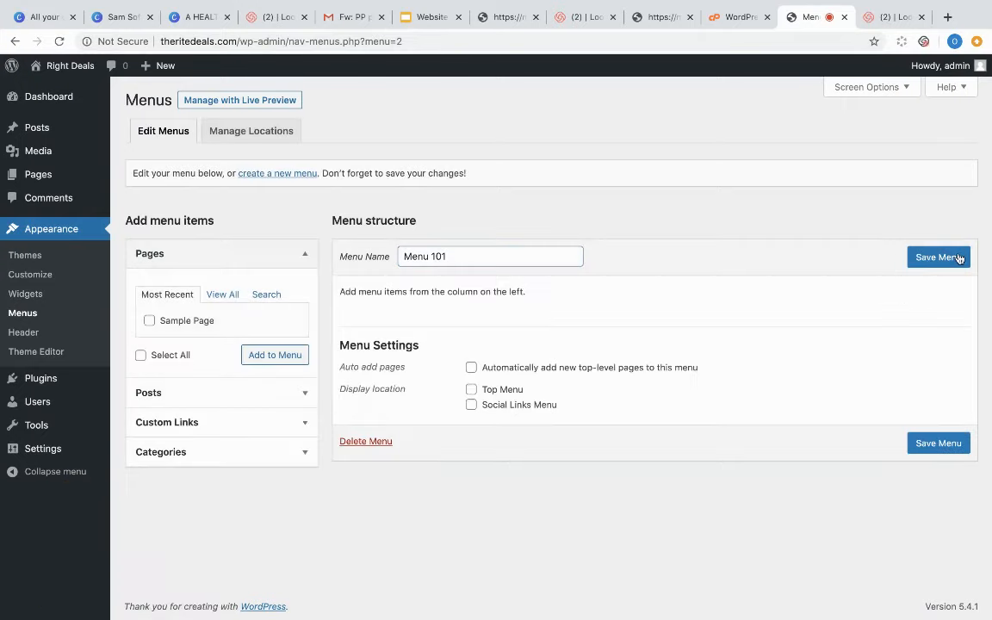
- Add Home and Sample Page to Menu 101, assign it to Top Menu, and save
click(275, 356)
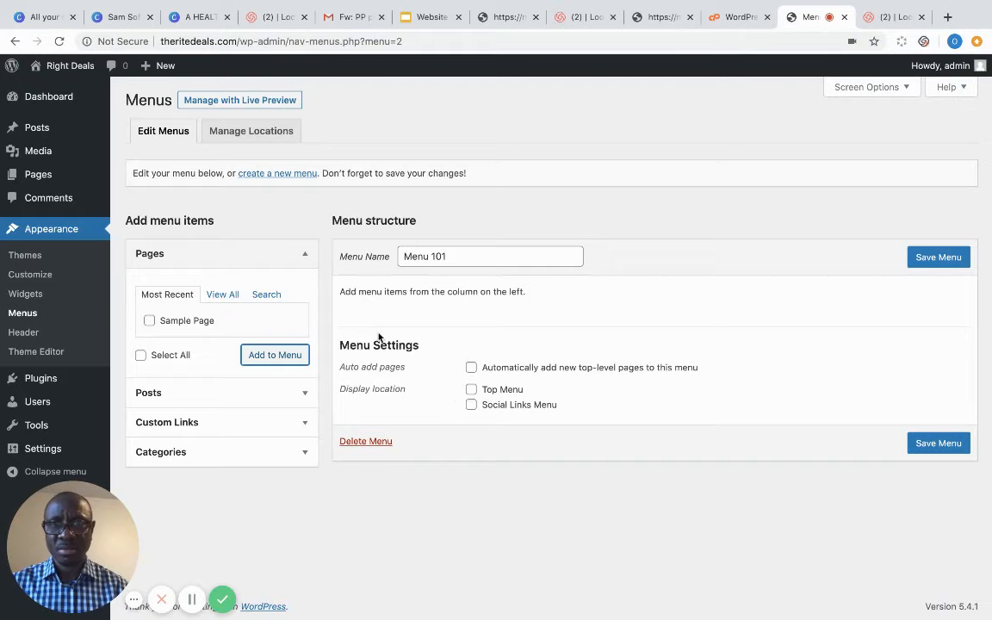
click(223, 297)
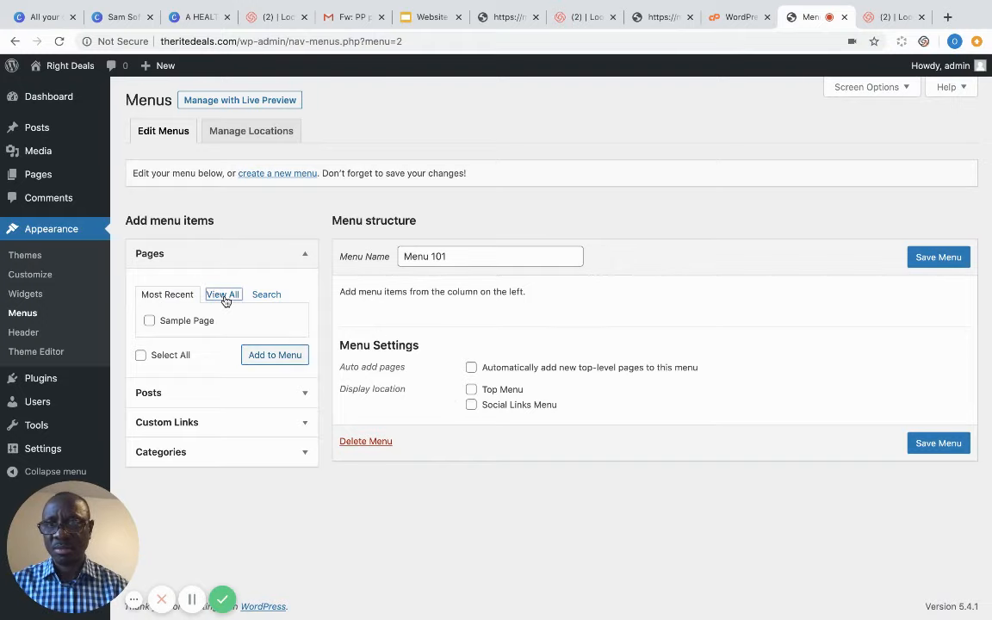
click(149, 320)
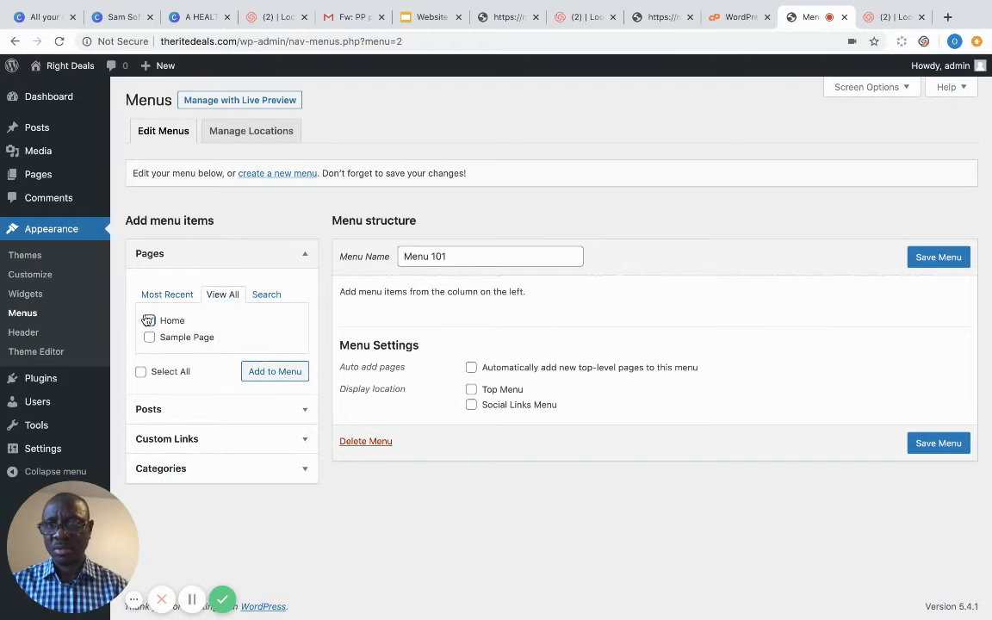
click(150, 338)
click(269, 376)
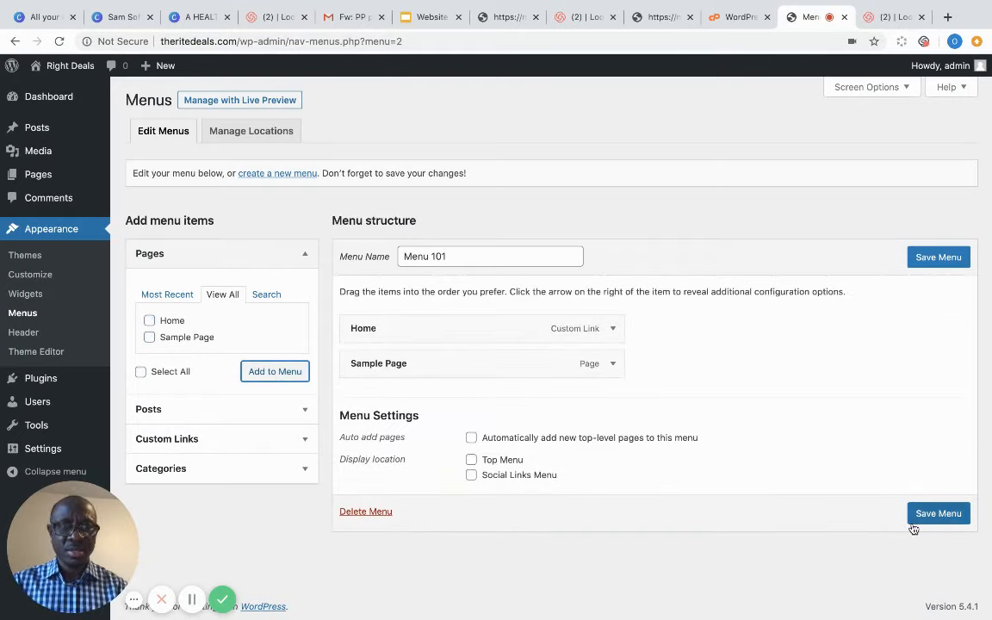
click(932, 515)
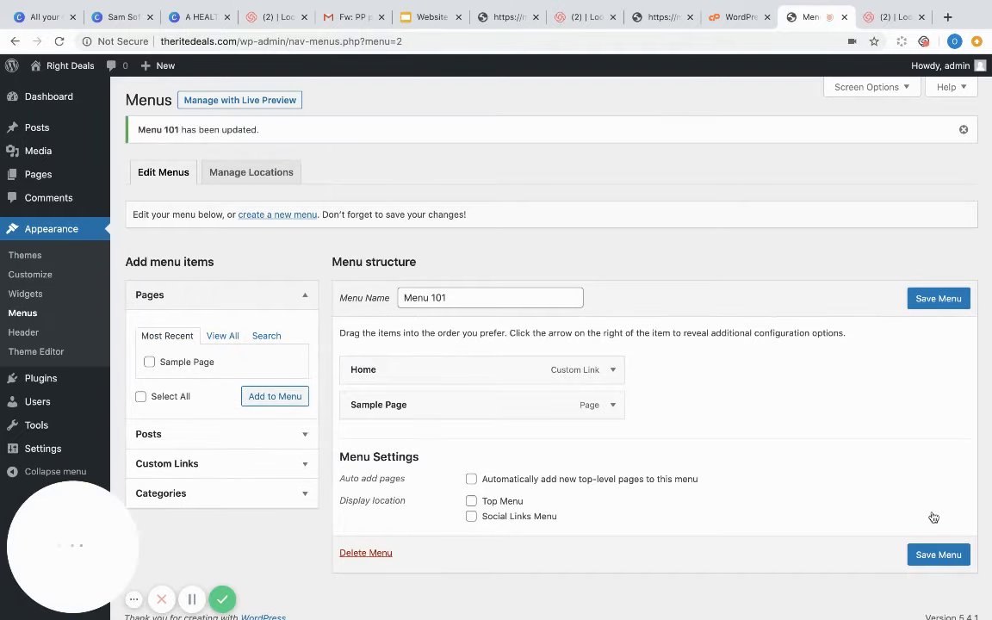
click(471, 501)
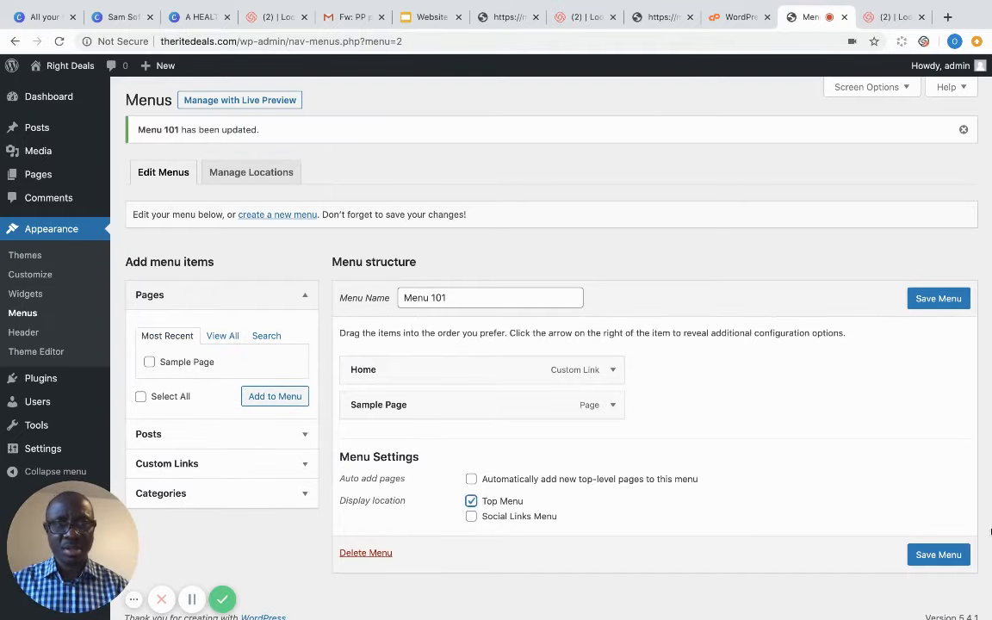
click(948, 554)
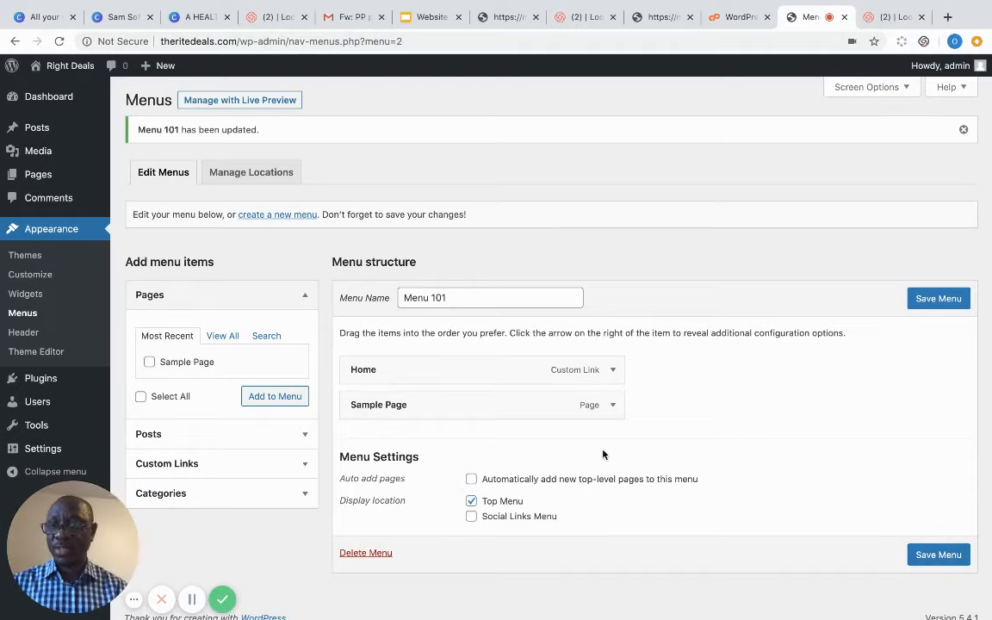
- Visit the live Right Deals site and scroll to view the Home and Sample Page menu
mouse_move(81, 81)
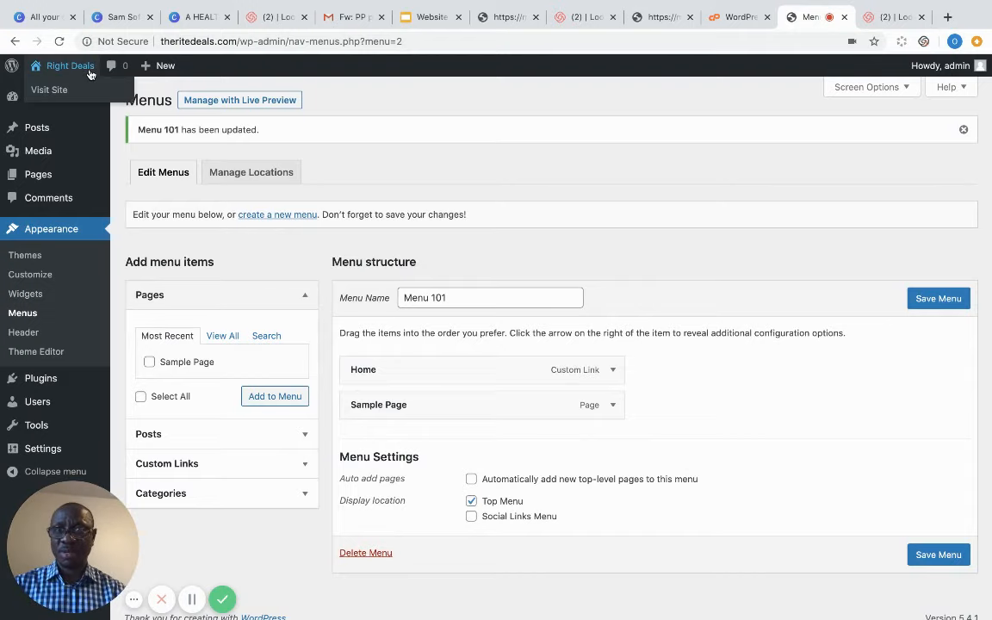
click(48, 90)
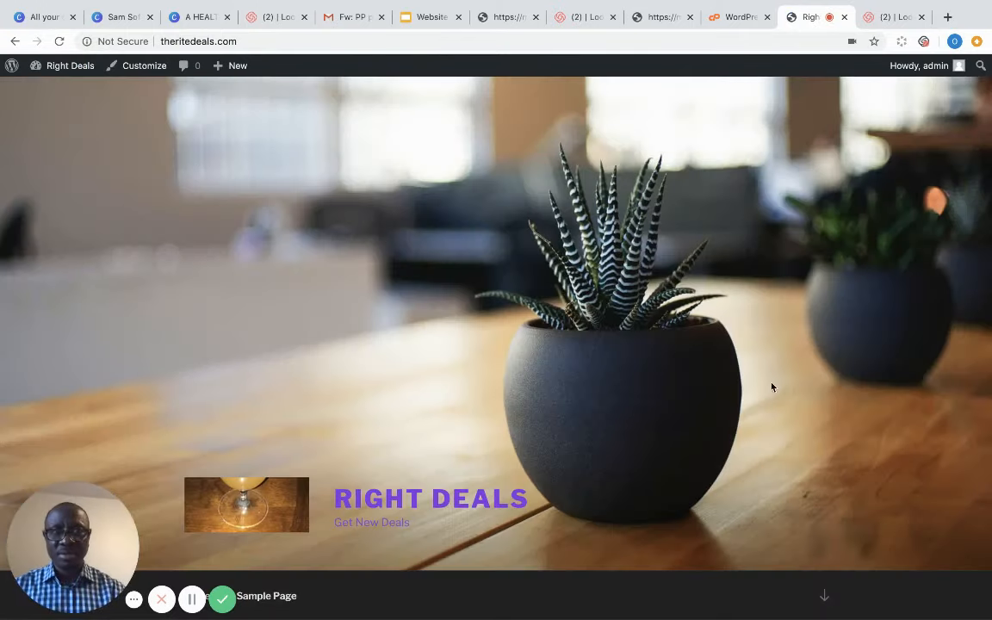
scroll(773, 388, down, 5)
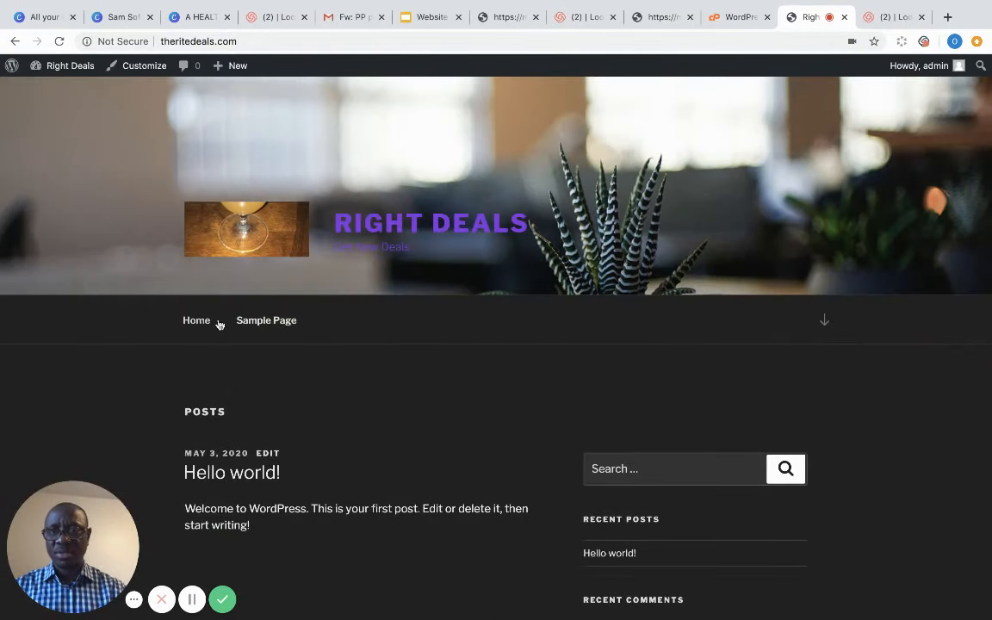
scroll(325, 346, down, 3)
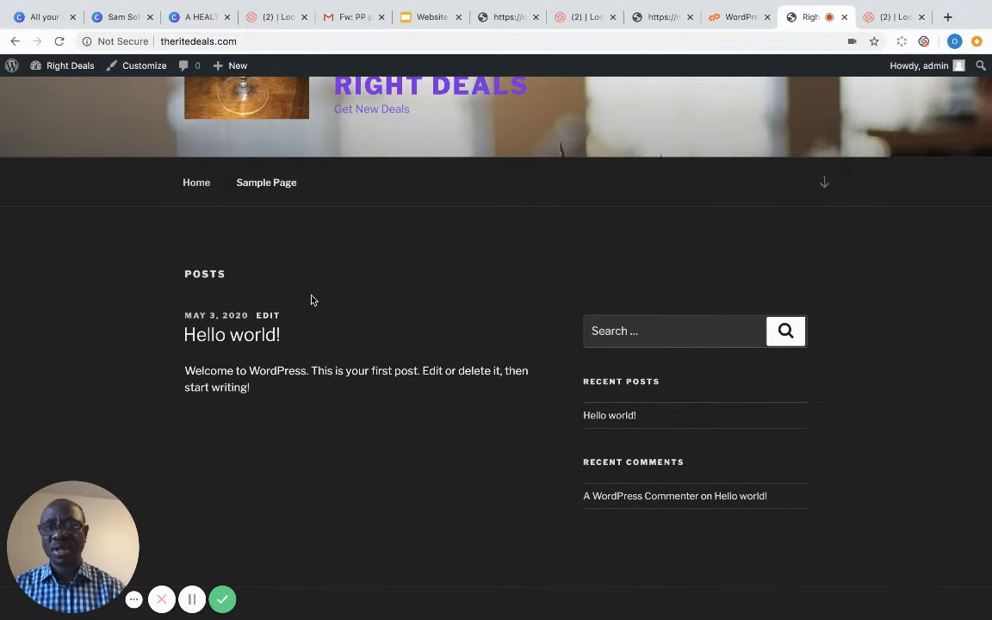
scroll(312, 300, up, 5)
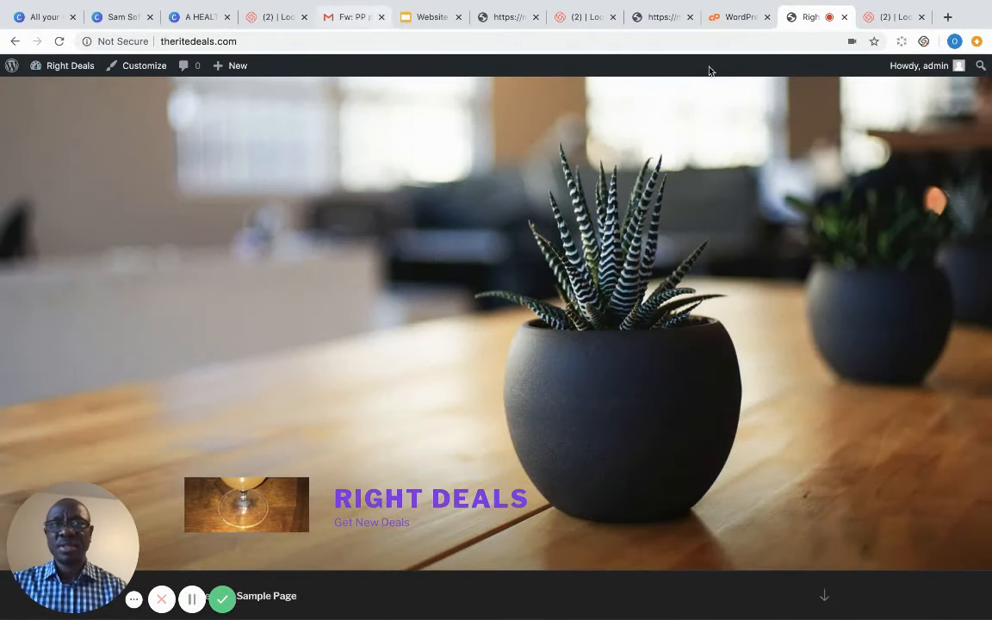
- From the dashboard, go to Plugins > Add New and search for 'coming soon'
mouse_move(56, 64)
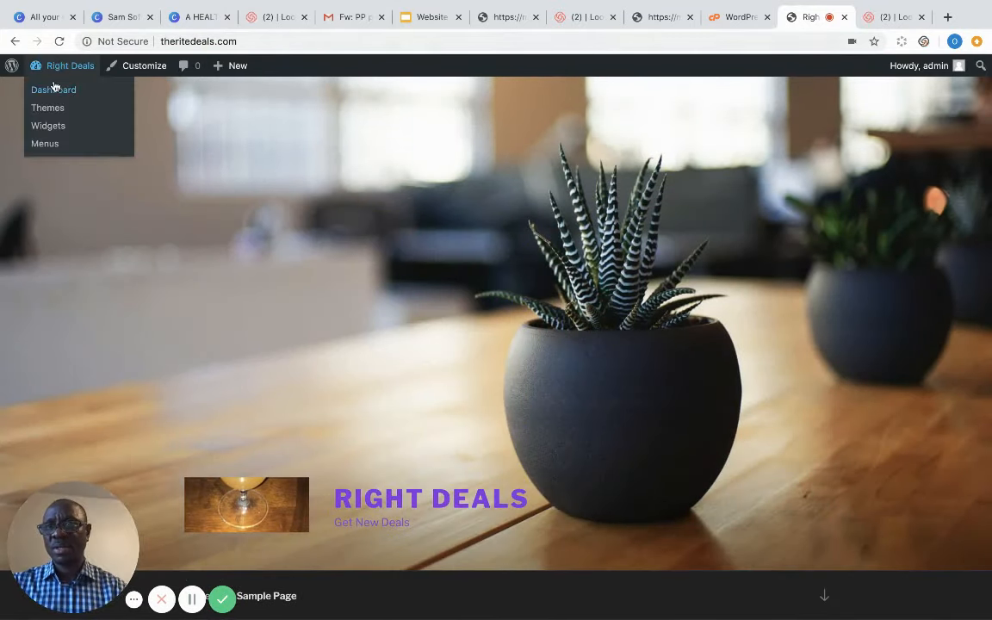
click(54, 90)
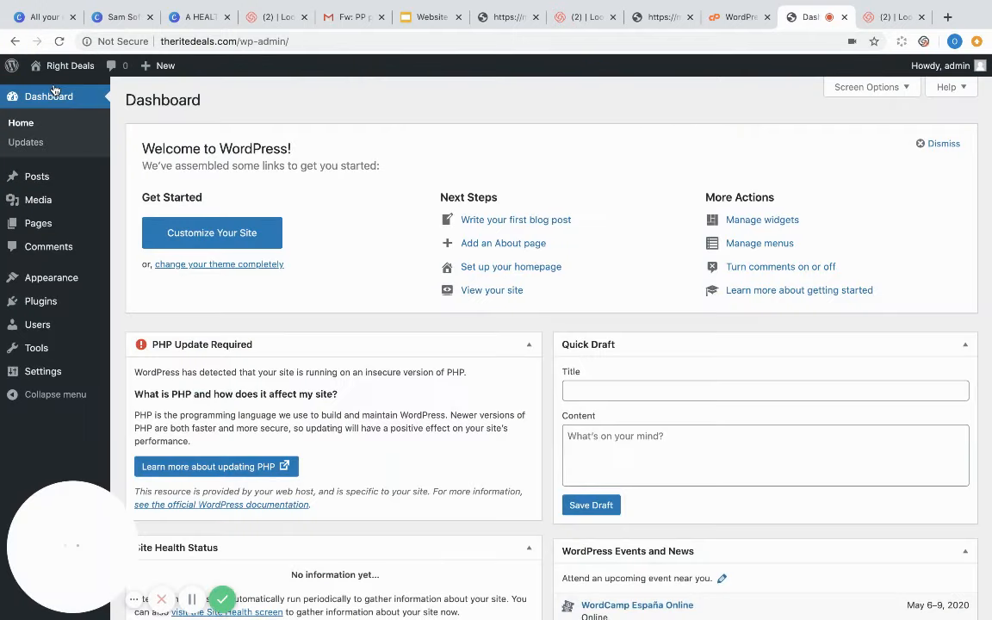
mouse_move(52, 306)
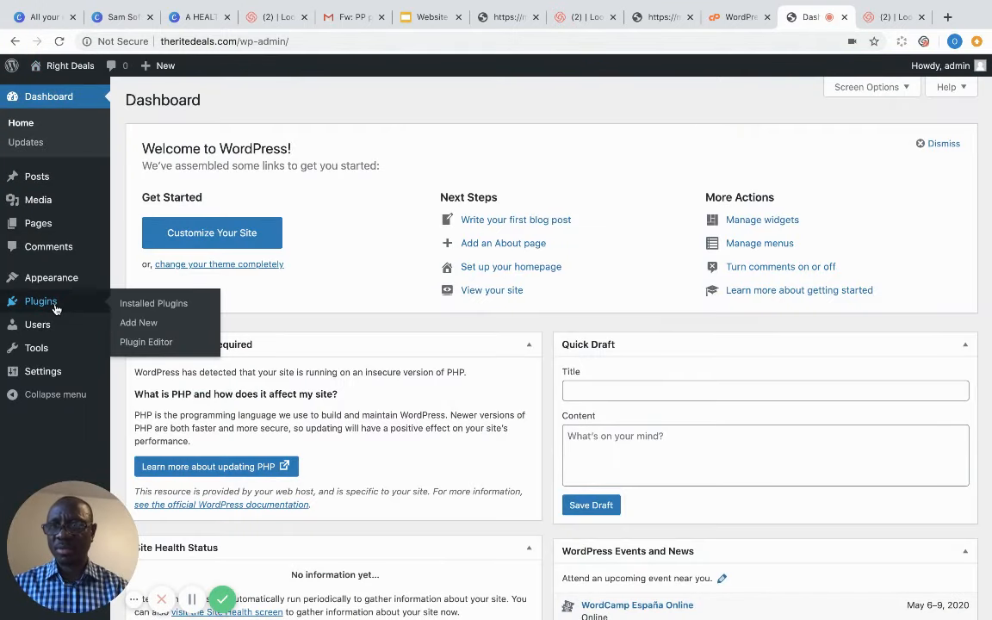
mouse_move(73, 280)
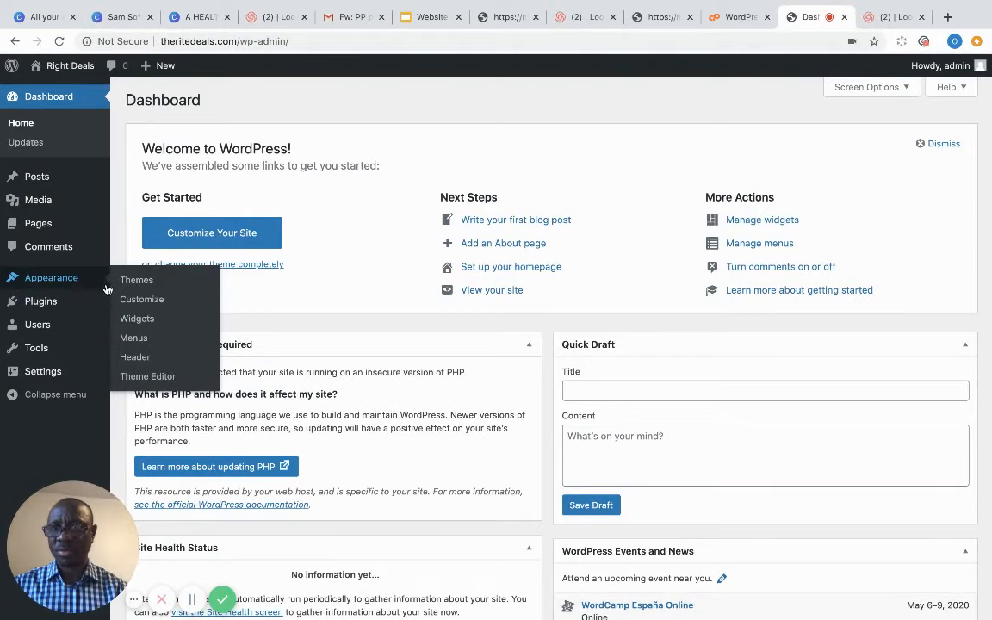
click(40, 303)
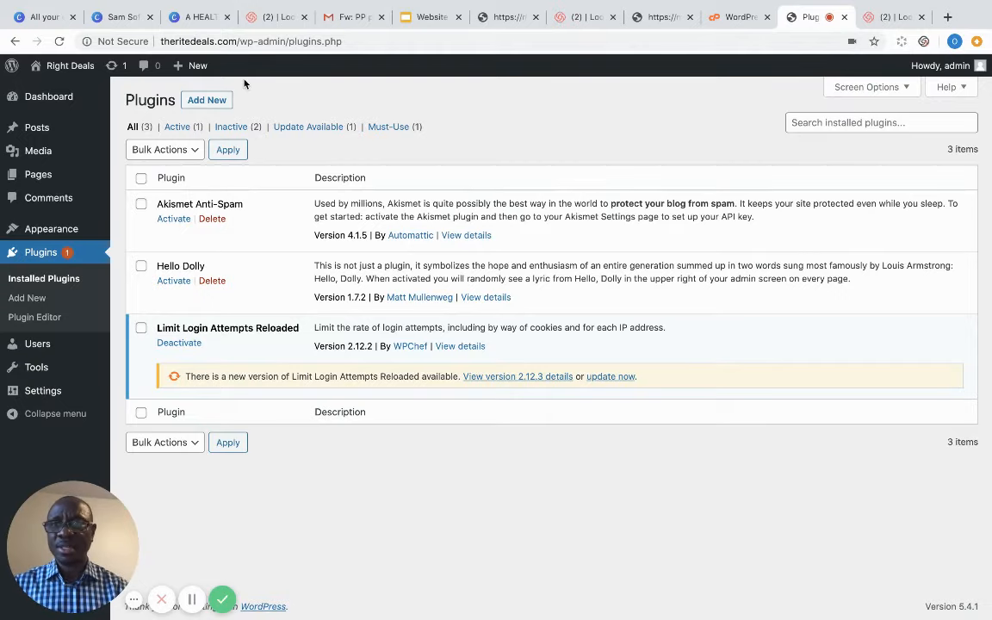
click(217, 101)
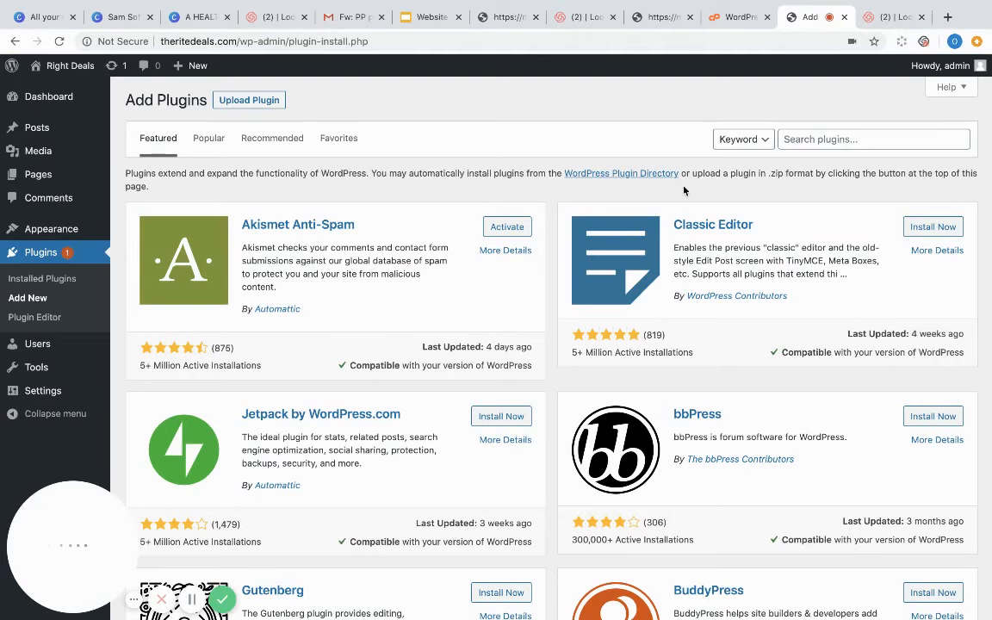
click(812, 142)
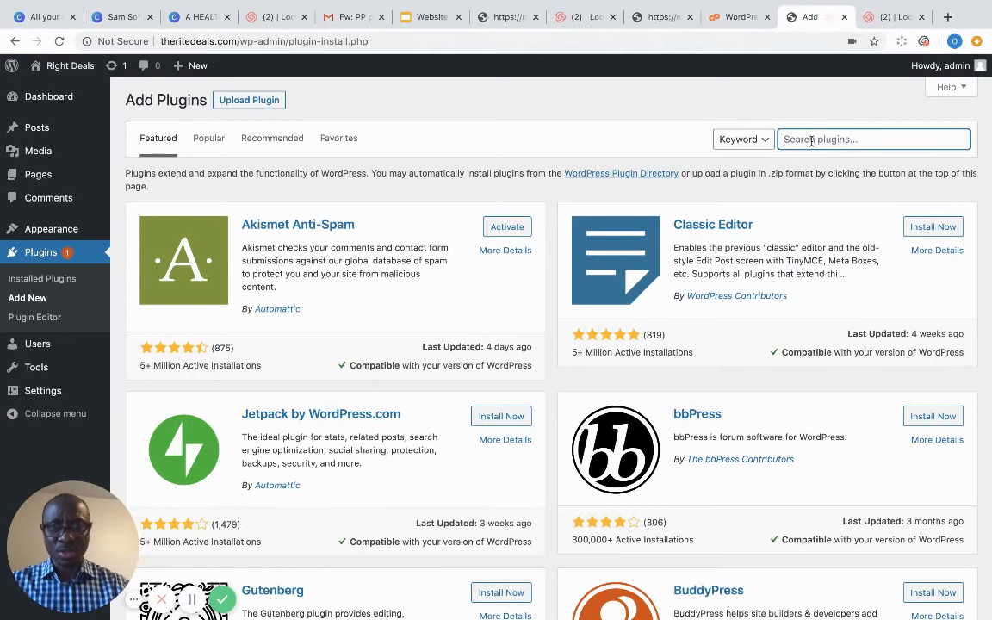
text(com)
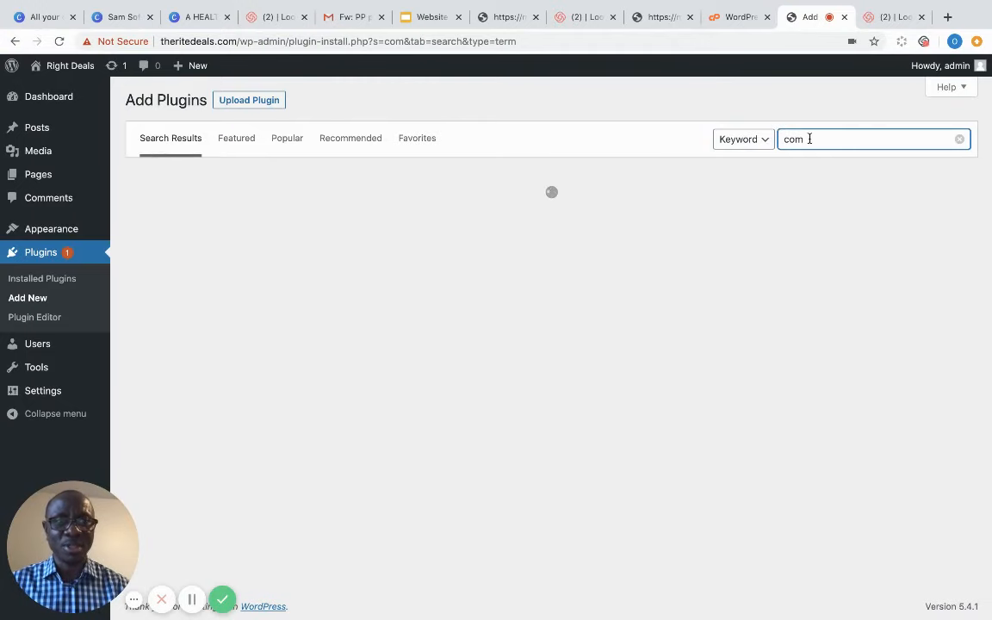
text(ing soon)
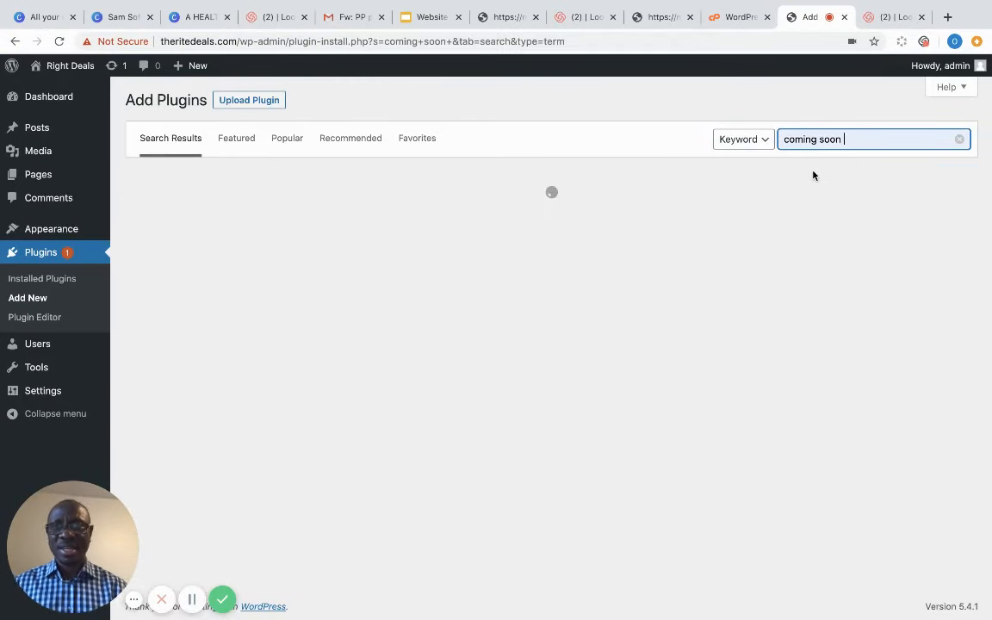
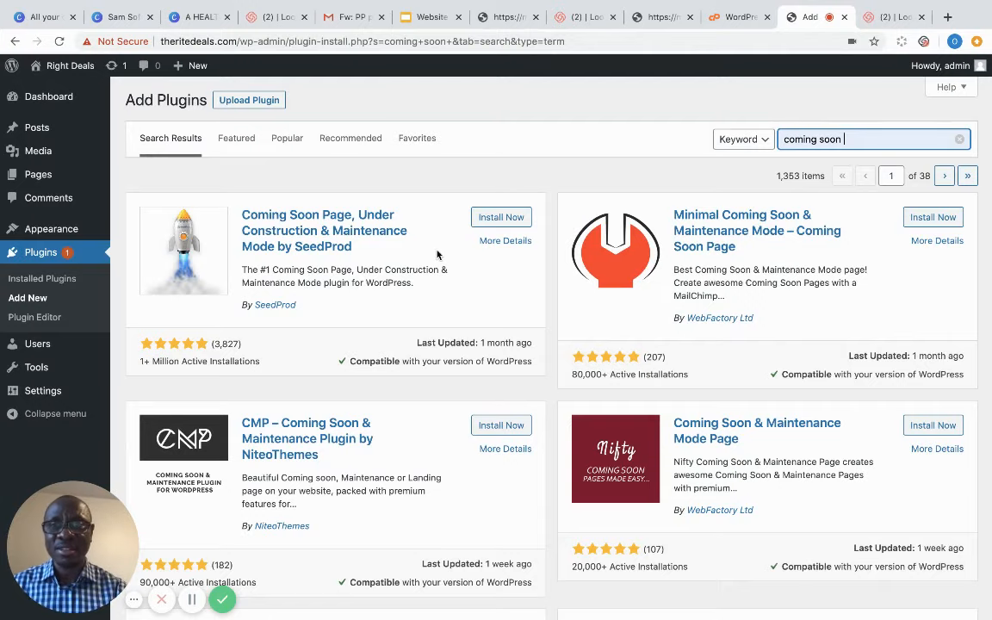
- Install the SeedProd Coming Soon Page plugin from the search results and activate it
click(488, 221)
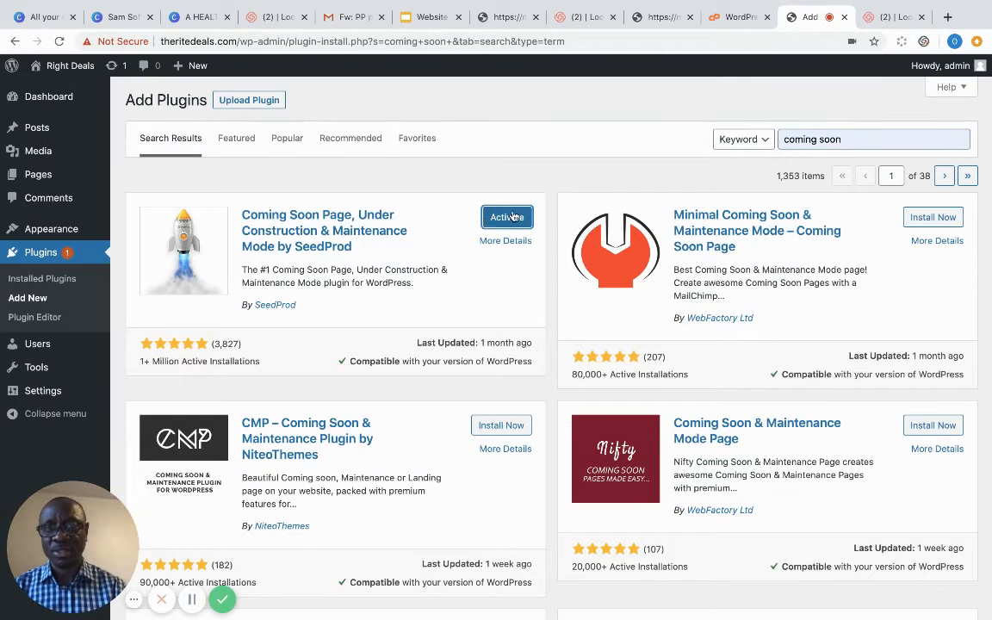
click(512, 218)
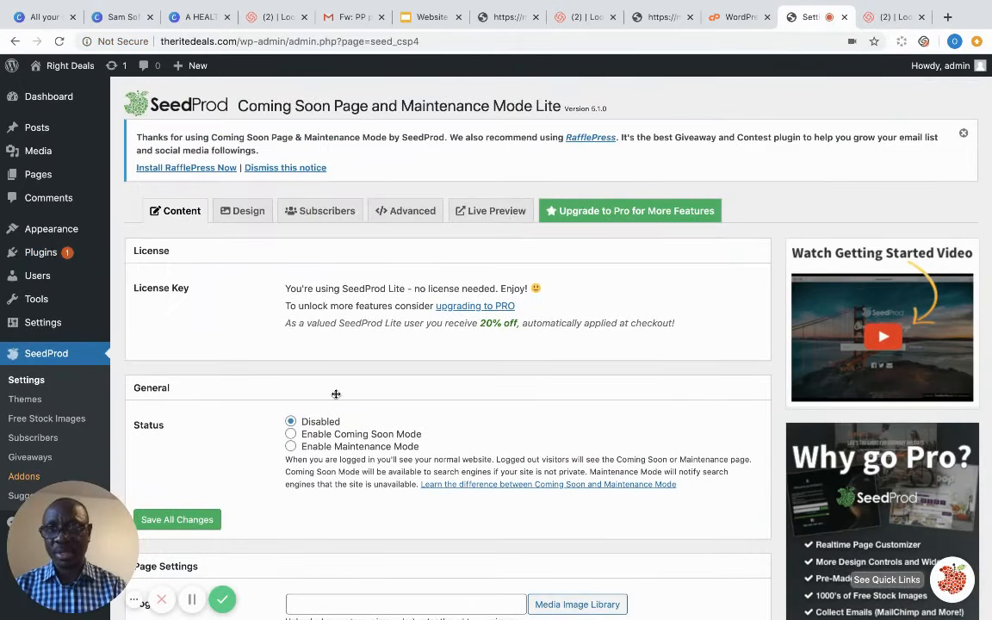
- Enable Coming Soon Mode and set the drink photo from the media library as the logo
click(292, 435)
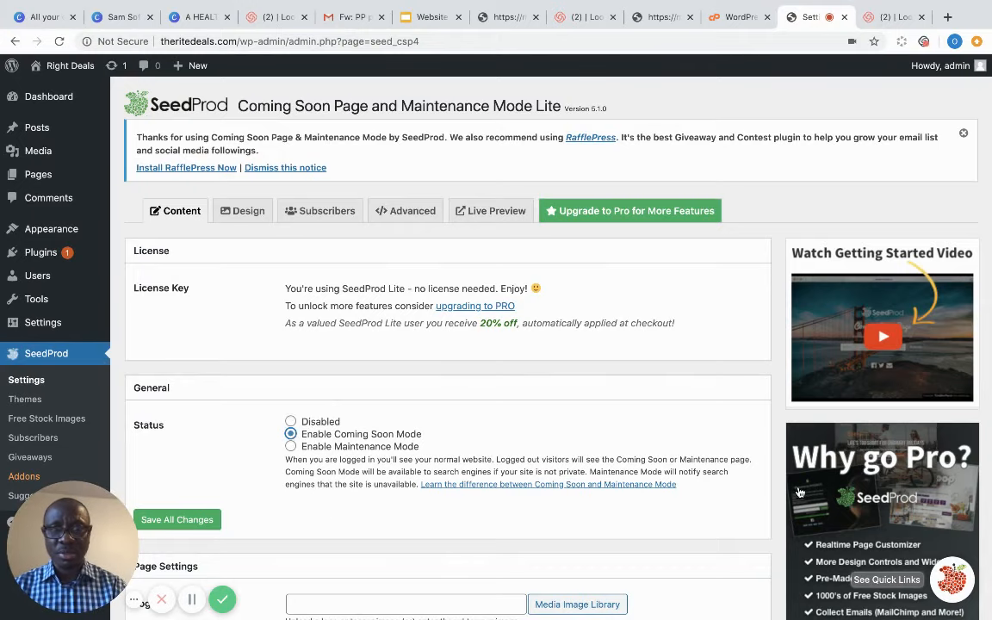
scroll(774, 490, down, 5)
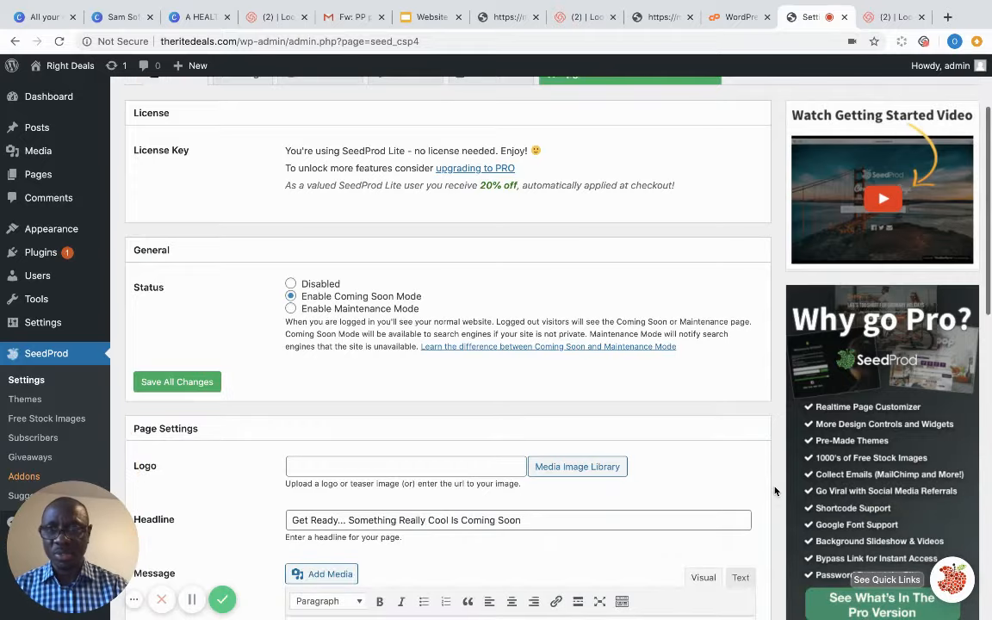
scroll(774, 491, down, 4)
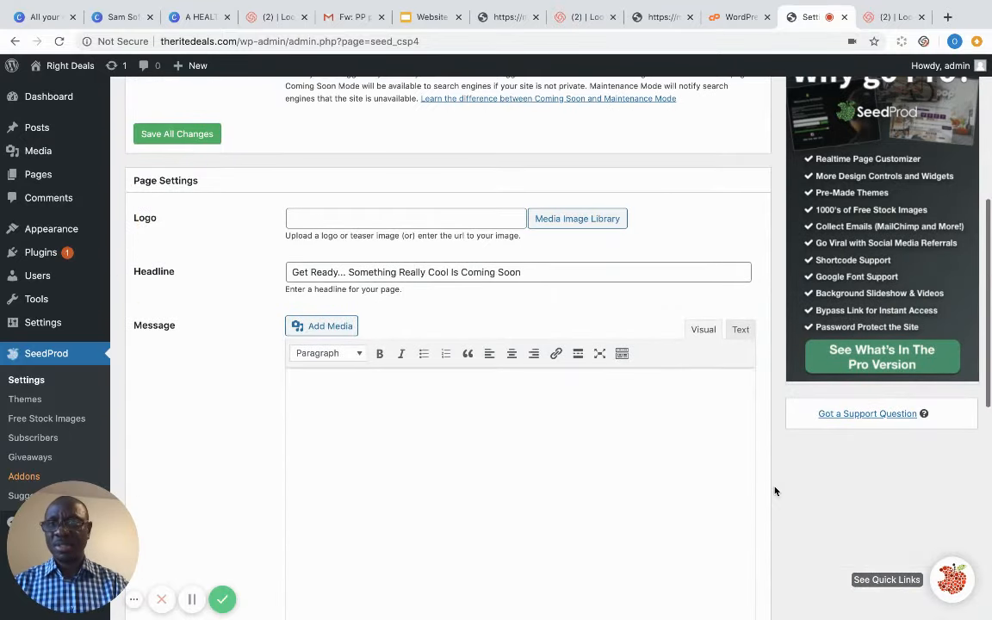
click(581, 220)
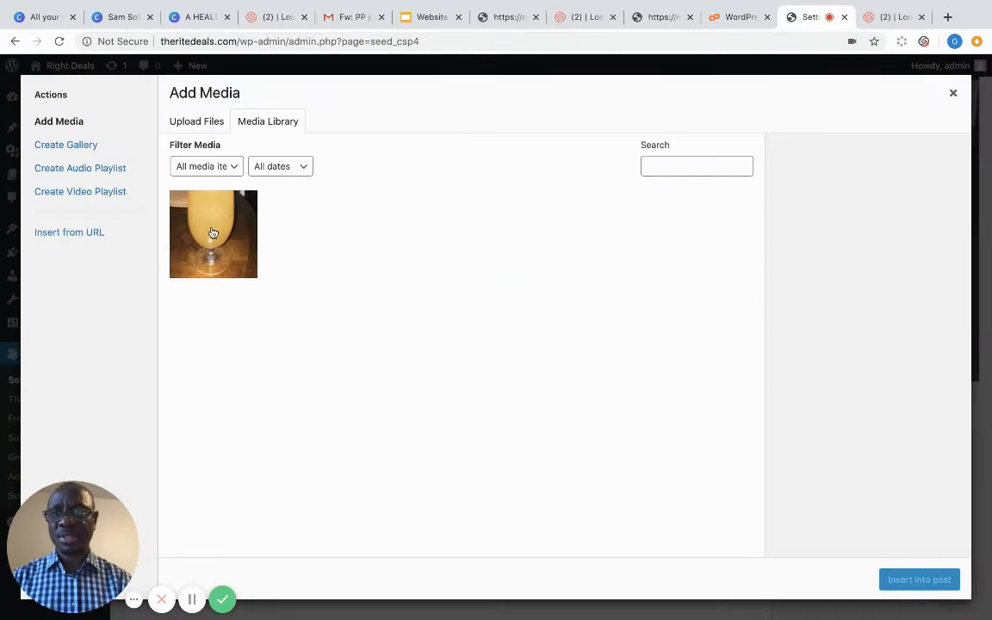
click(212, 233)
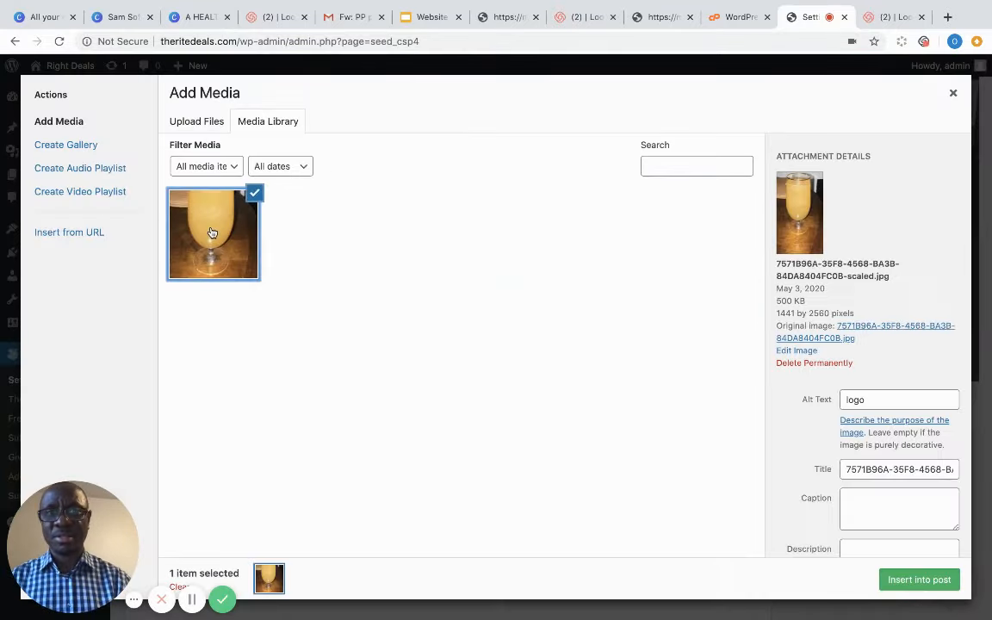
click(930, 579)
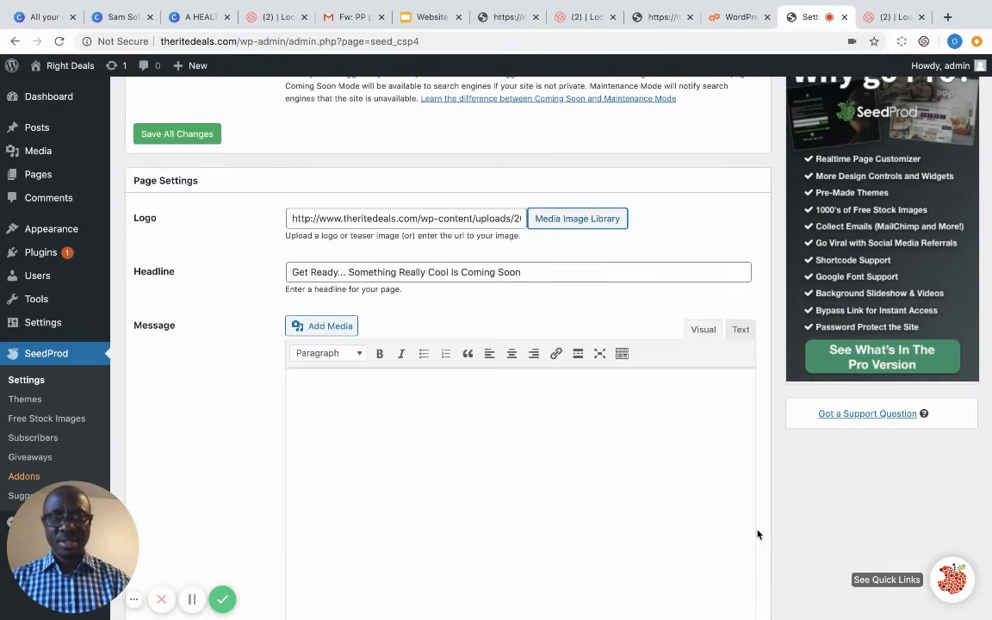
click(349, 405)
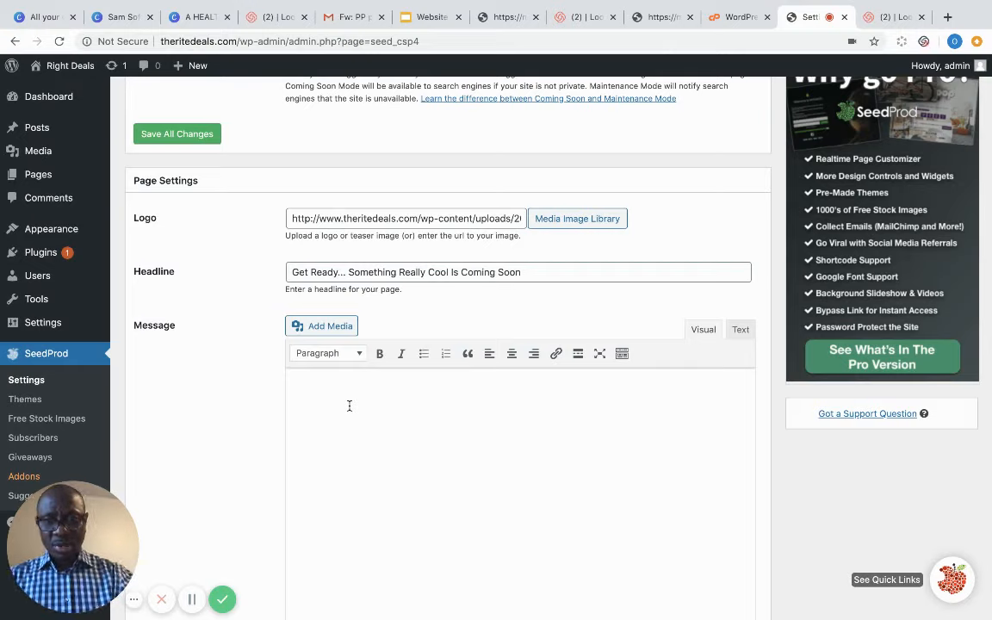
- Enter the message 'Our website underconstruction. Check back. Any inquiries email' followed by the support e-mail address
text(Our)
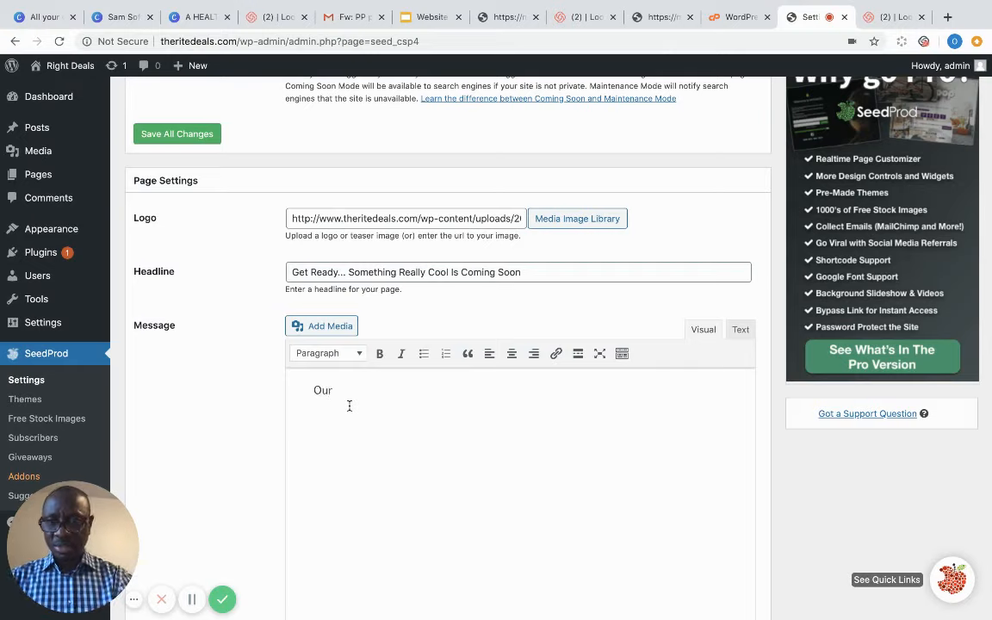
text( websi)
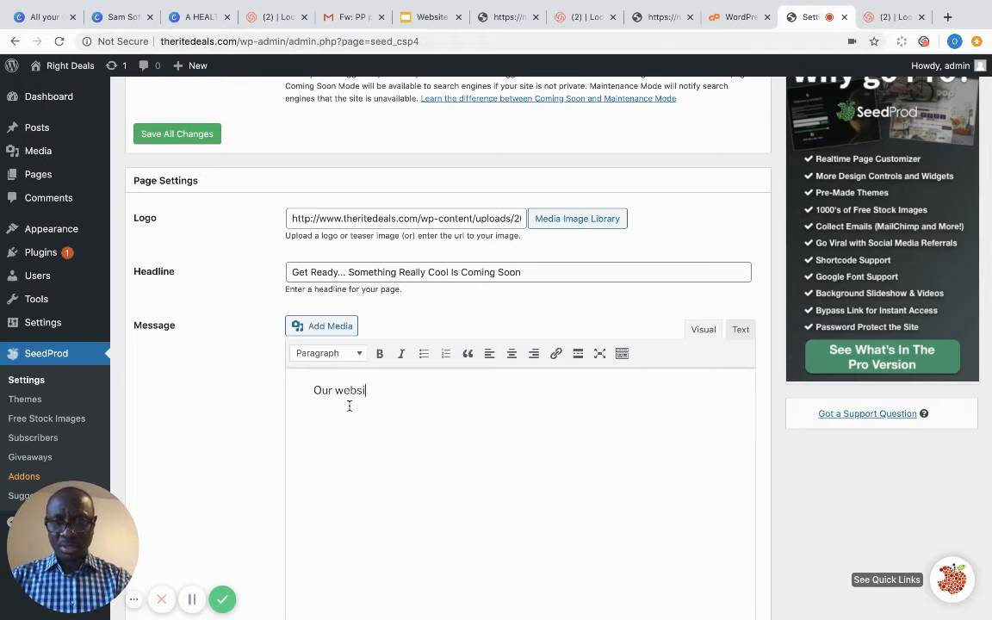
text(te under)
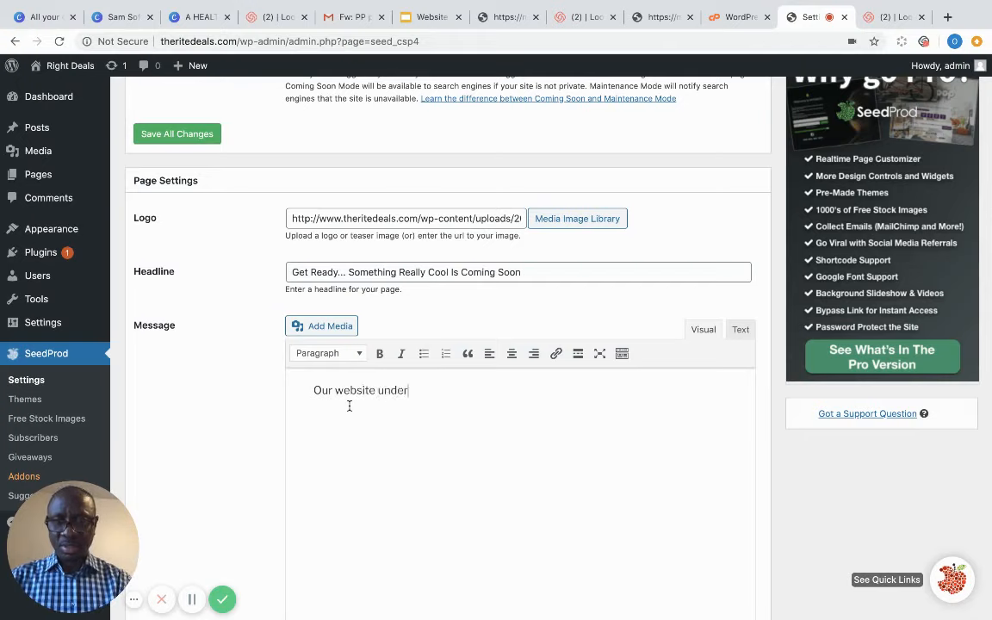
text(cons)
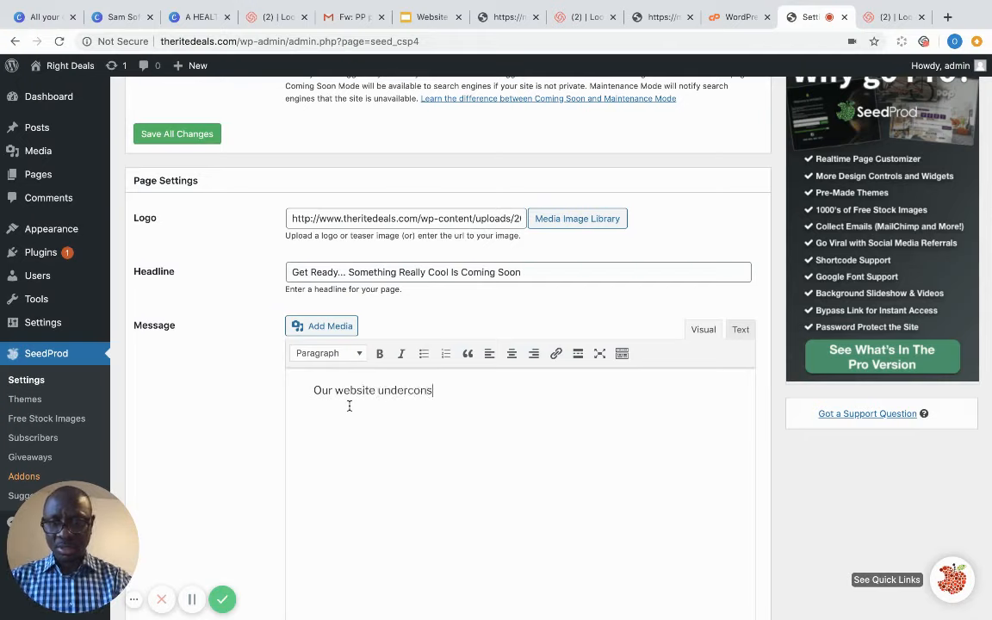
text(truction. )
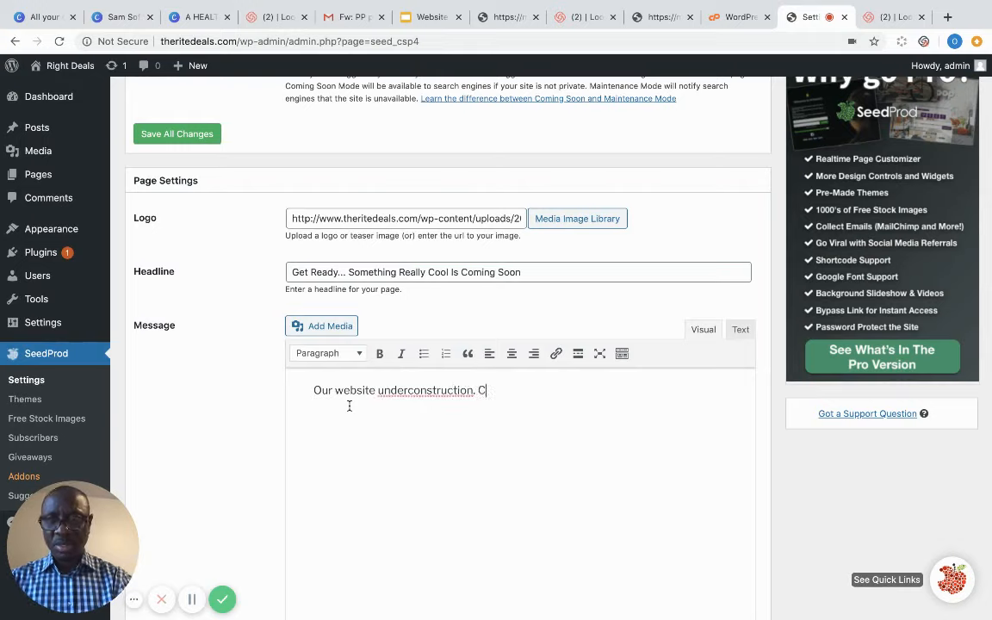
text(Chec)
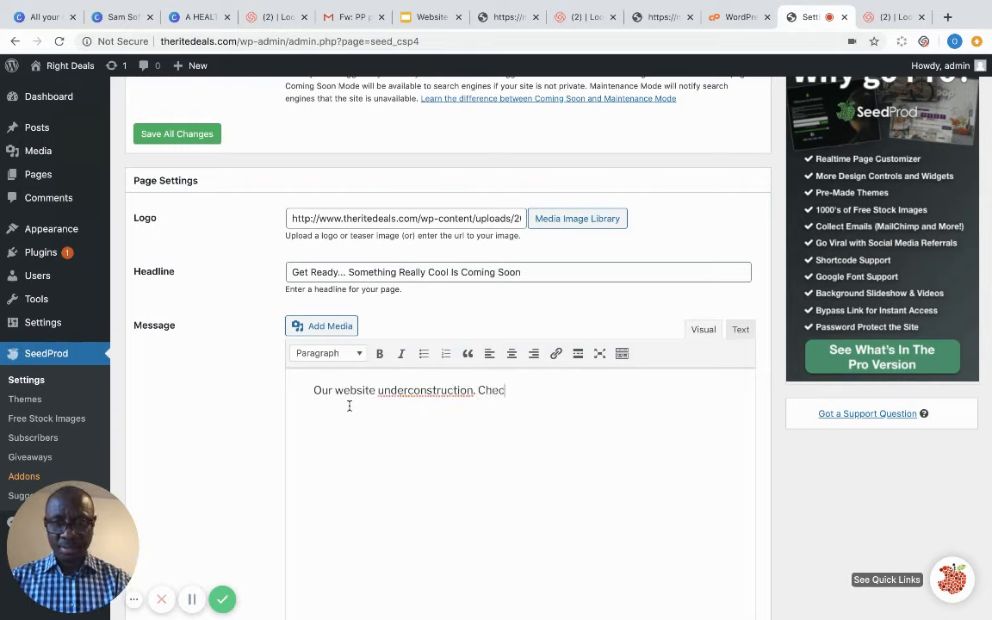
text(k back)
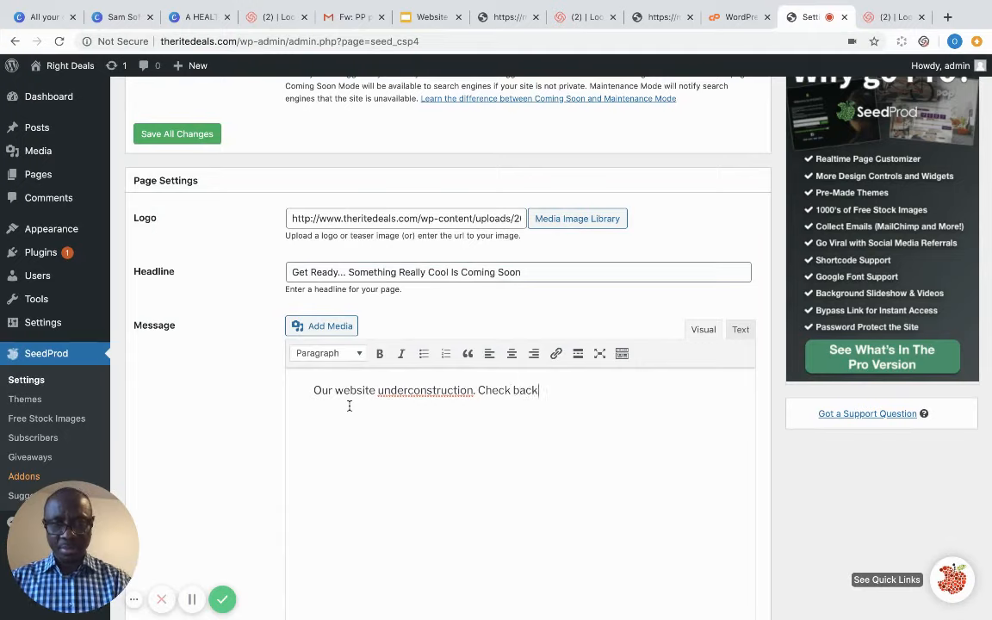
text(. Any in)
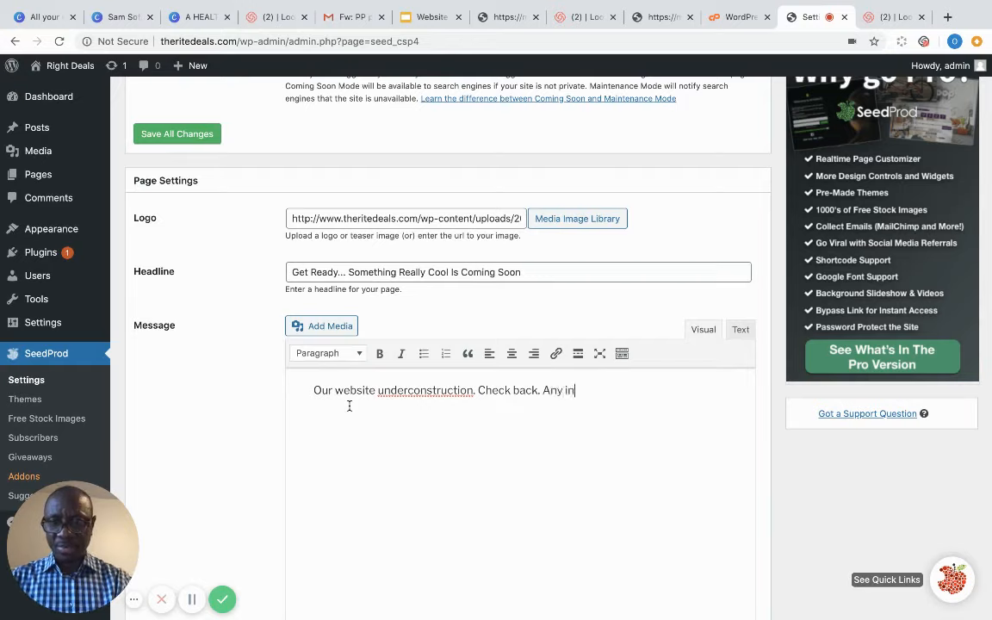
text(quiries )
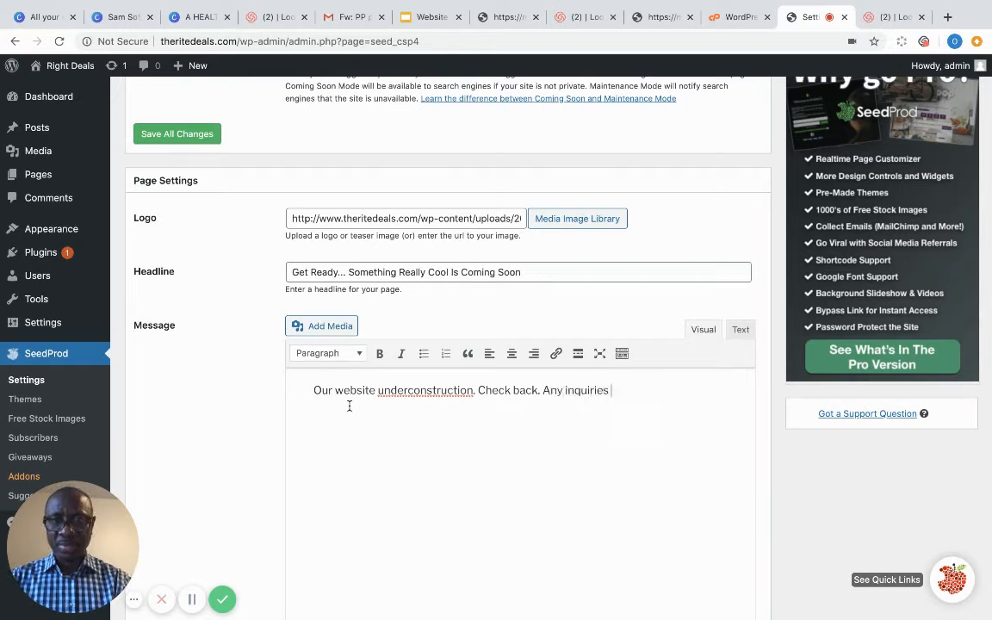
text(email )
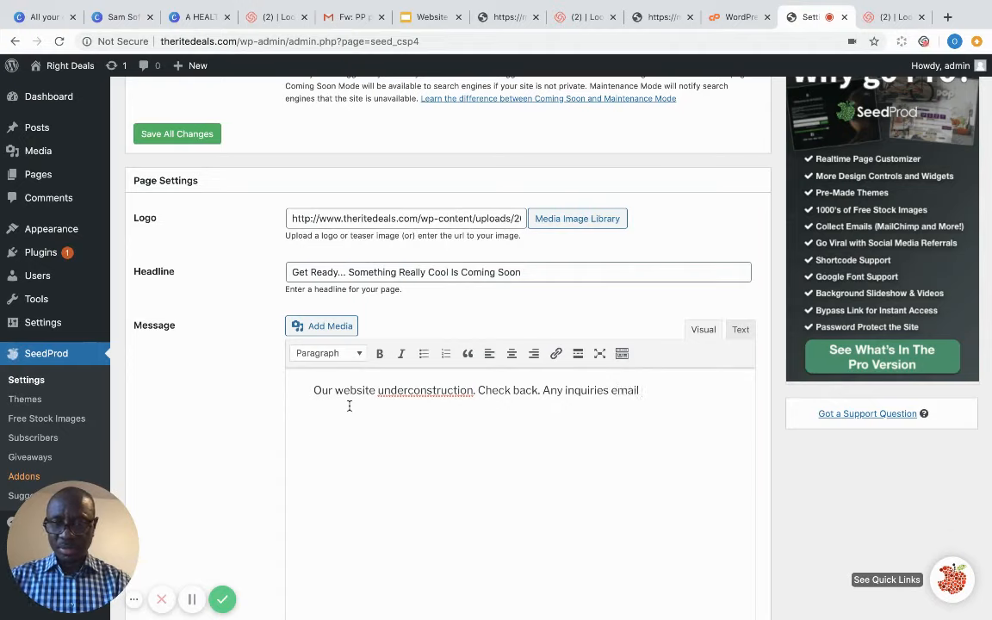
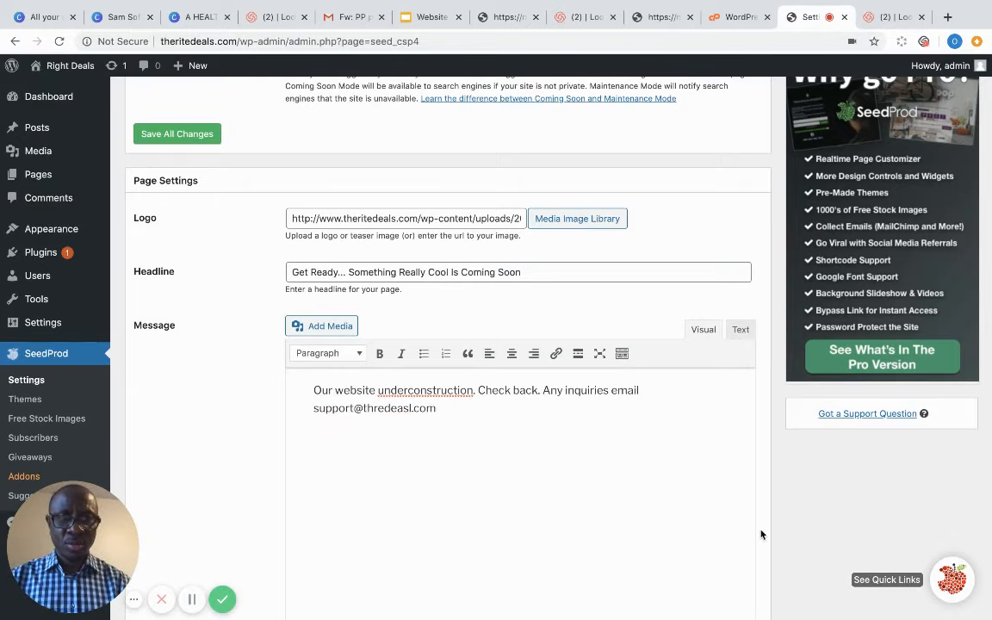
scroll(762, 535, down, 5)
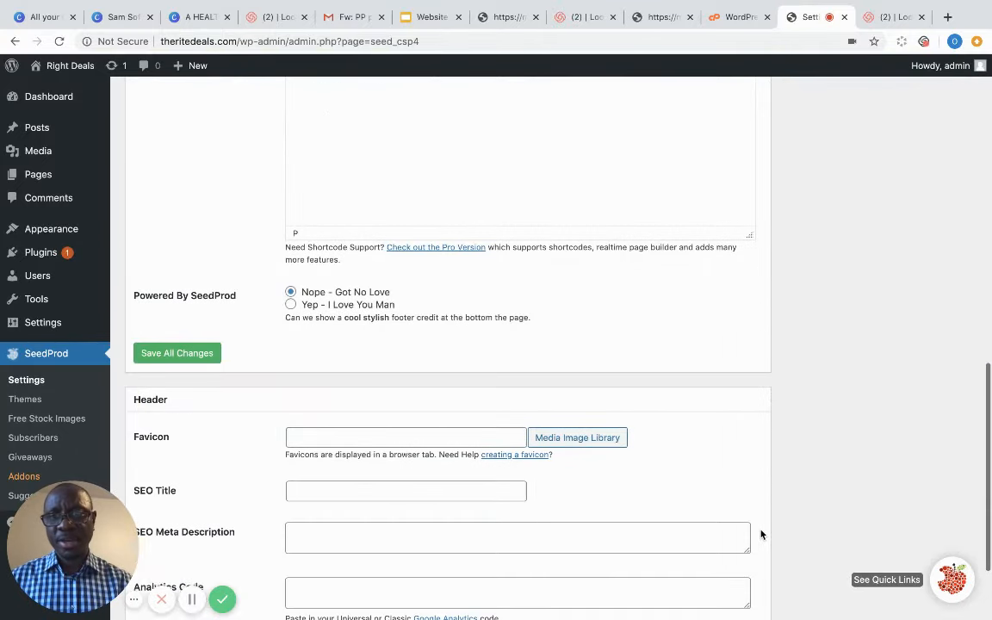
scroll(761, 535, down, 3)
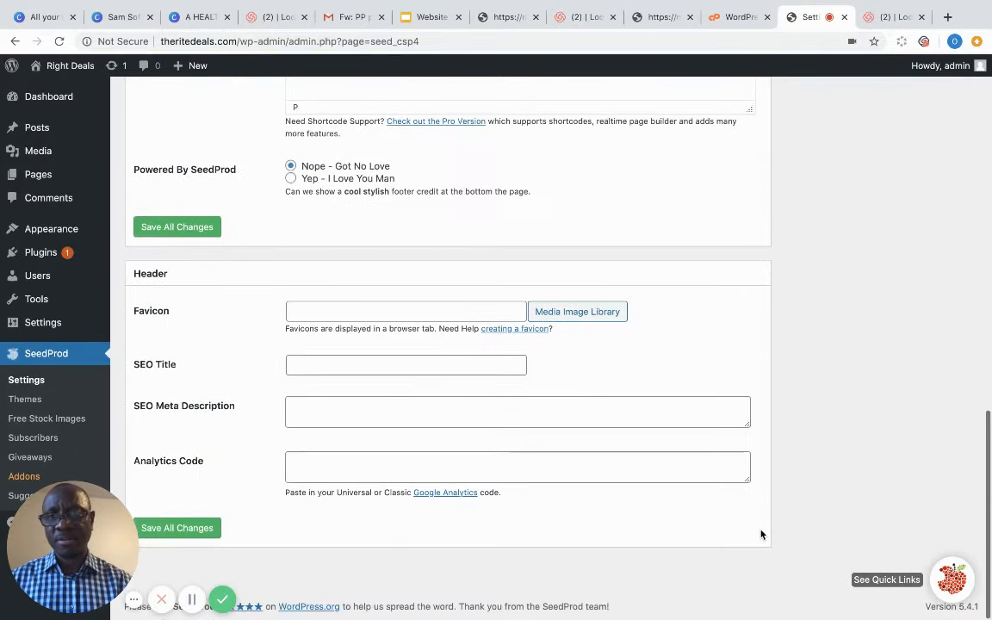
- Save the SeedProd settings and preview the live Coming Soon page
click(207, 527)
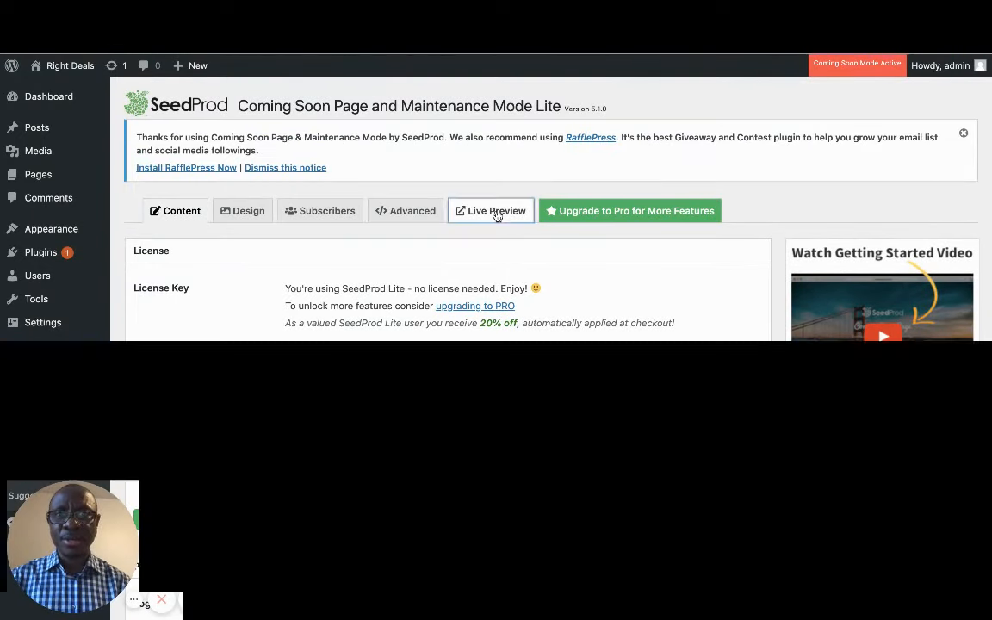
click(496, 215)
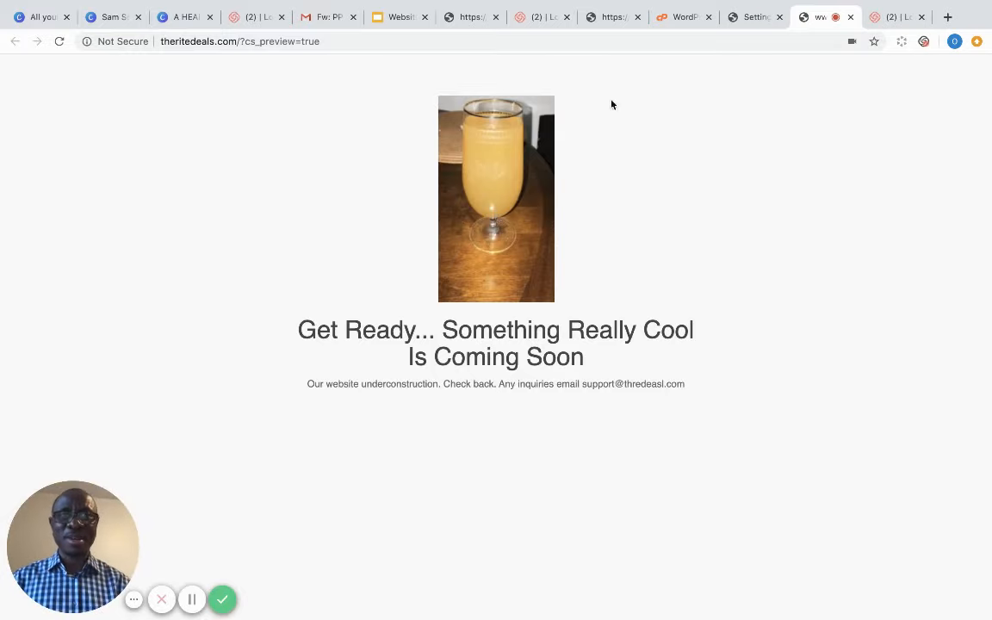
click(753, 17)
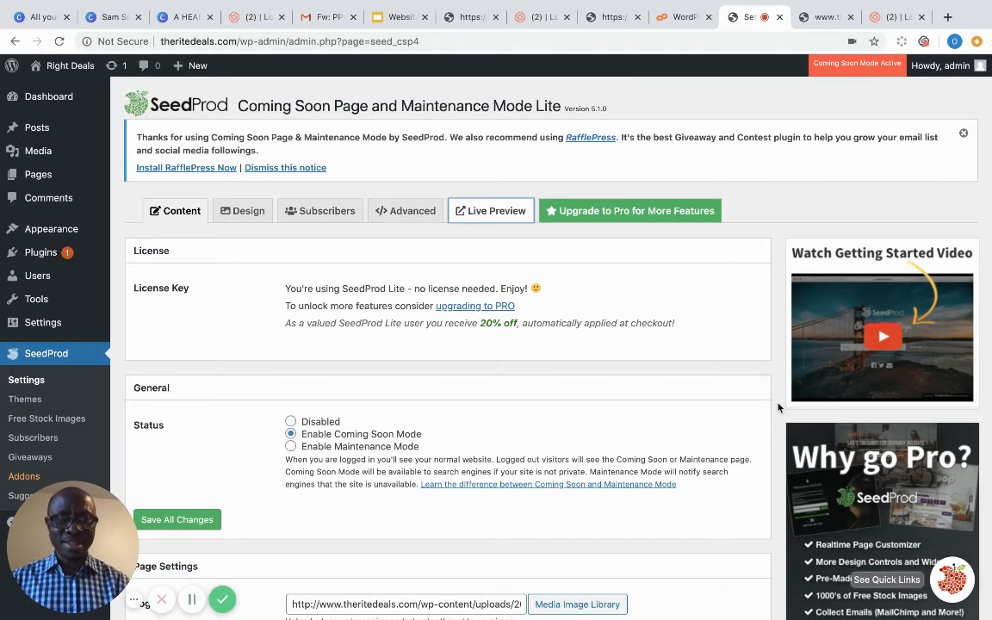
- Go to the Settings > General page
scroll(760, 413, down, 3)
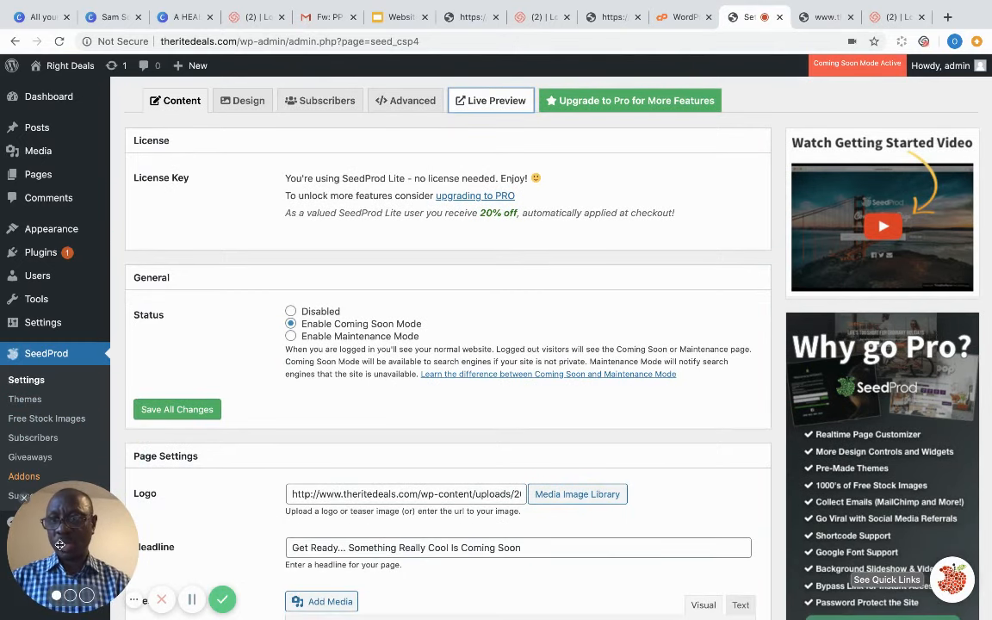
drag(69, 544, 523, 448)
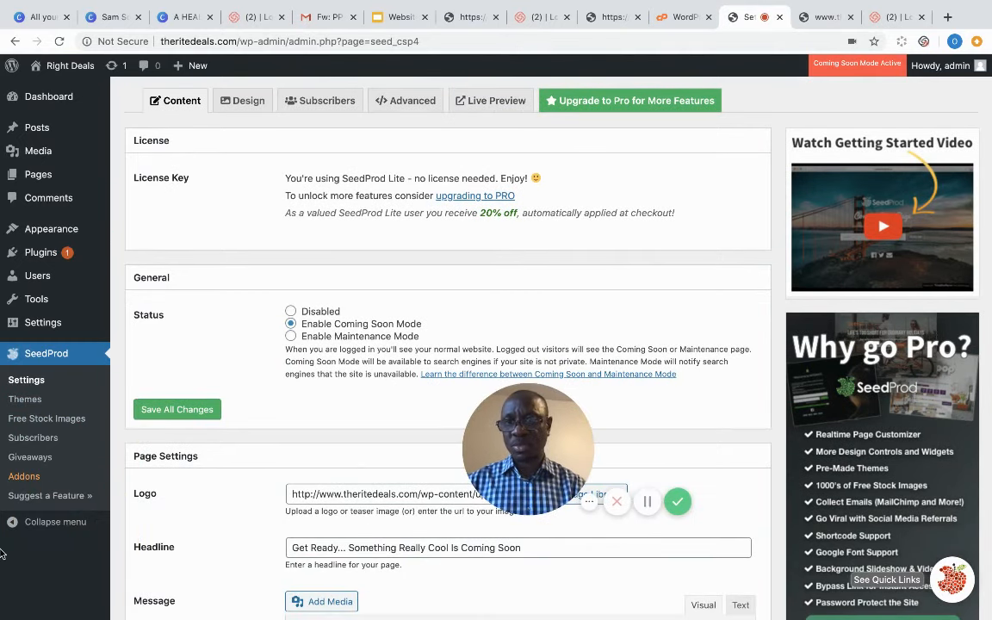
mouse_move(51, 331)
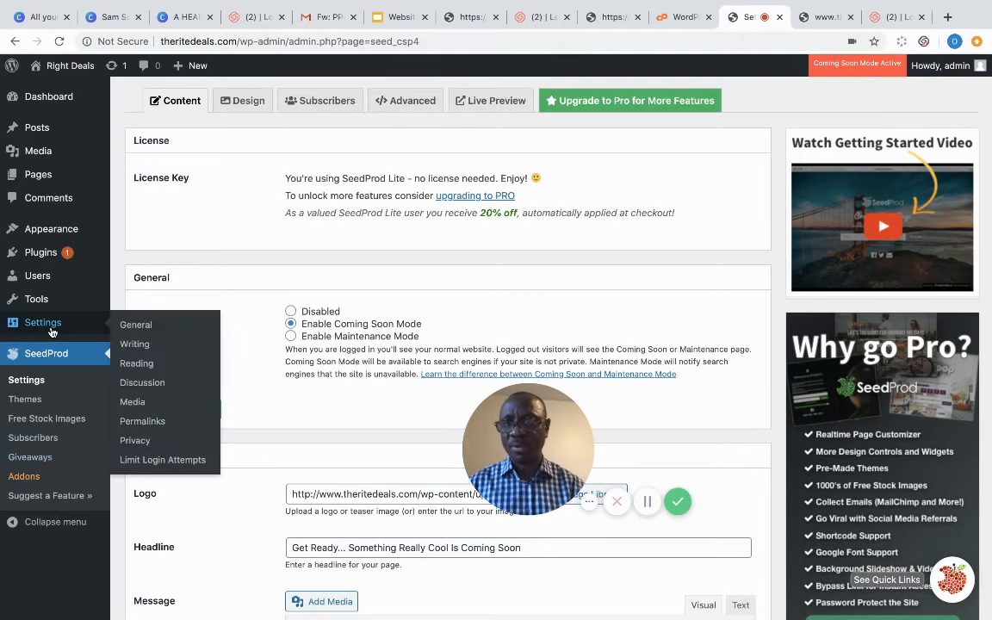
mouse_move(103, 323)
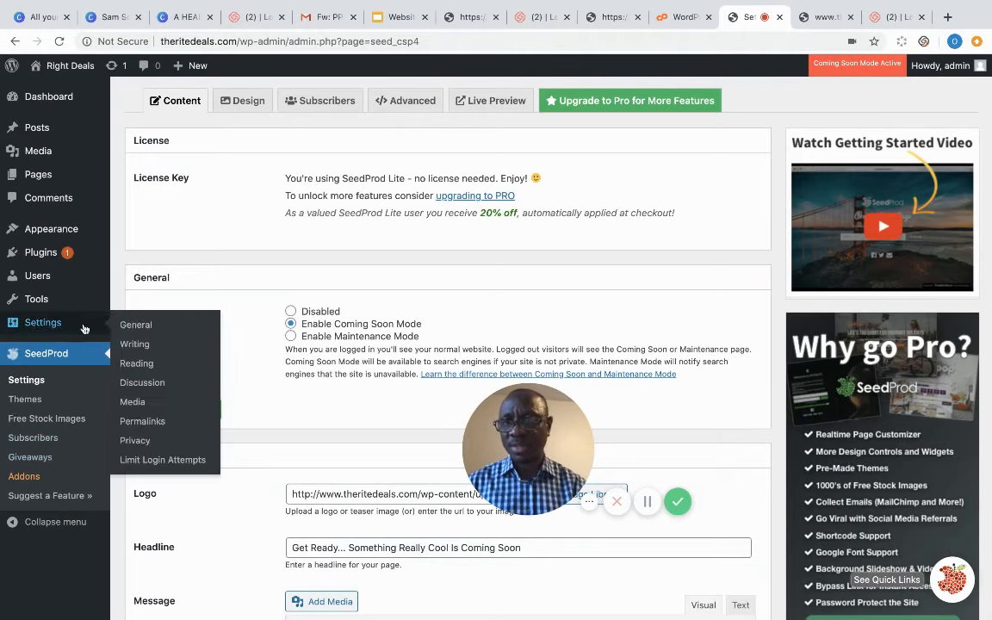
click(138, 326)
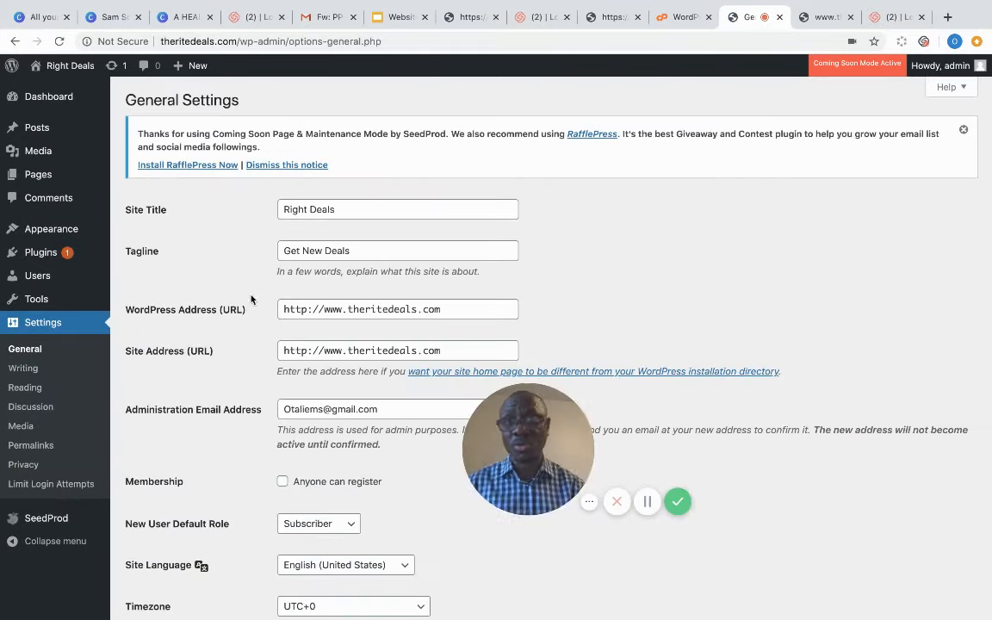
- Look over the General settings (Right Deals, Get New Deals), then move to Writing settings
scroll(633, 261, down, 5)
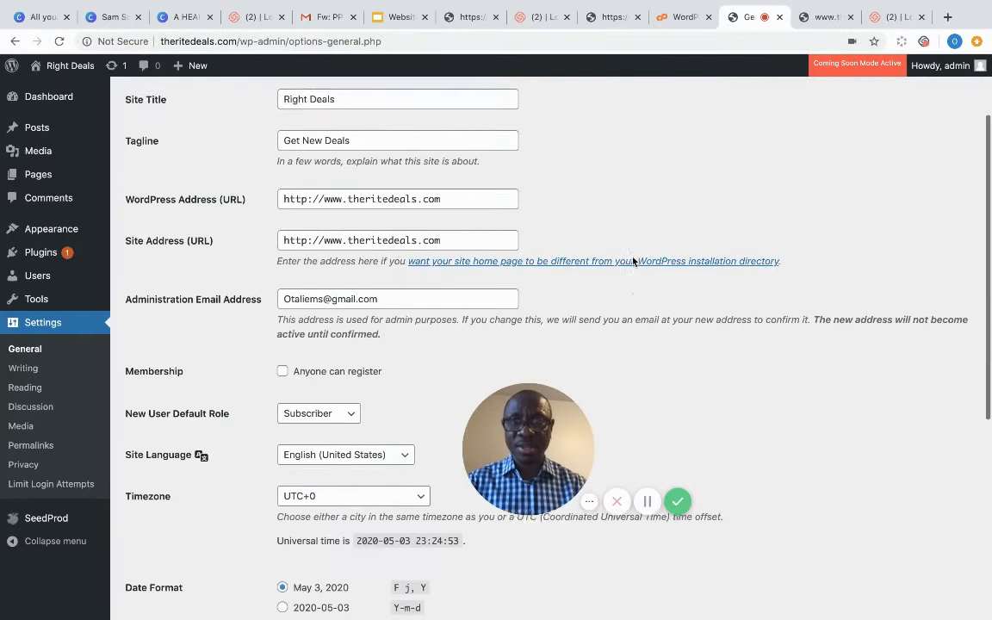
scroll(633, 261, up, 5)
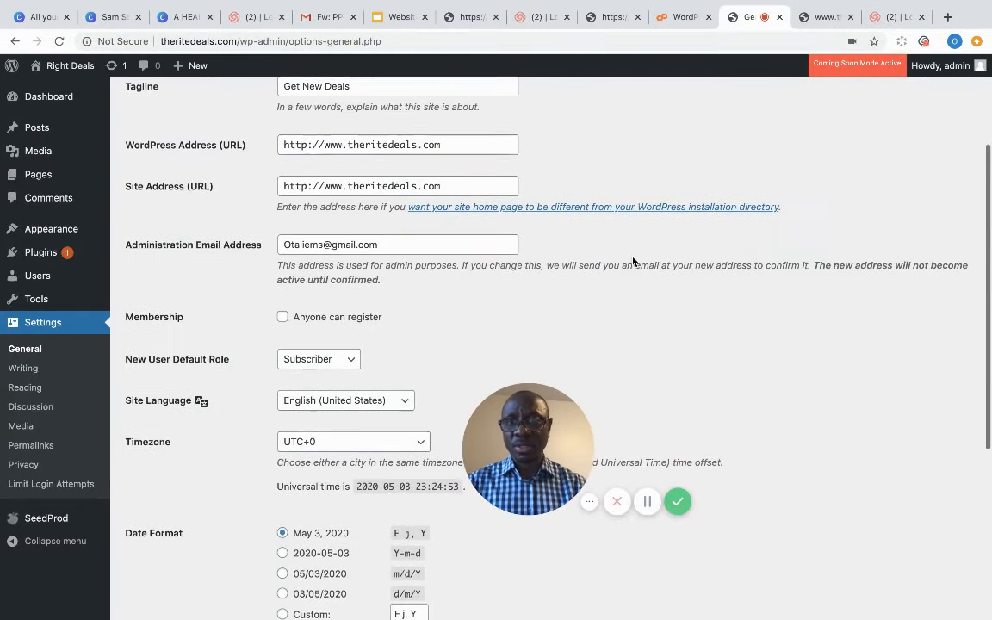
scroll(633, 261, down, 5)
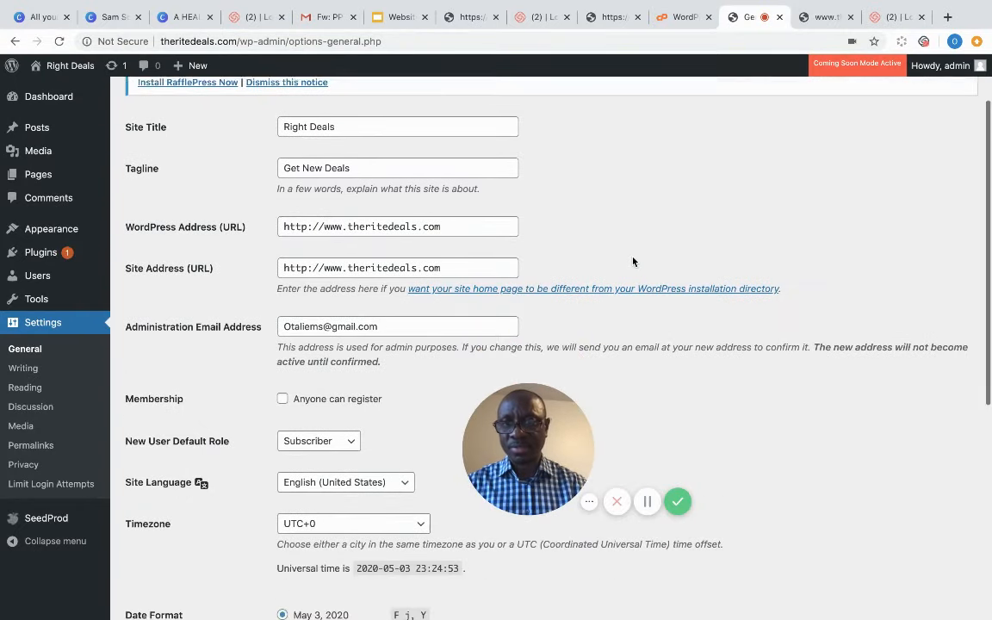
scroll(633, 261, up, 3)
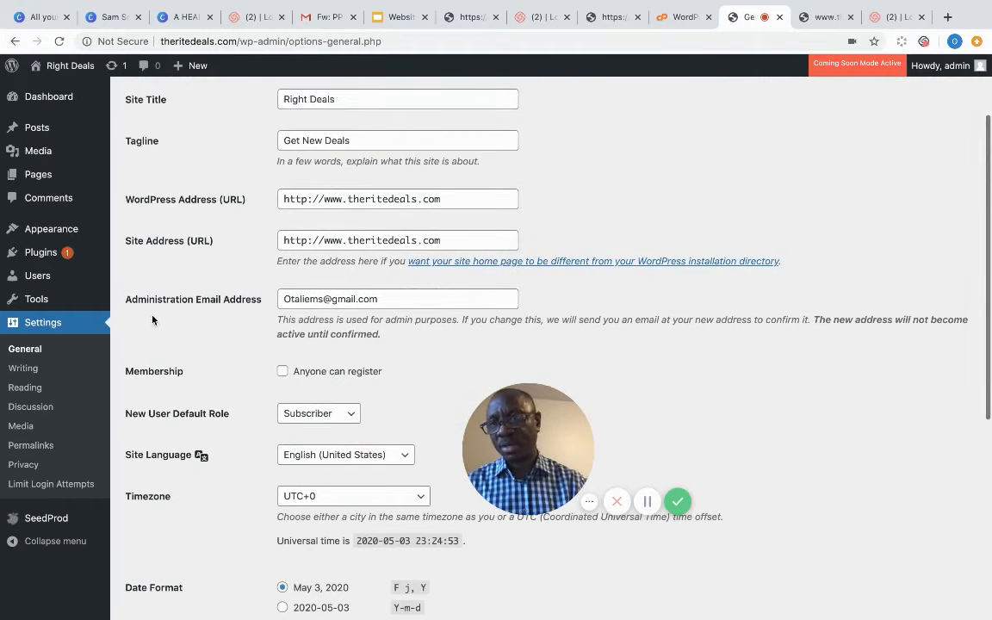
click(33, 369)
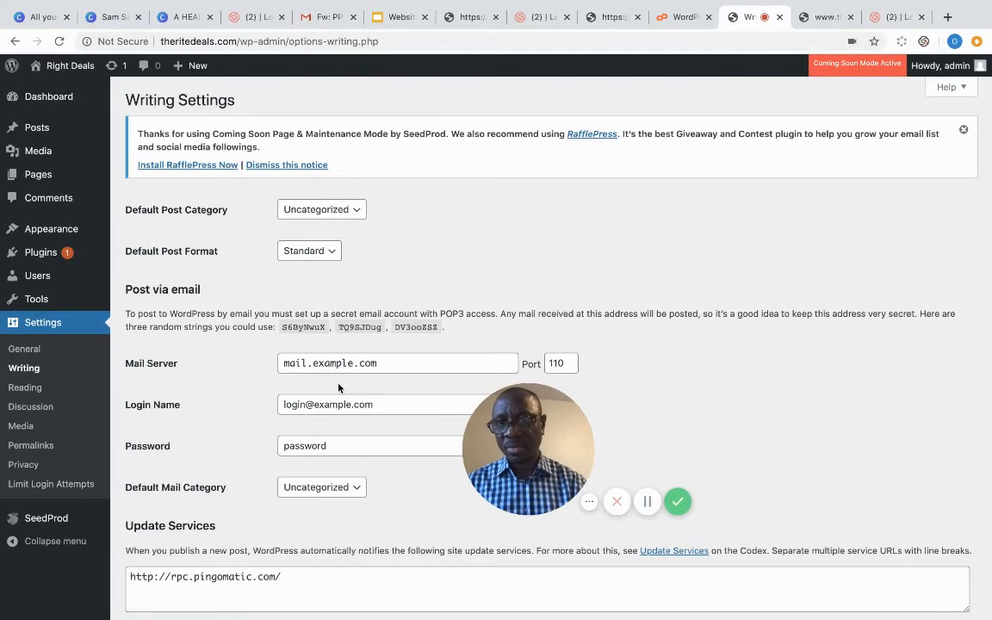
- In Reading settings, make the homepage a static page showing Sample Page
click(36, 388)
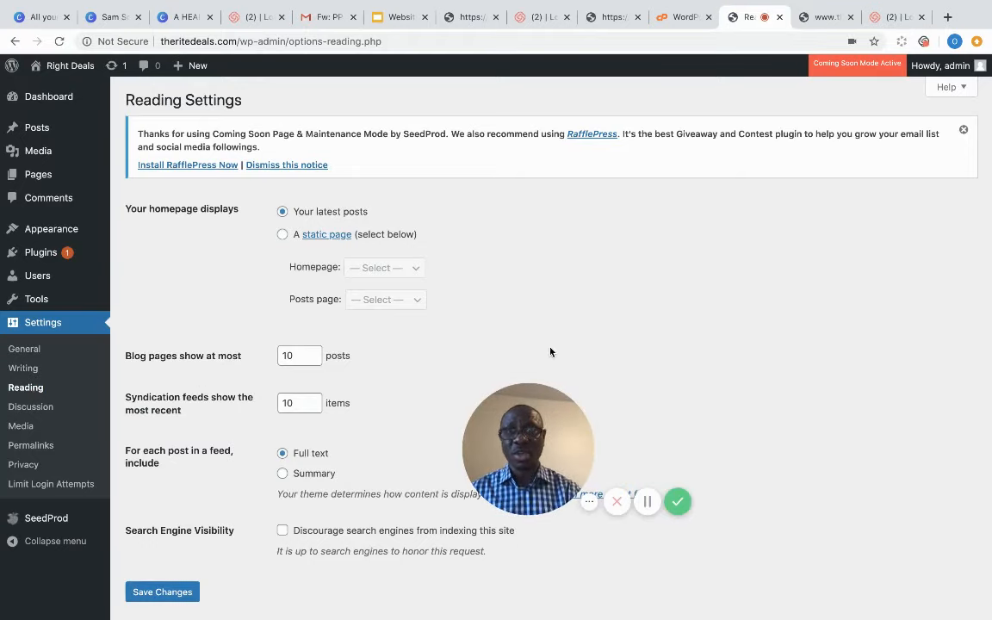
scroll(579, 284, down, 1)
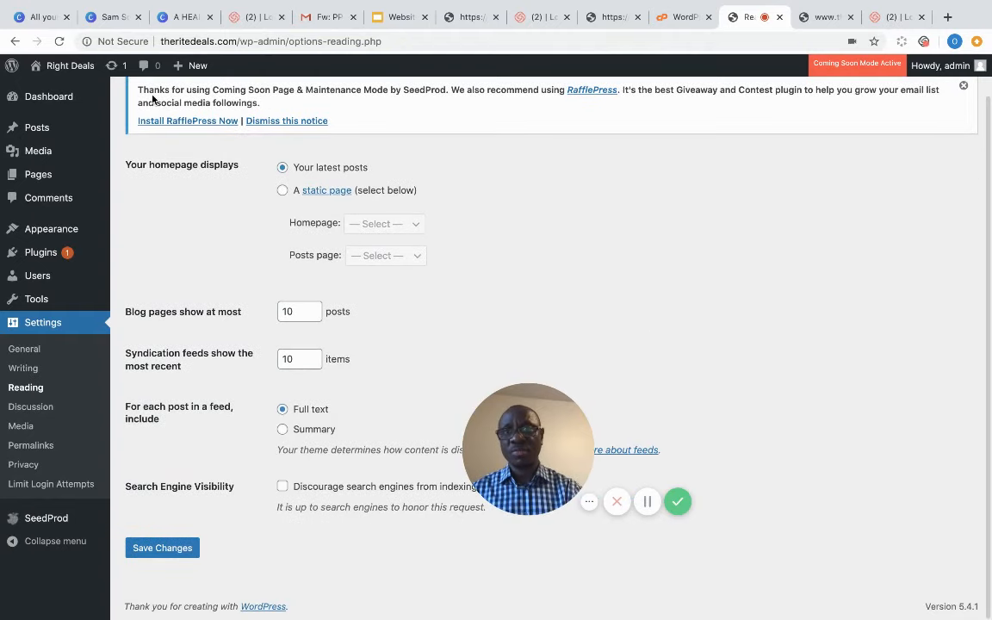
click(283, 191)
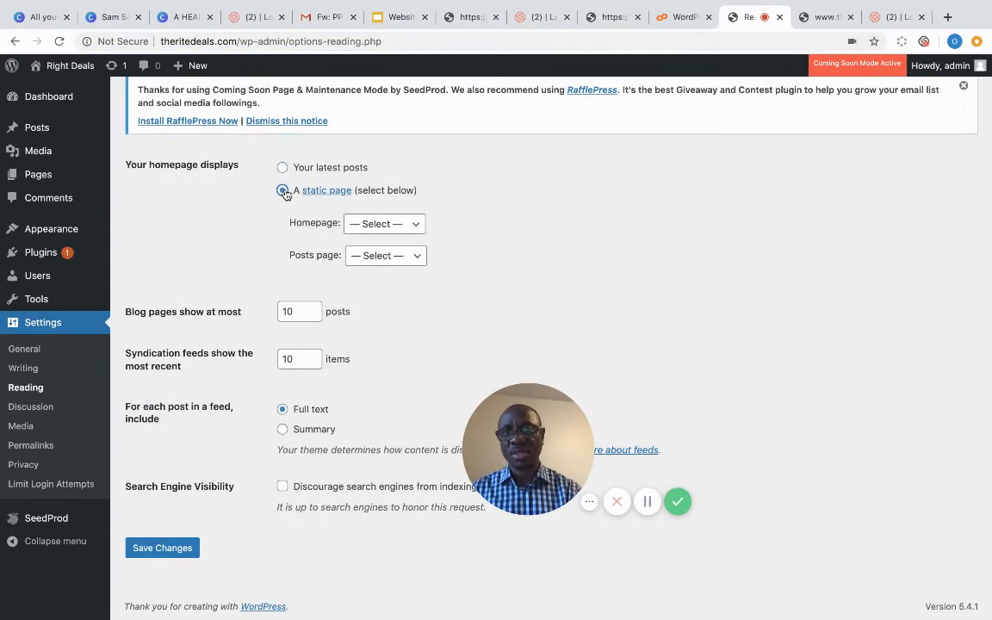
click(414, 224)
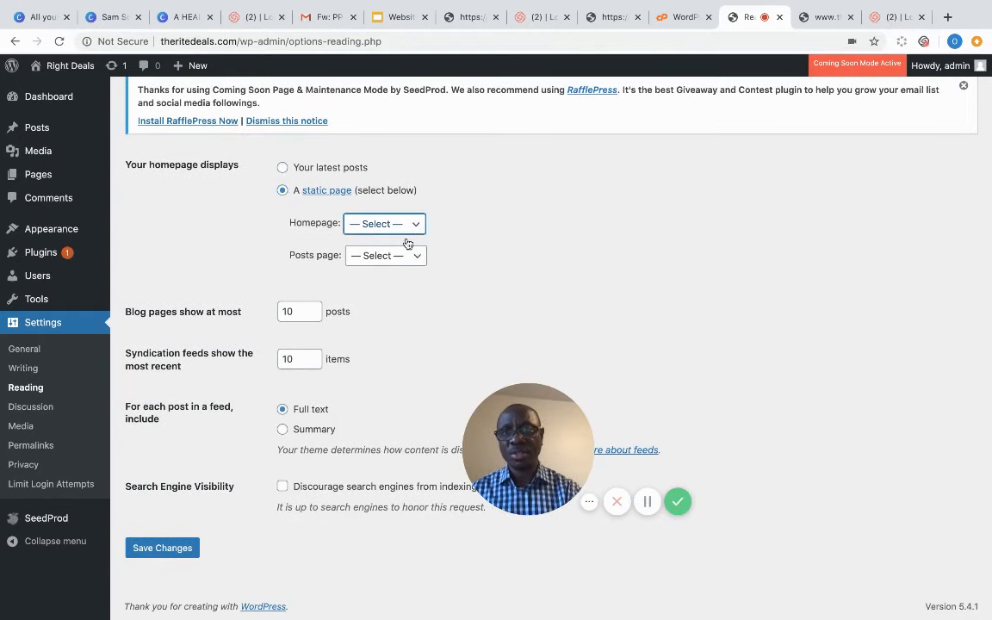
click(419, 258)
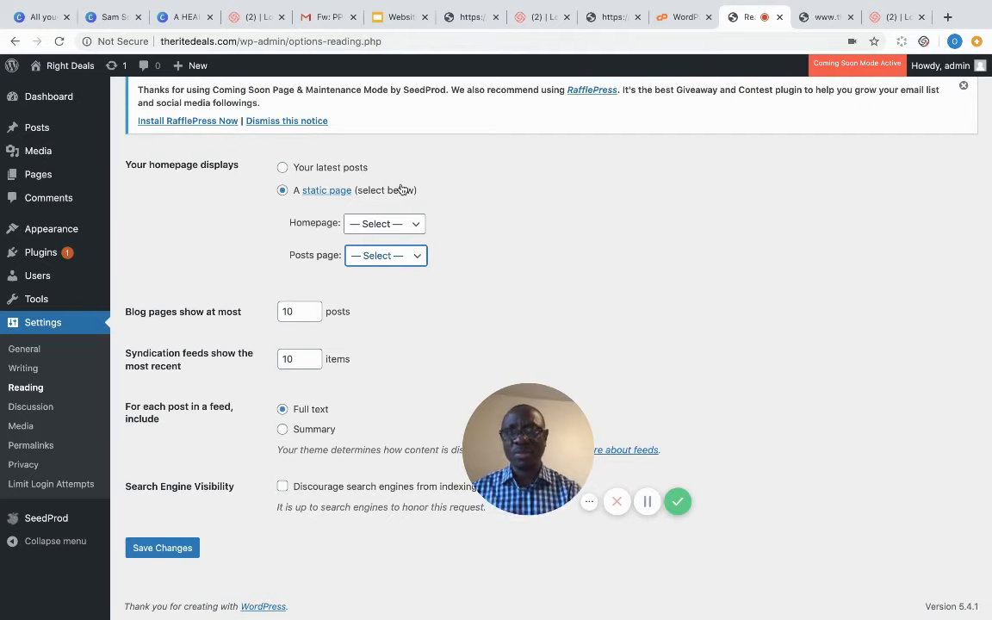
click(400, 225)
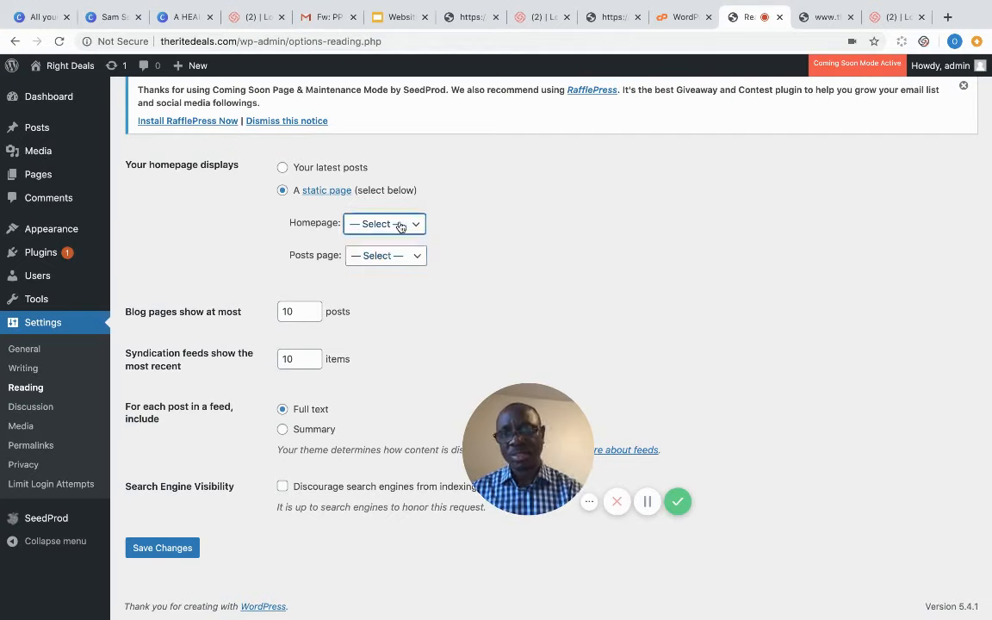
click(394, 247)
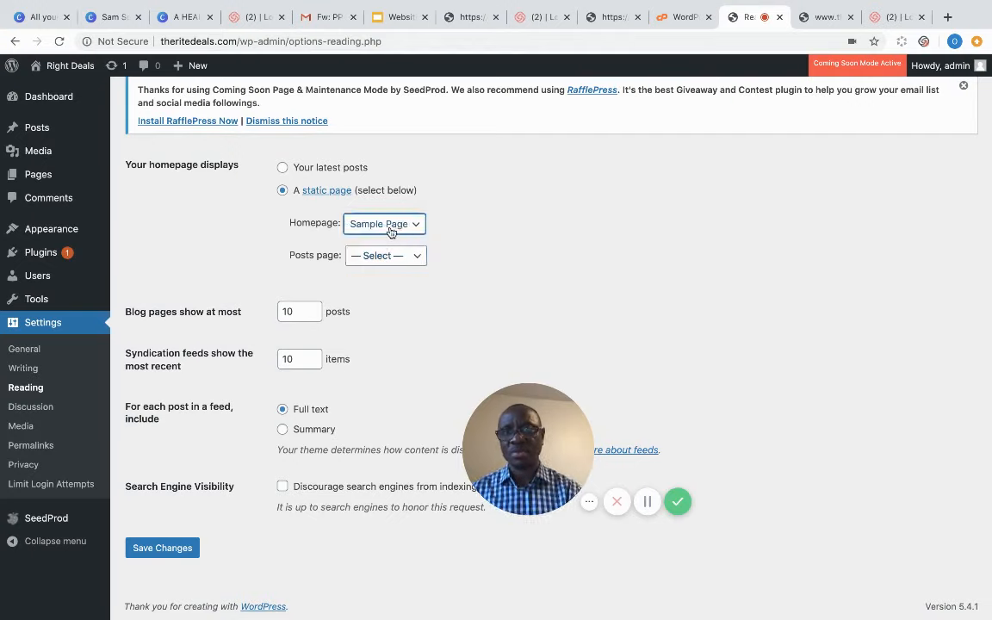
click(454, 231)
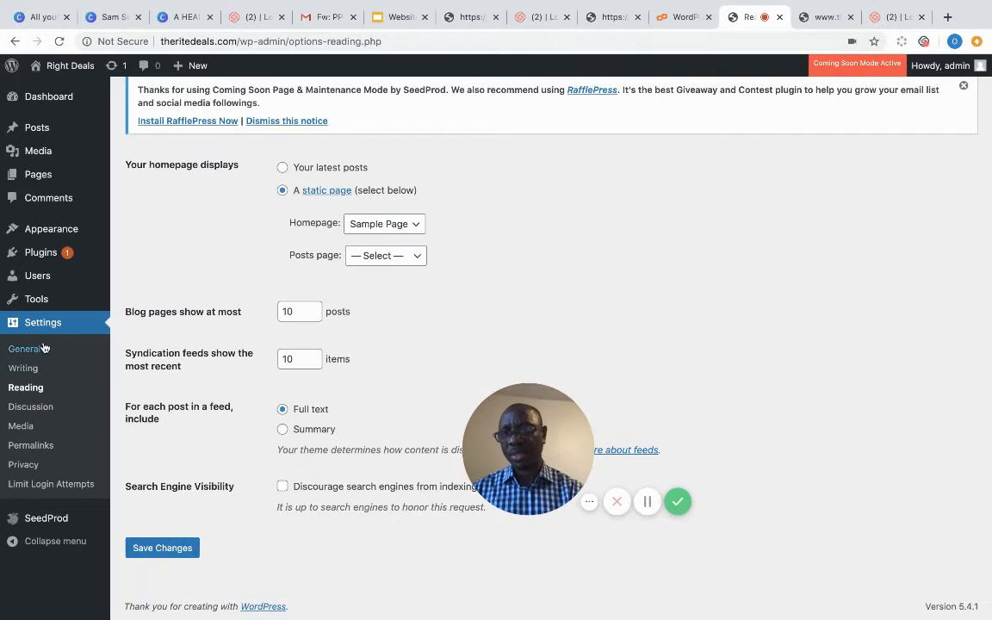
- Look through the Discussion and Media settings, ending on Permalink Settings
click(38, 410)
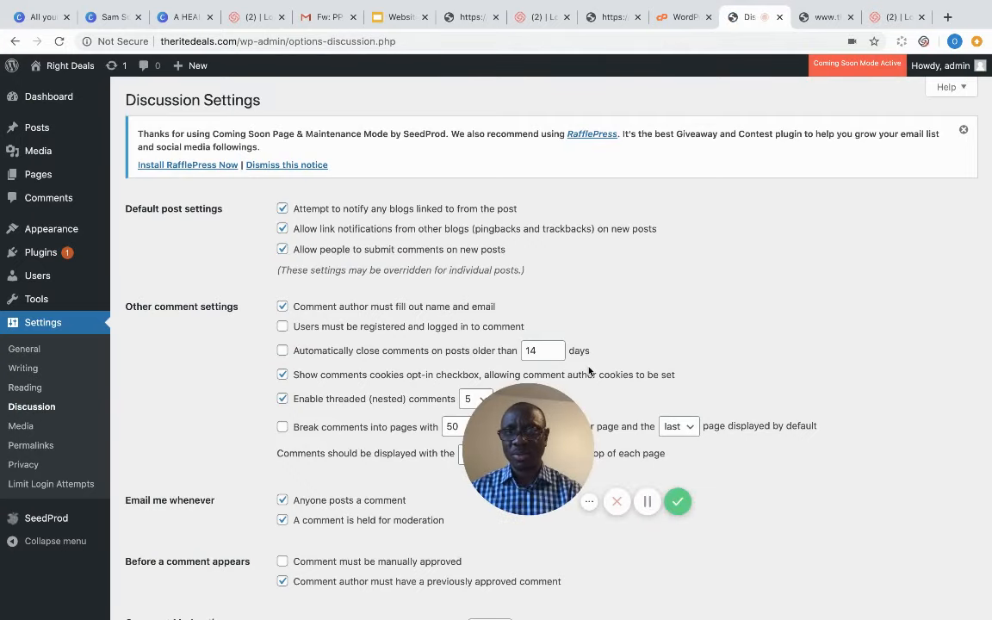
drag(554, 443, 669, 517)
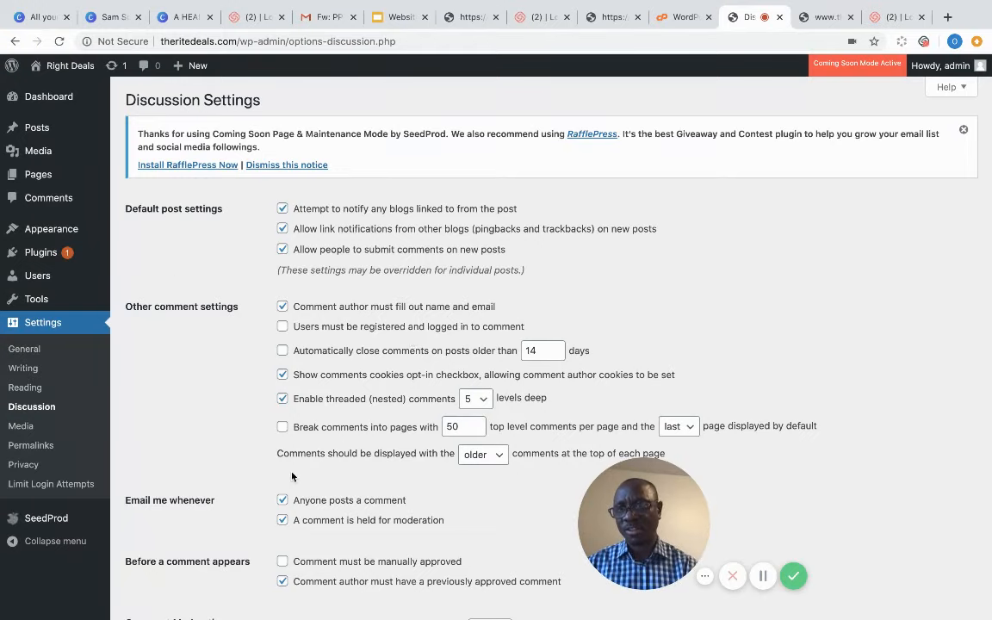
click(23, 430)
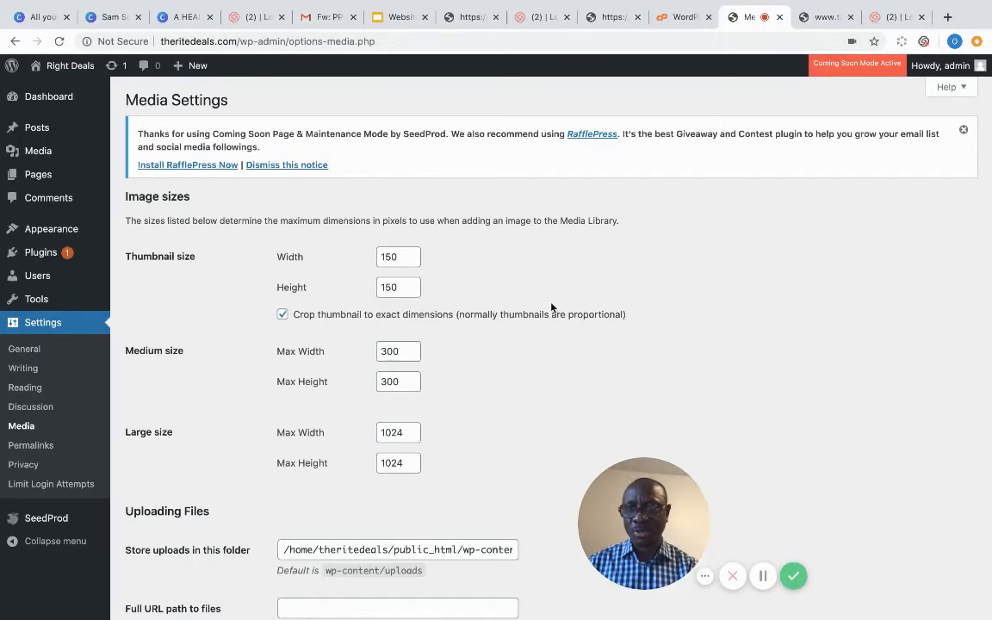
click(39, 448)
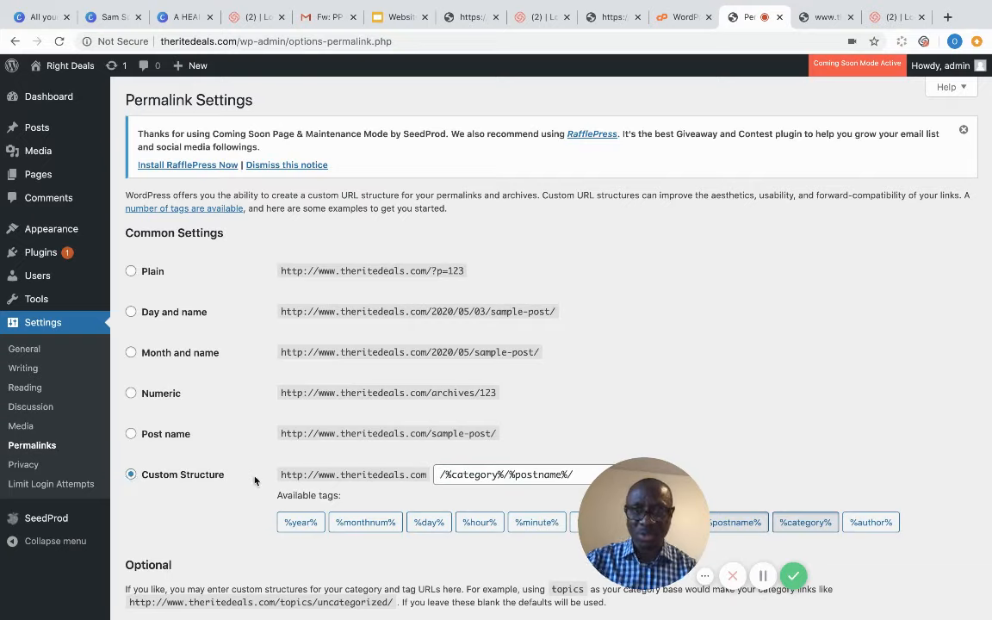
- Choose the Post name permalink structure, leaving the custom structure as /%postname%/
click(130, 434)
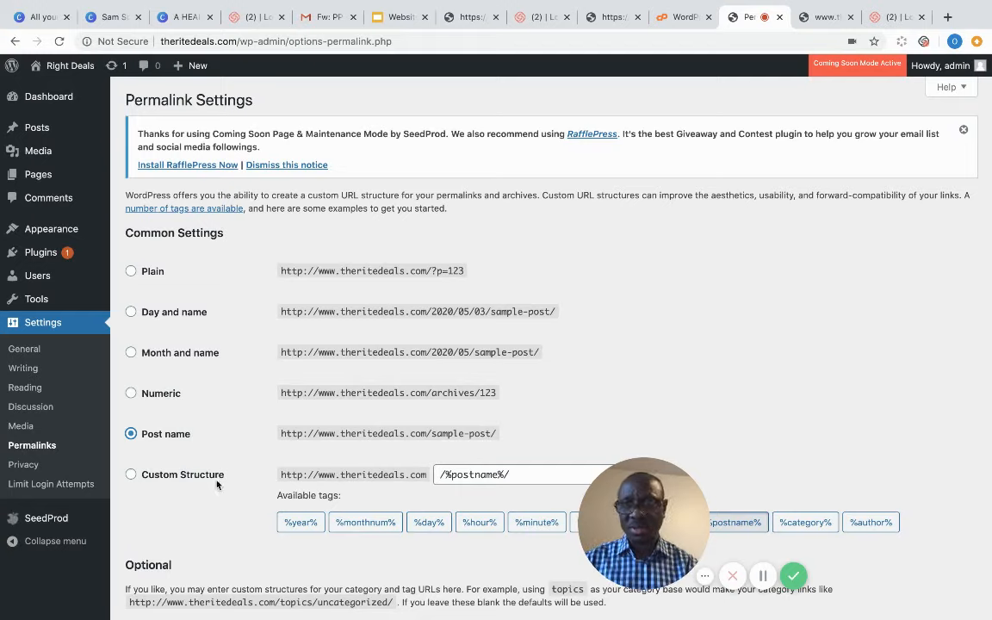
click(131, 475)
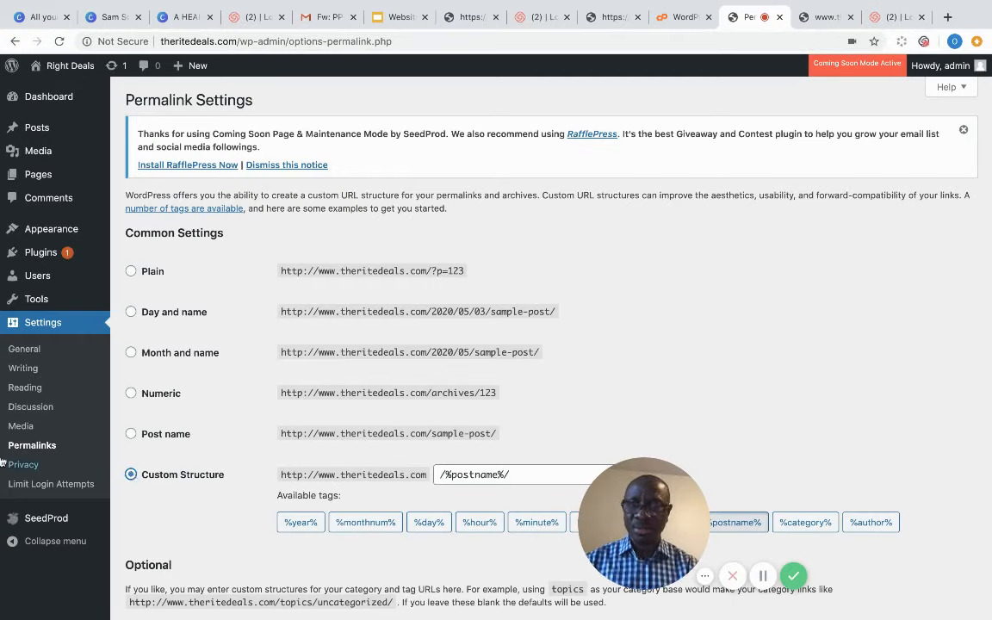
- Review the Privacy Settings page, where the privacy policy page is Privacy Policy
click(35, 465)
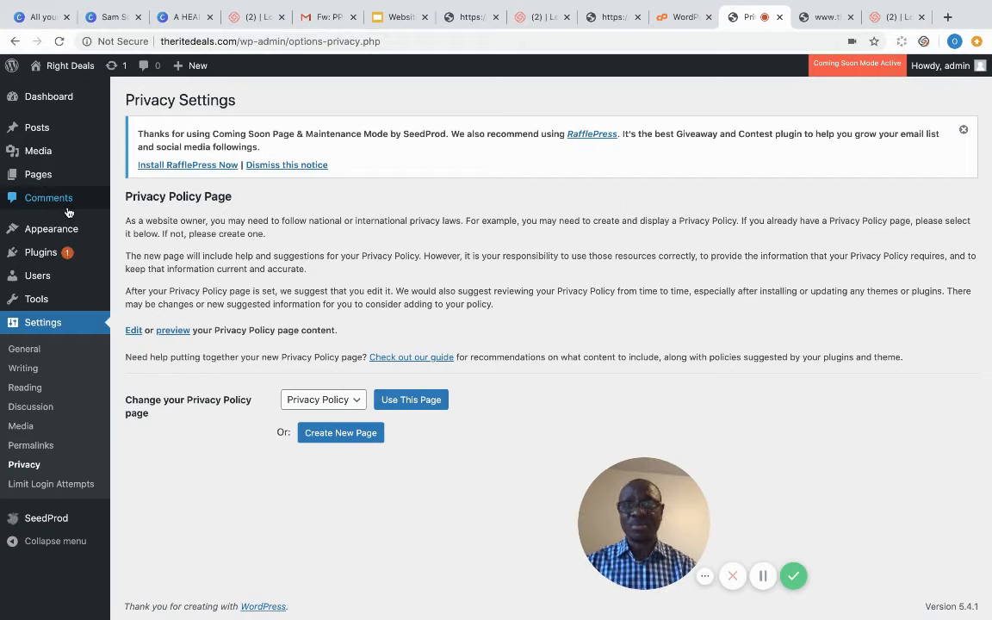
drag(621, 471, 222, 478)
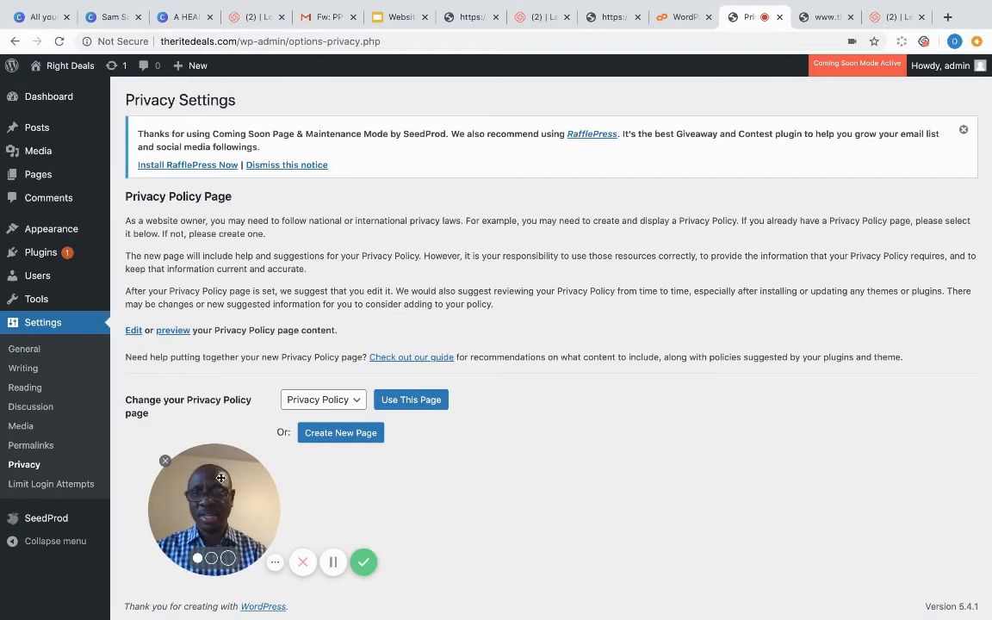
drag(221, 478, 594, 458)
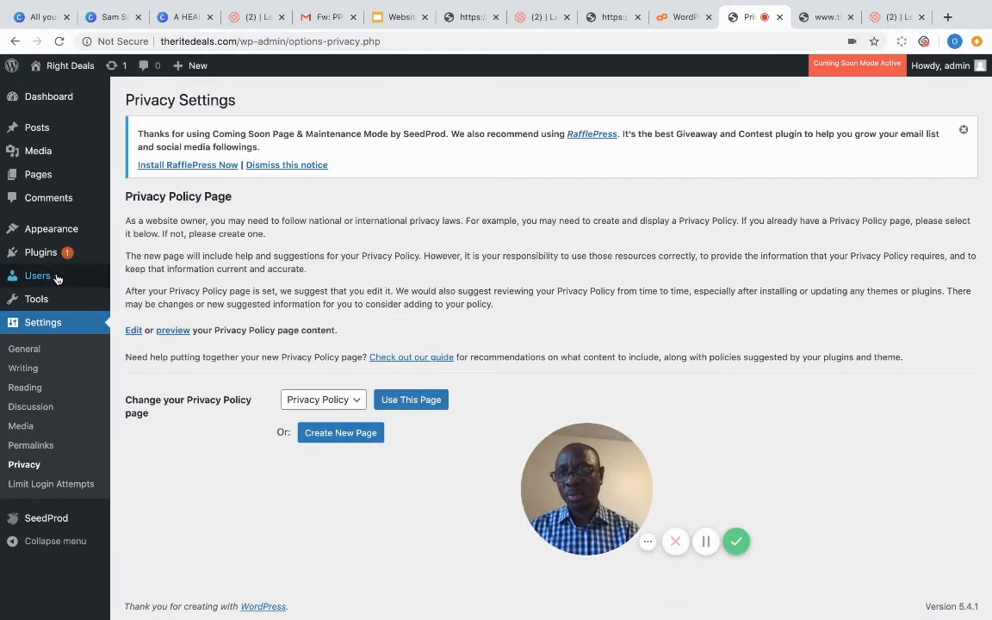
mouse_move(50, 274)
mouse_move(47, 253)
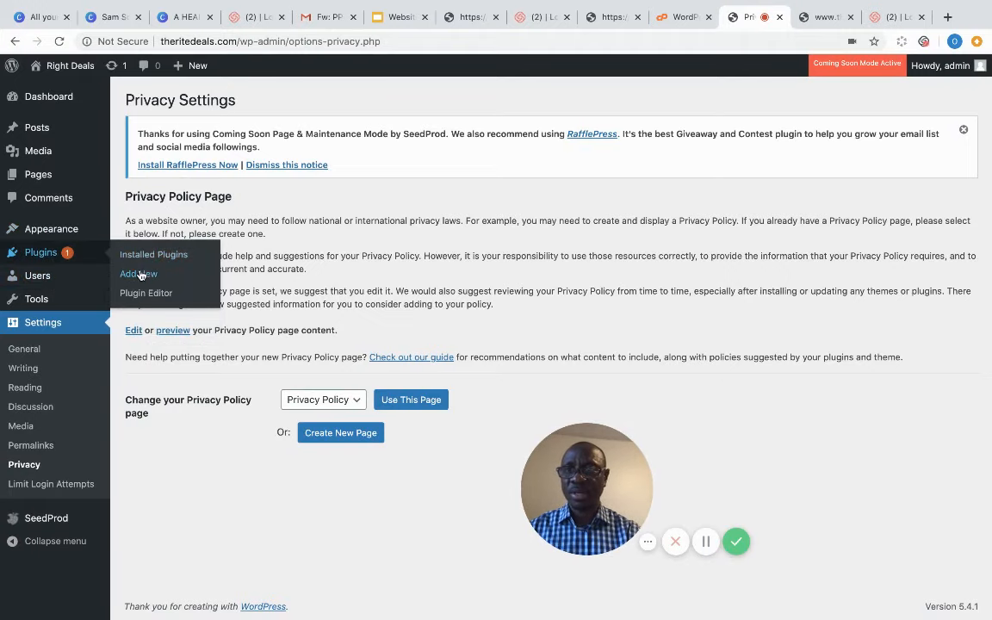
- Search Plugins > Add New for 'elementor', then install and activate Elementor Page Builder
click(142, 274)
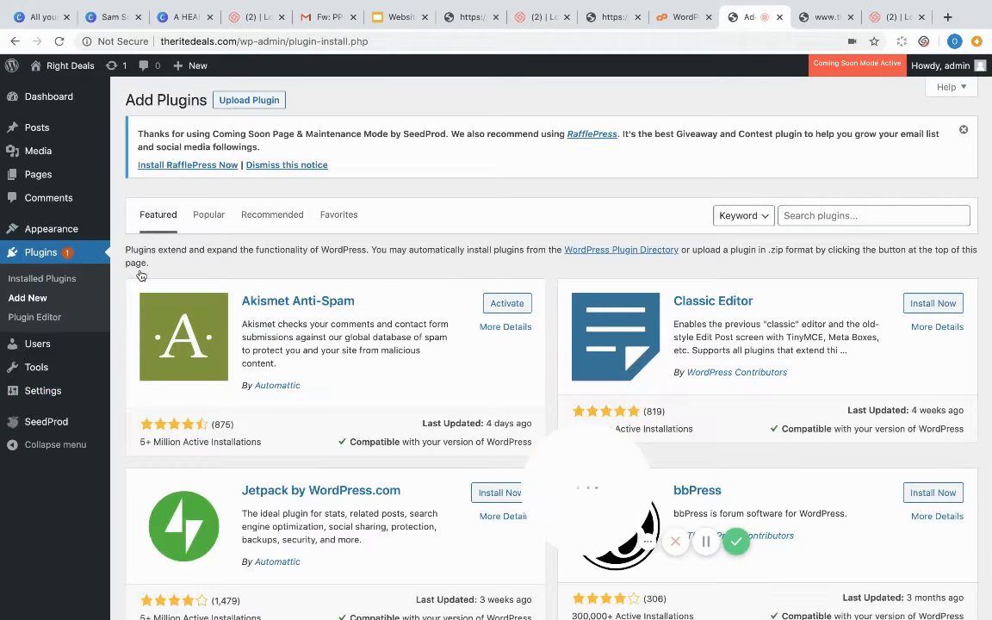
click(830, 216)
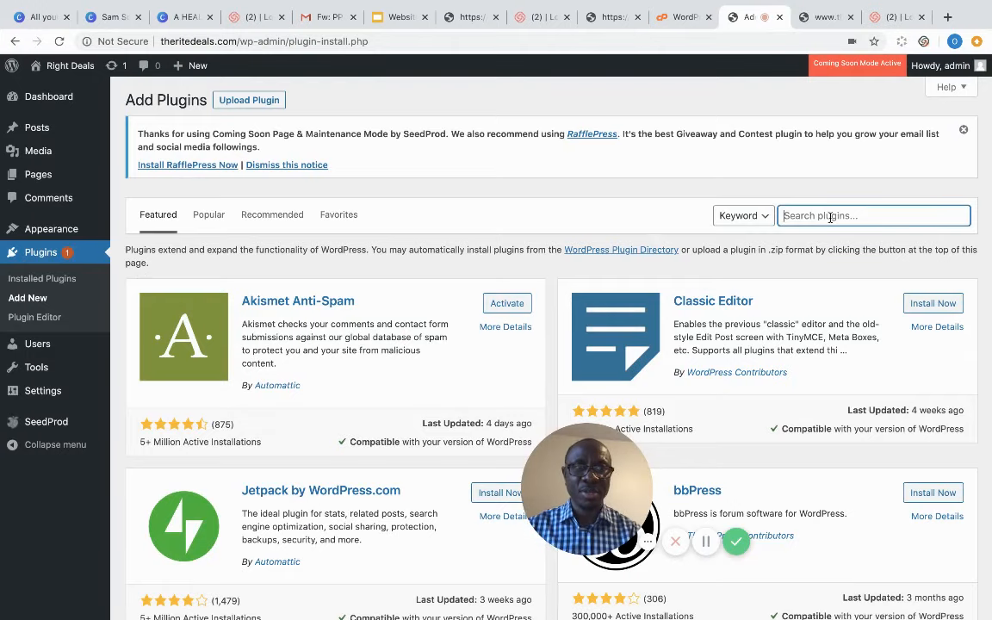
text(ele)
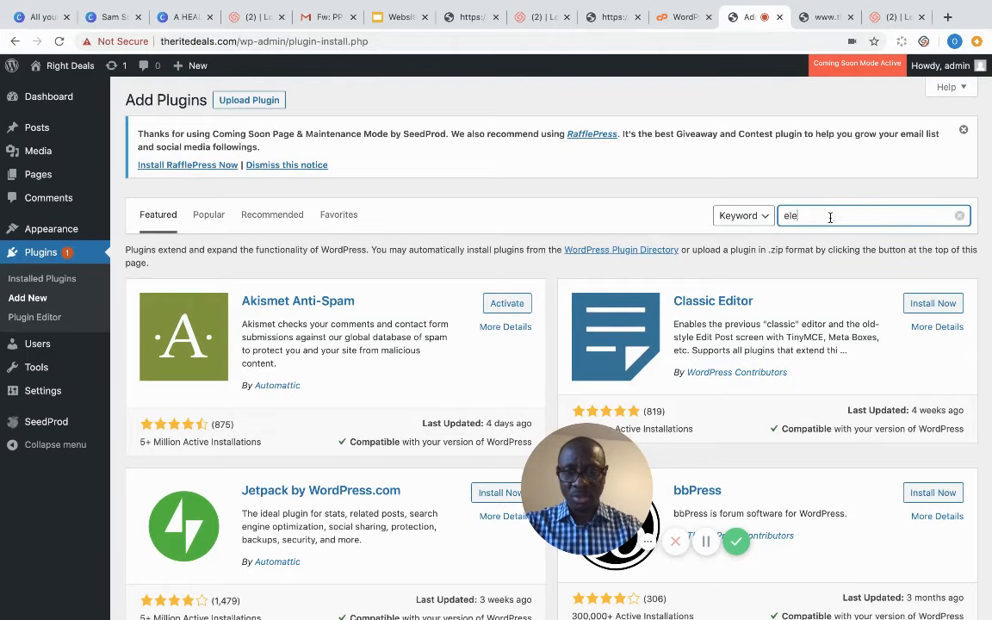
text(mentor)
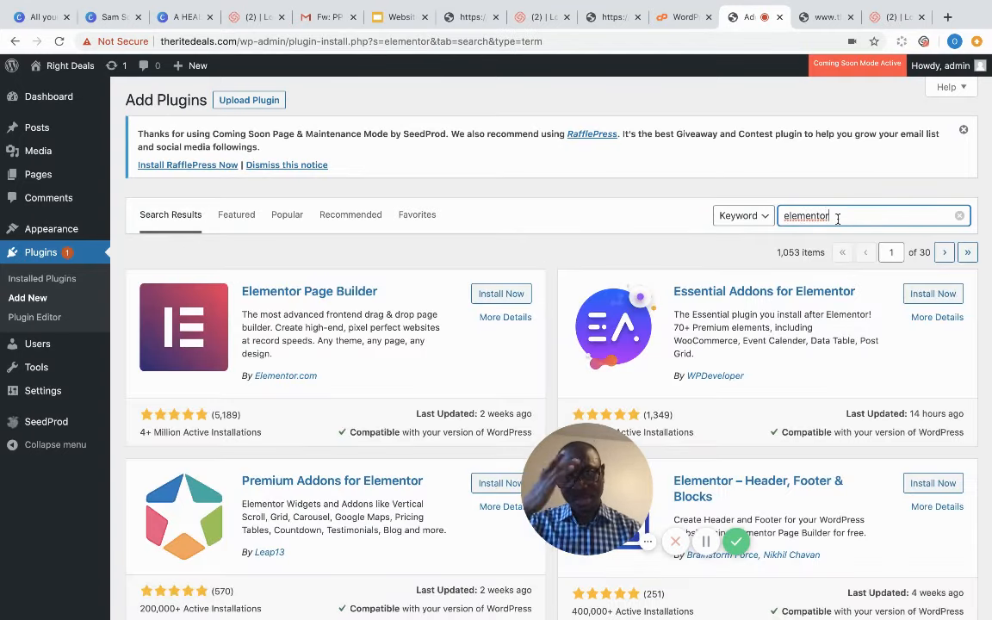
click(509, 294)
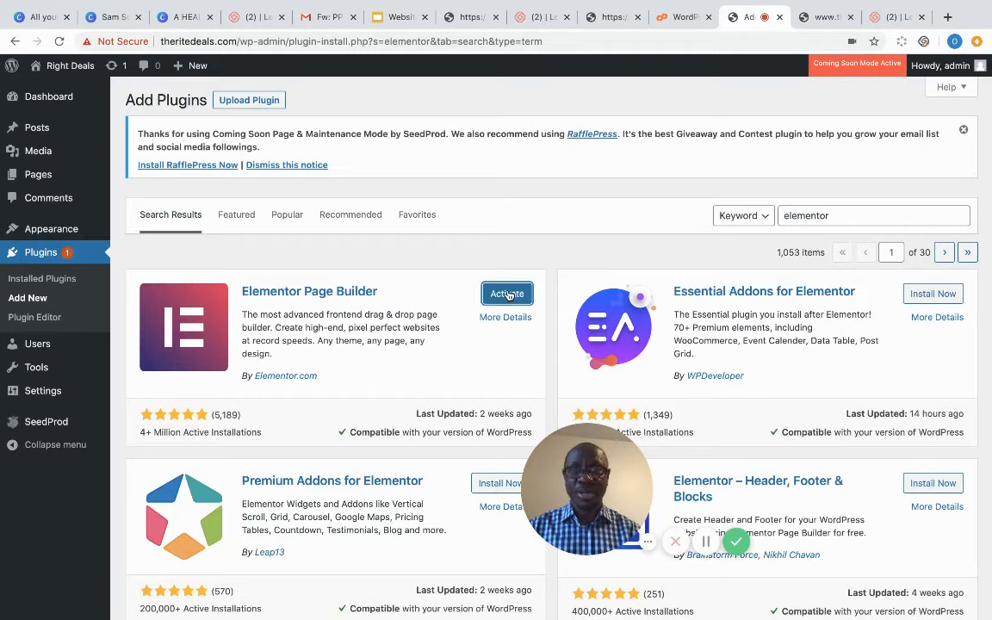
click(506, 294)
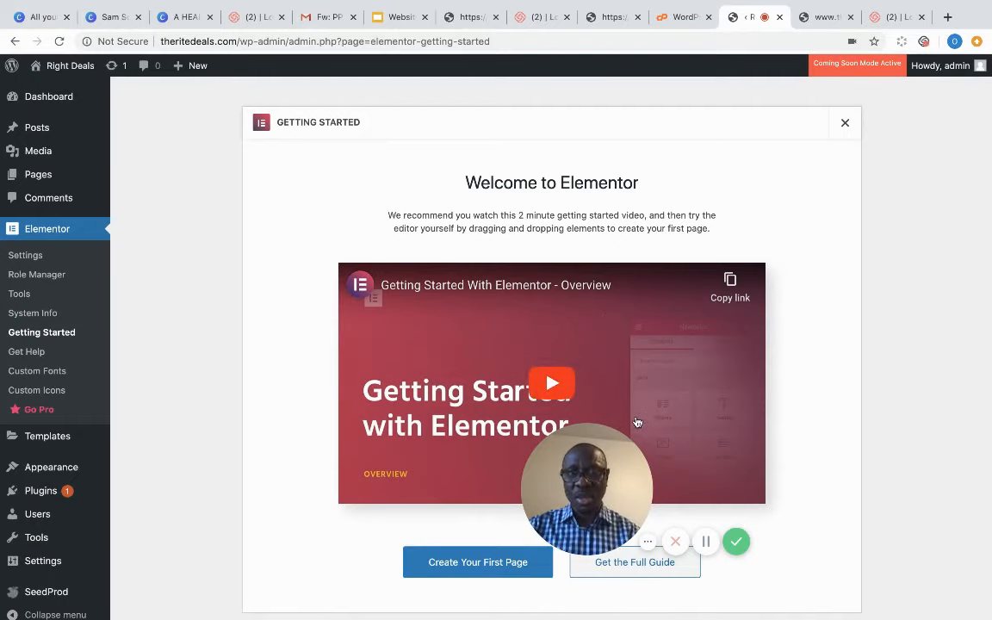
- Start a new Elementor page, Elementor #16, from the Getting Started screen
click(488, 566)
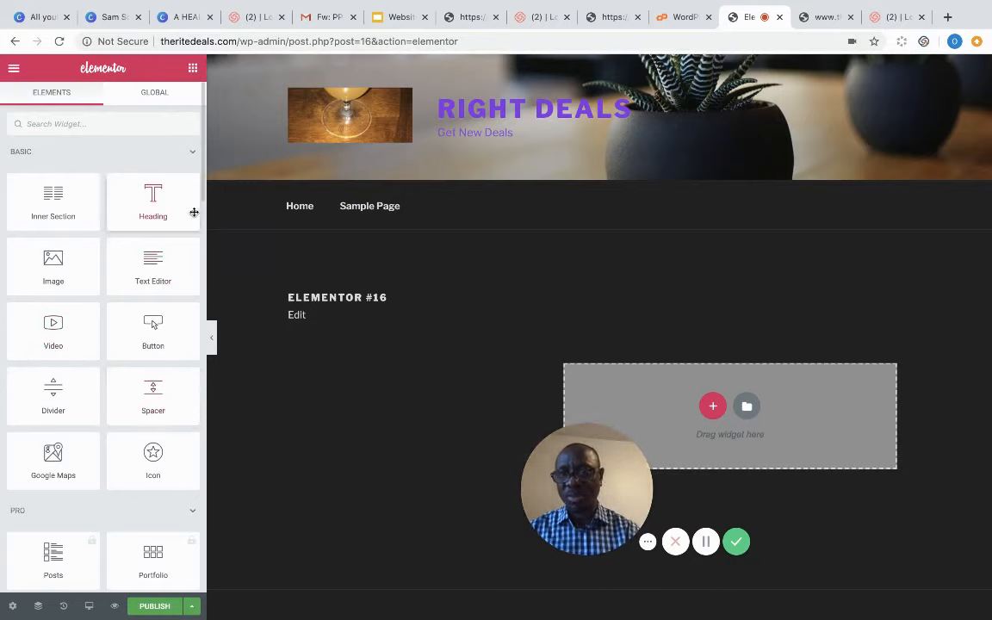
- Browse the Elementor widget panel and expand the Site widget group
drag(203, 190, 199, 549)
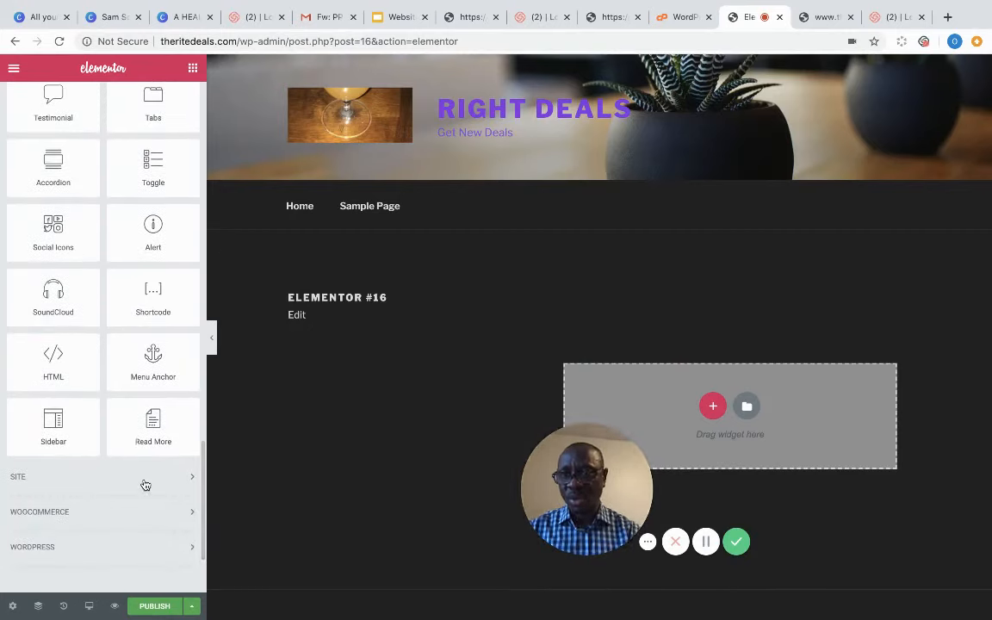
click(190, 480)
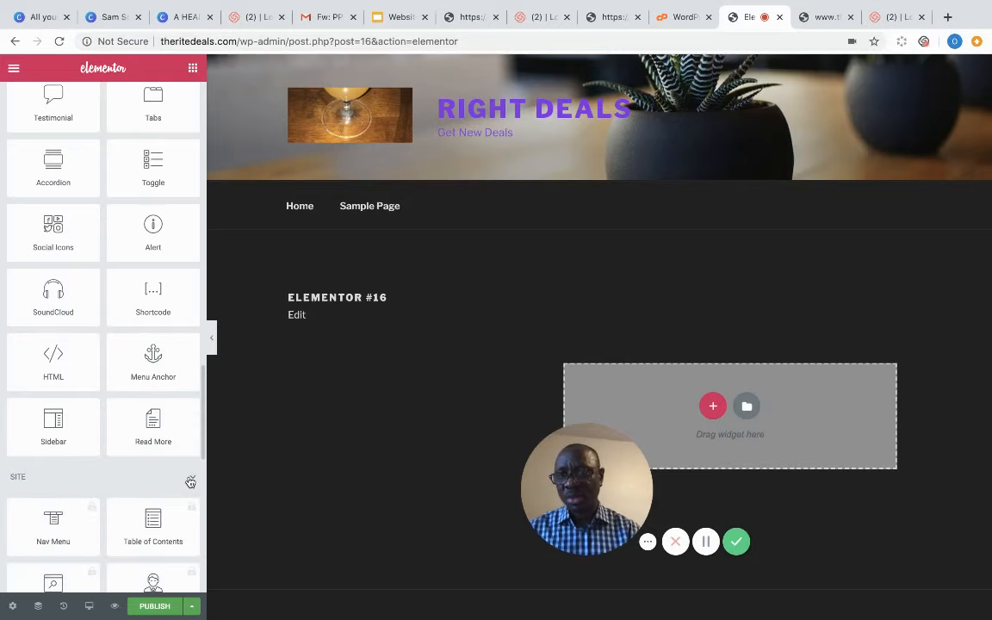
drag(200, 442, 192, 154)
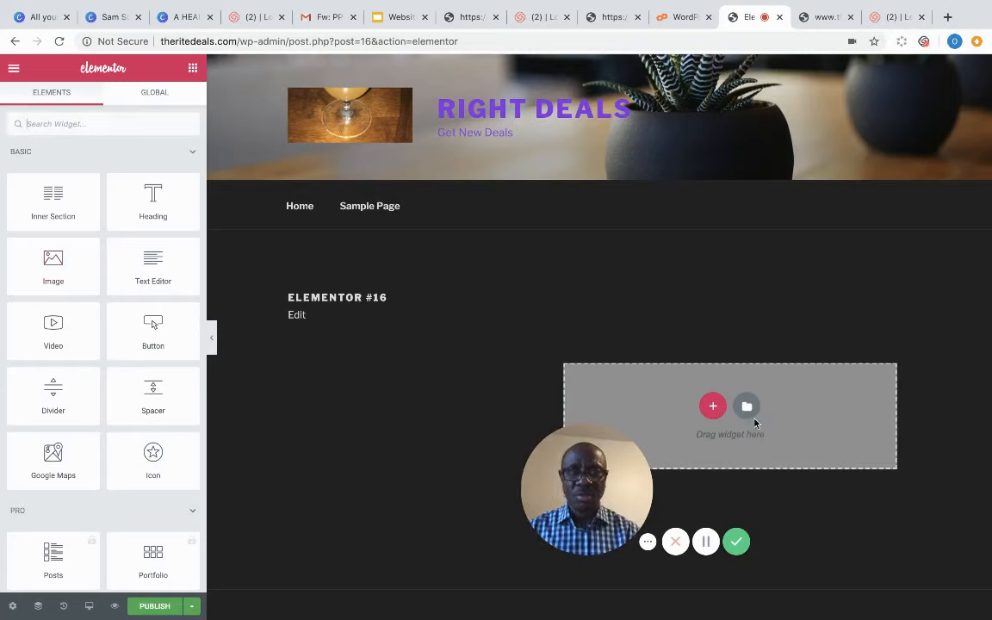
- Insert a three-column section, then review its Advanced and Style settings
click(714, 407)
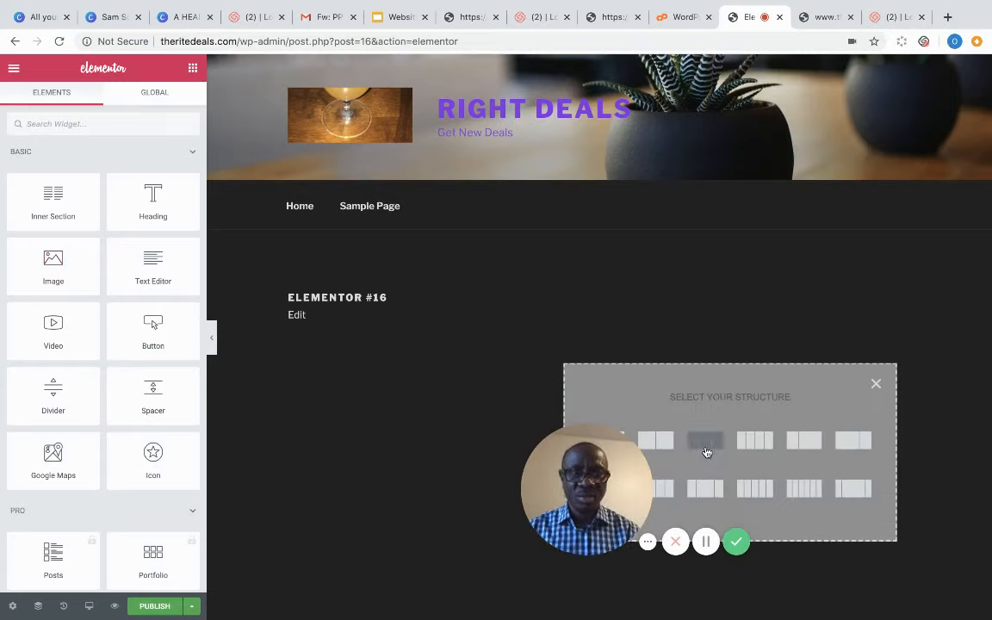
click(709, 444)
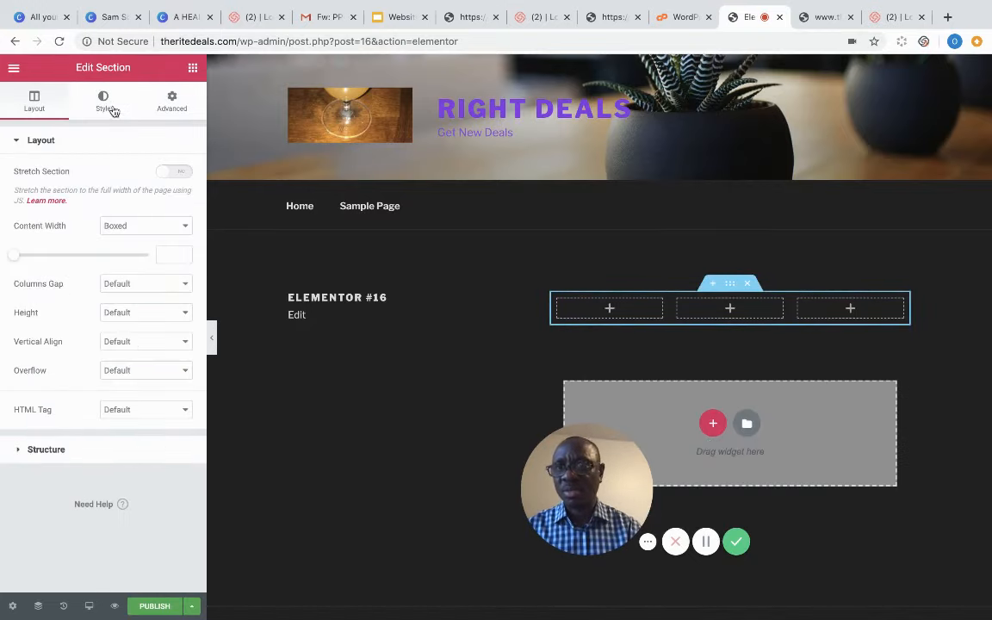
click(167, 109)
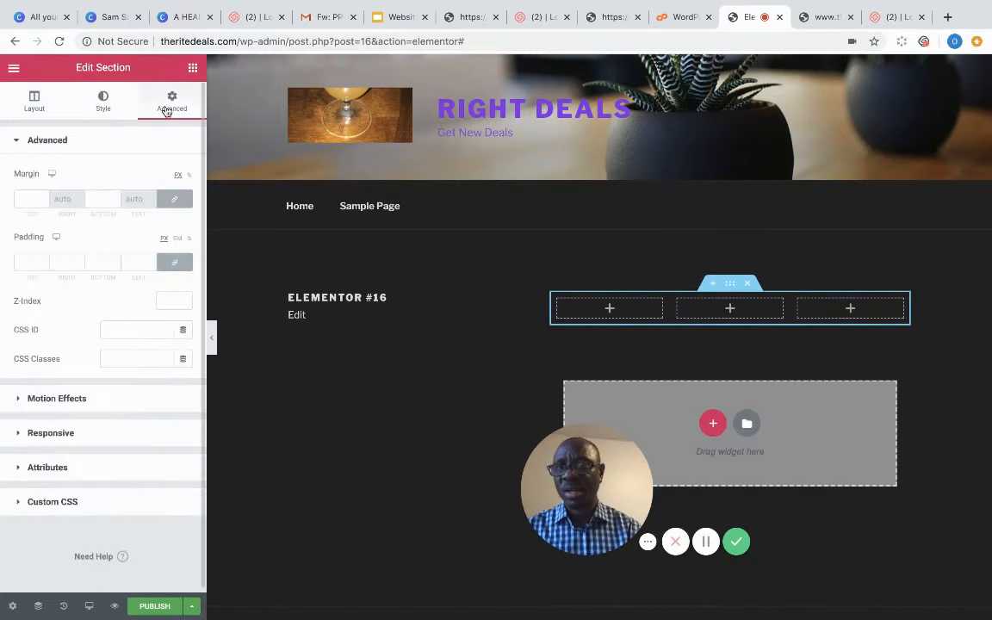
click(103, 108)
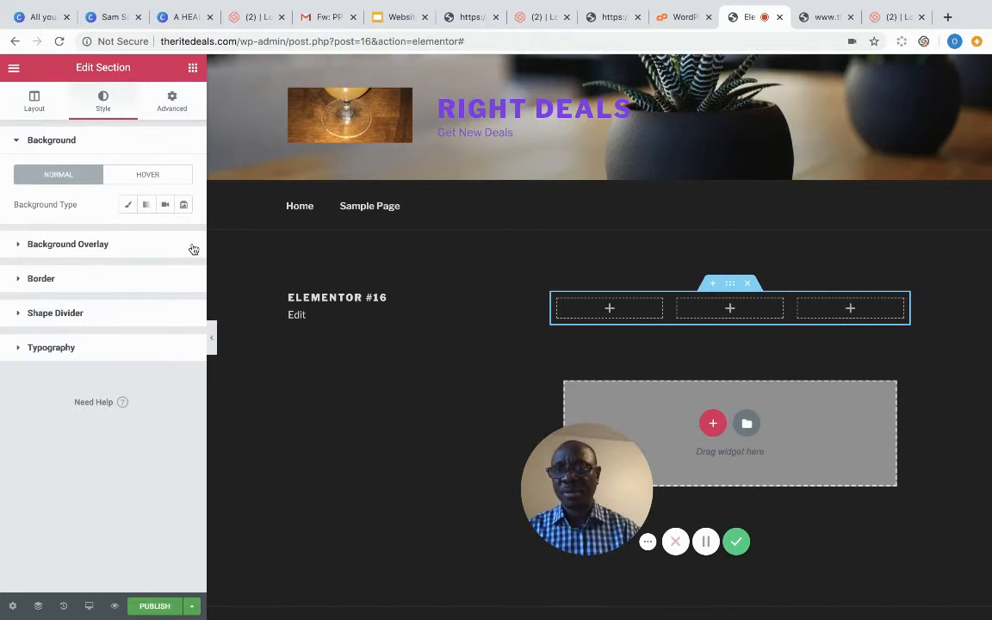